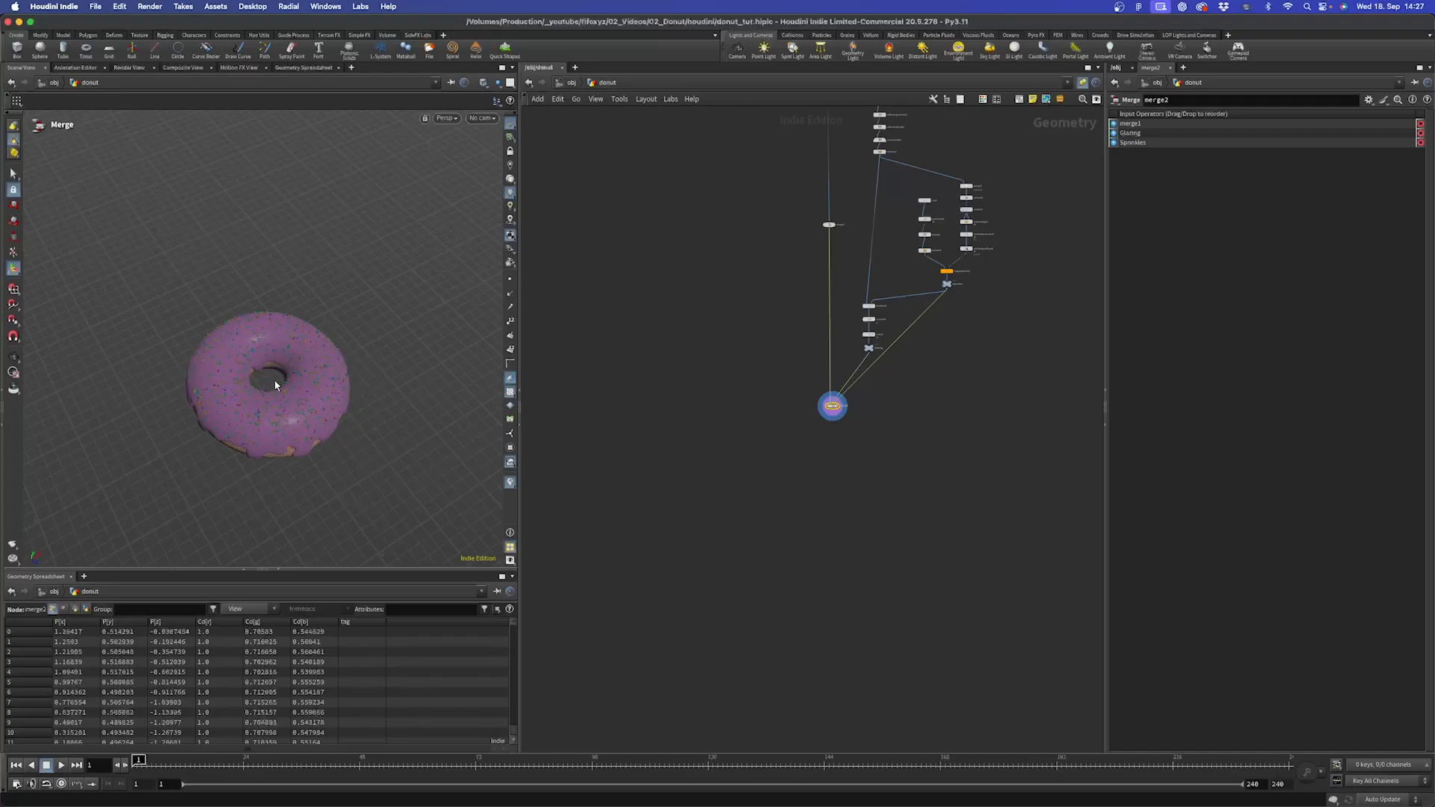
# - Inspect the glazed donut with sprinkles from above and from the side
pyautogui.keyDown('alt'); pyautogui.moveTo(274, 385); pyautogui.dragTo(260, 343); pyautogui.keyUp('alt')
pyautogui.keyDown('alt'); pyautogui.moveTo(211, 433); pyautogui.dragTo(330, 359, button='right'); pyautogui.keyUp('alt')
pyautogui.keyDown('alt'); pyautogui.moveTo(260, 438); pyautogui.dragTo(231, 480); pyautogui.keyUp('alt')
pyautogui.keyDown('alt'); pyautogui.moveTo(305, 352); pyautogui.dragTo(266, 382, button='right'); pyautogui.keyUp('alt')
pyautogui.keyDown('alt'); pyautogui.moveTo(344, 346); pyautogui.dragTo(245, 305, button='middle'); pyautogui.keyUp('alt')
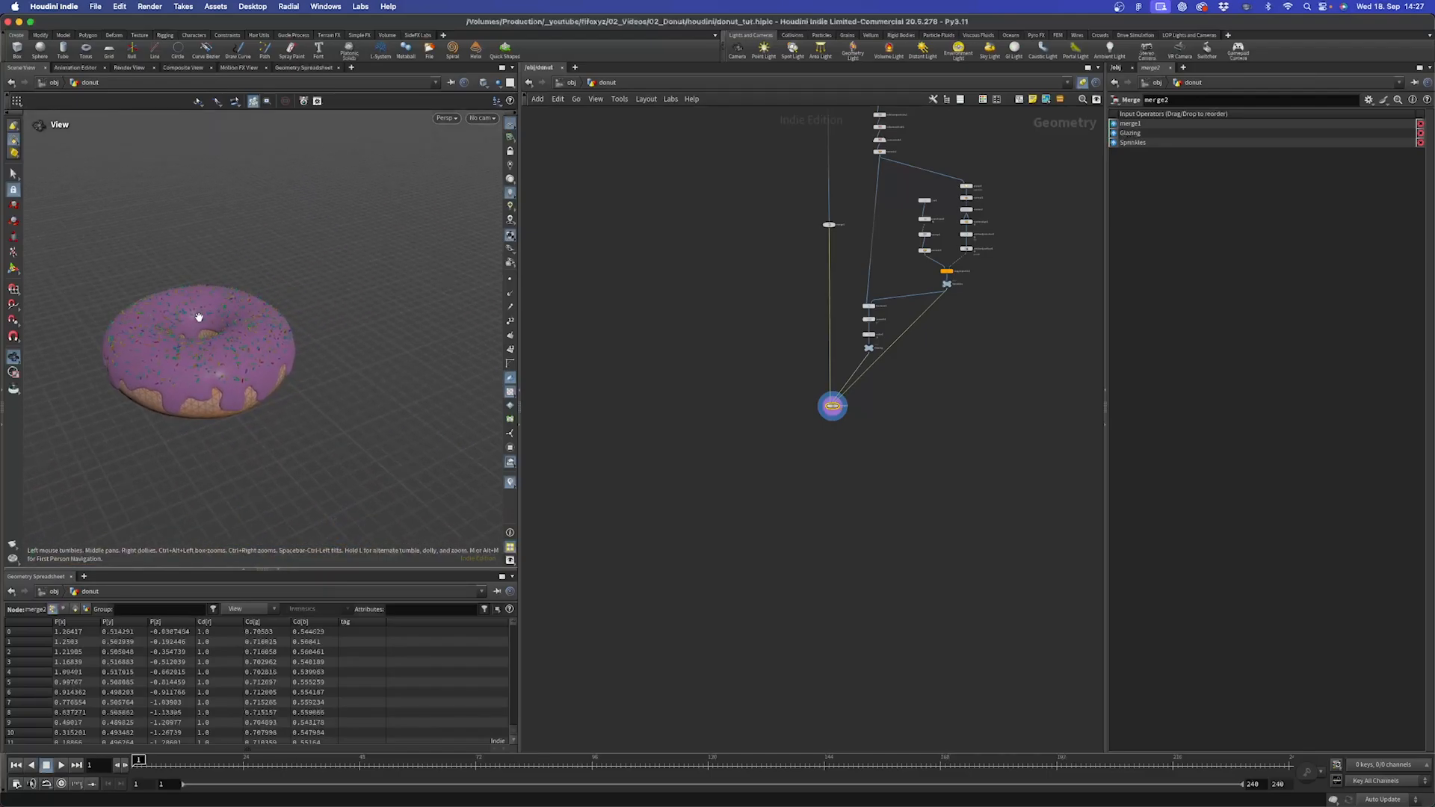
pyautogui.keyDown('alt'); pyautogui.moveTo(197, 318); pyautogui.dragTo(197, 336); pyautogui.keyUp('alt')
pyautogui.keyDown('alt'); pyautogui.moveTo(198, 336); pyautogui.dragTo(240, 333, button='middle'); pyautogui.keyUp('alt')
pyautogui.keyDown('alt'); pyautogui.moveTo(240, 334); pyautogui.dragTo(234, 359); pyautogui.keyUp('alt')
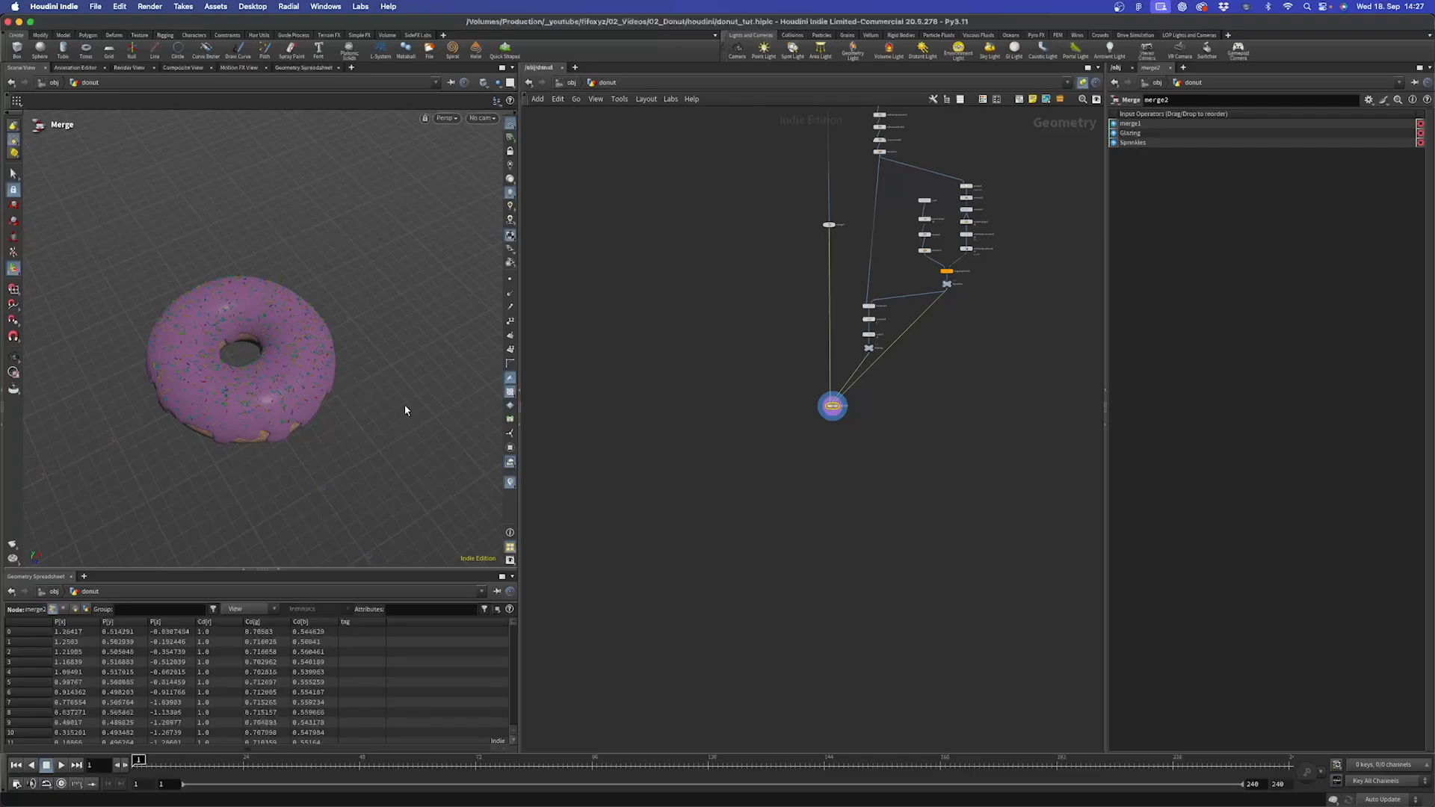
# - Add a Line node in the empty network area beside the donut's final merge node
pyautogui.scroll(3, 772, 370)
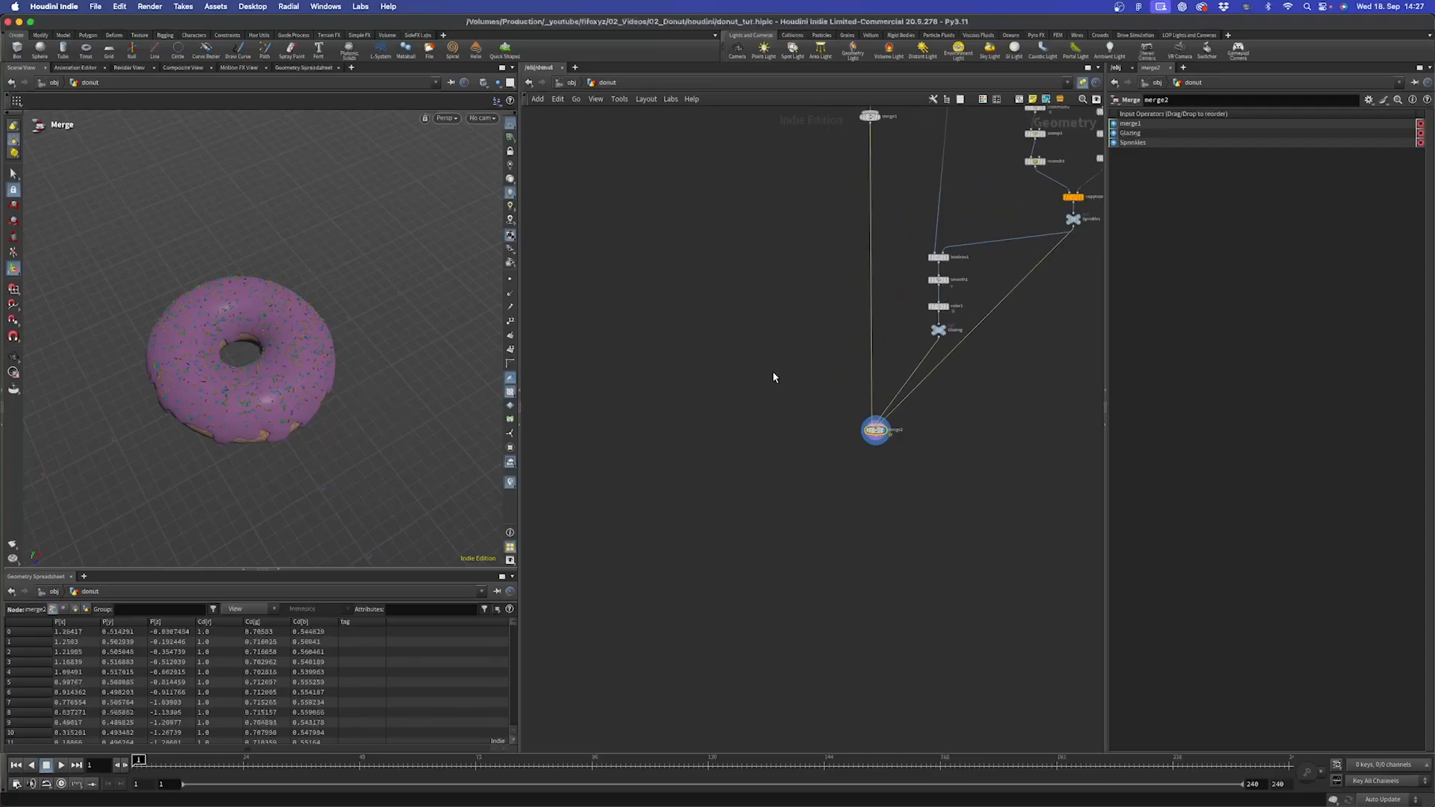
pyautogui.press('Tab')
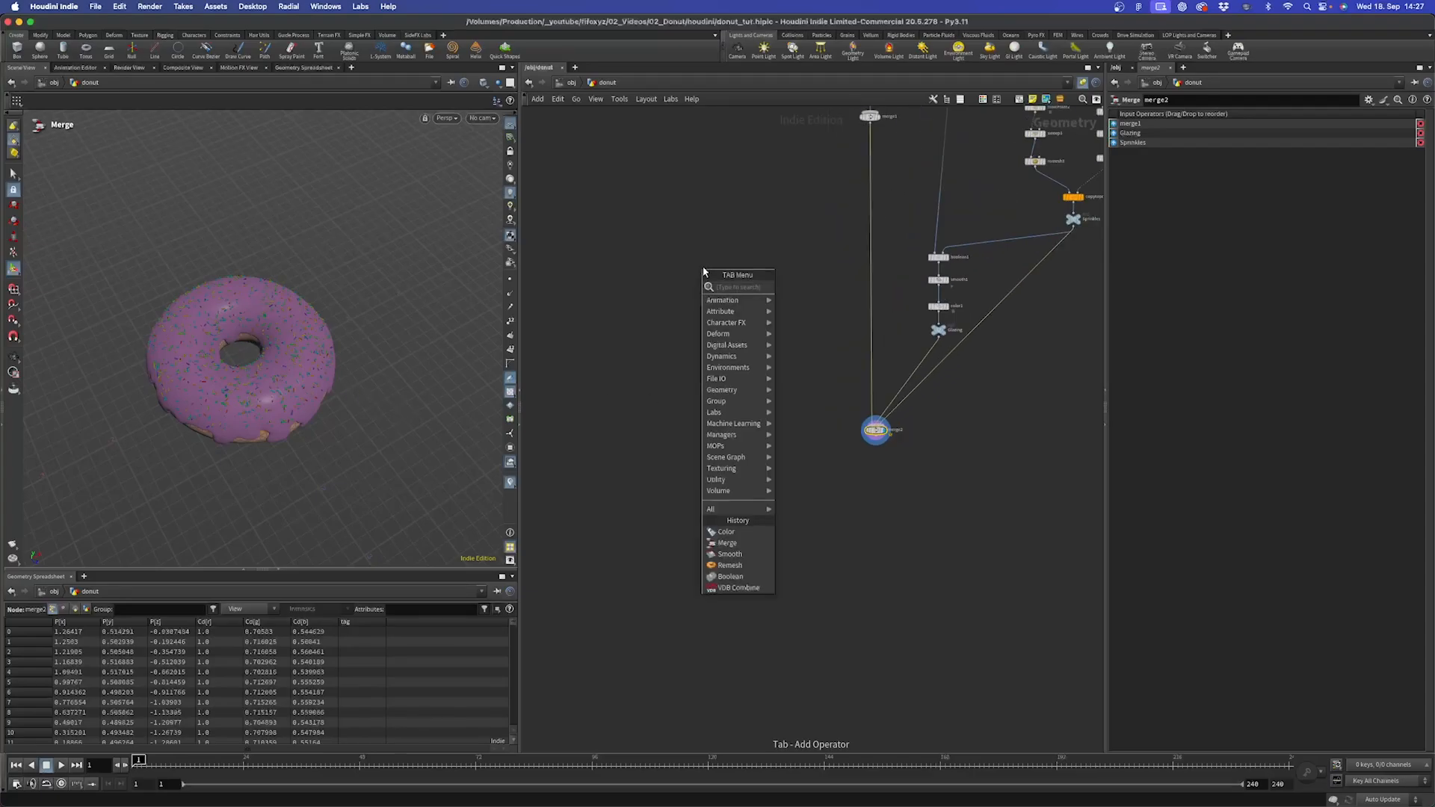
pyautogui.write('line')
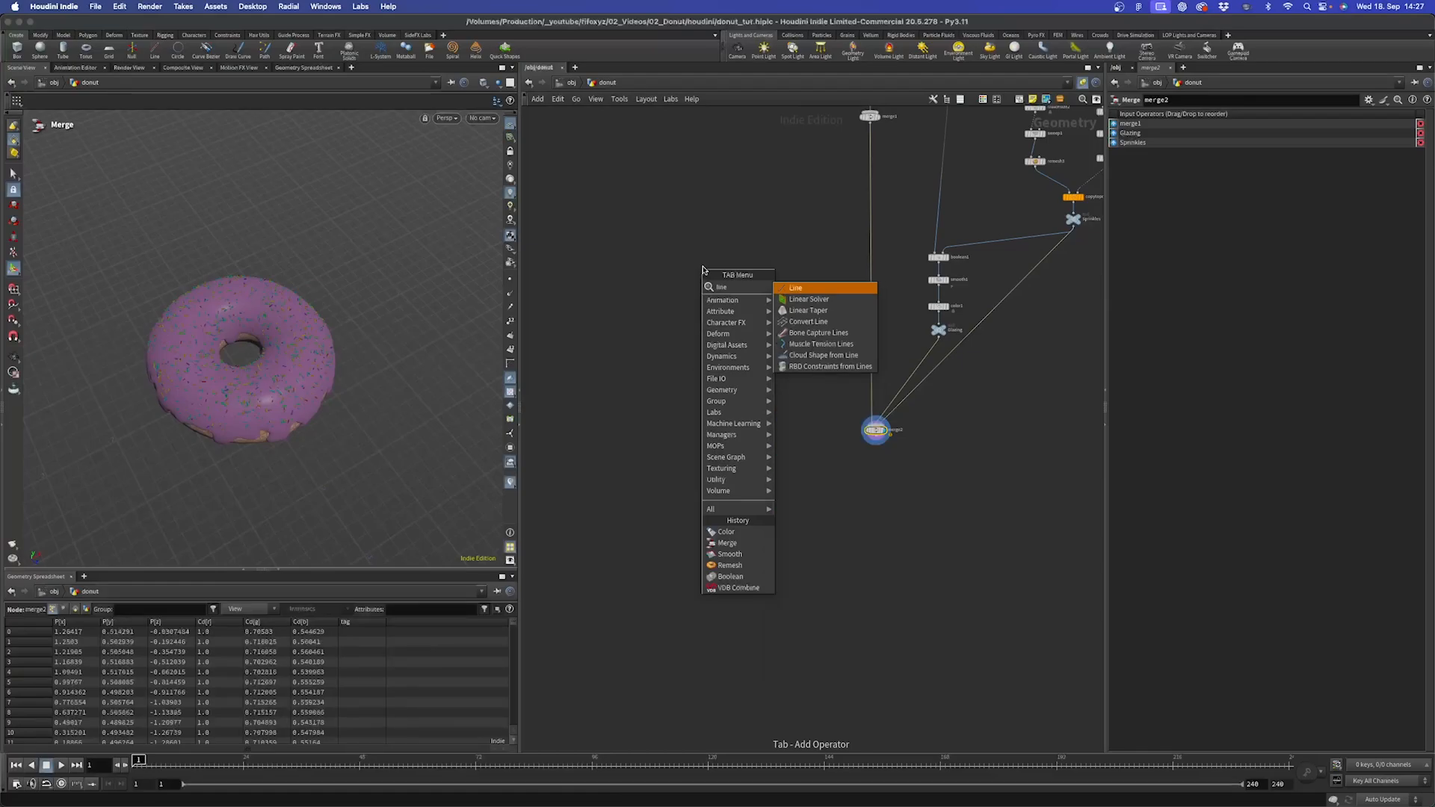
pyautogui.press('Return')
pyautogui.click(703, 271)
pyautogui.moveTo(703, 270); pyautogui.dragTo(707, 303)
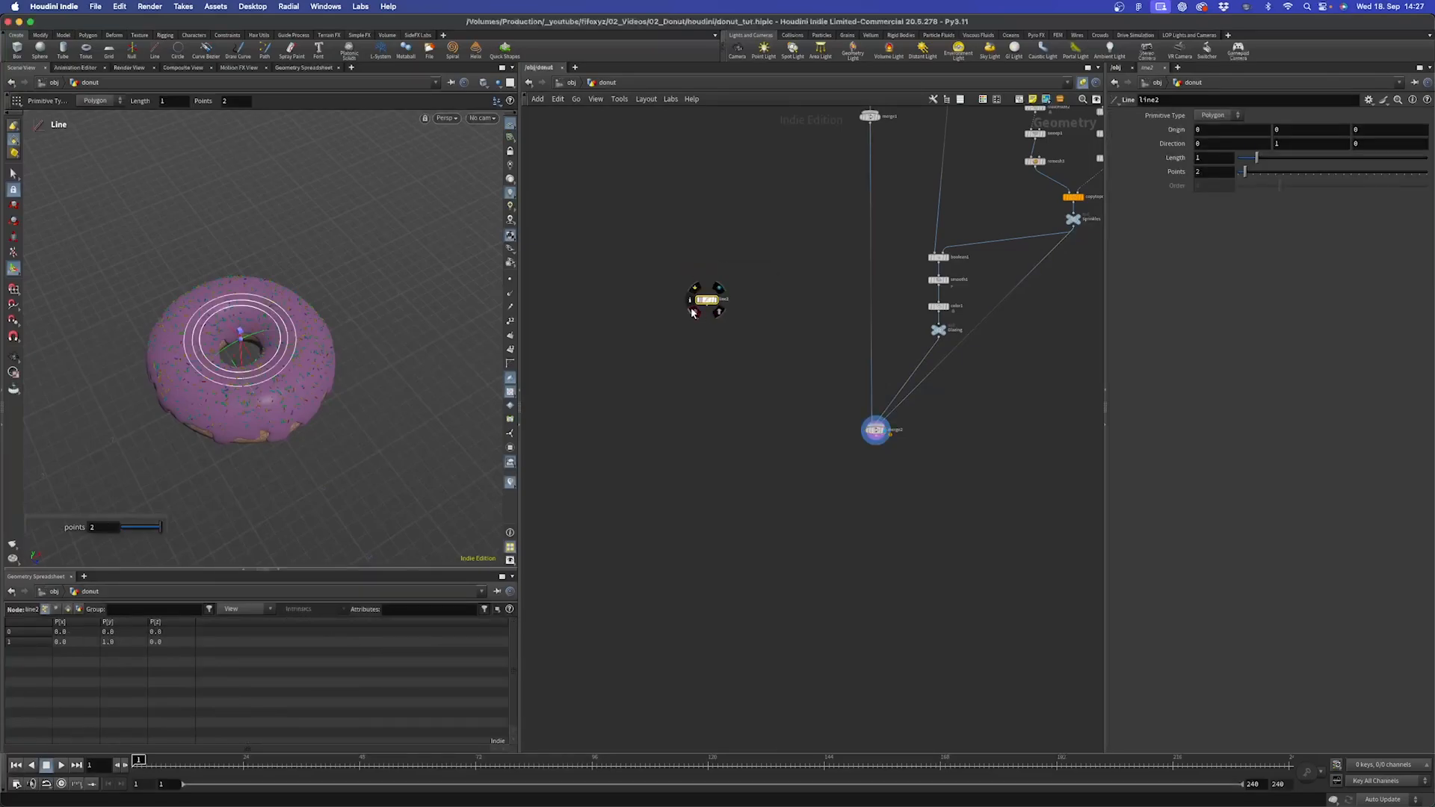
# - Set the Y component of the new line's direction to 0
pyautogui.doubleClick(1295, 142)
pyautogui.write('0')
pyautogui.press('Return')
pyautogui.press('Escape')
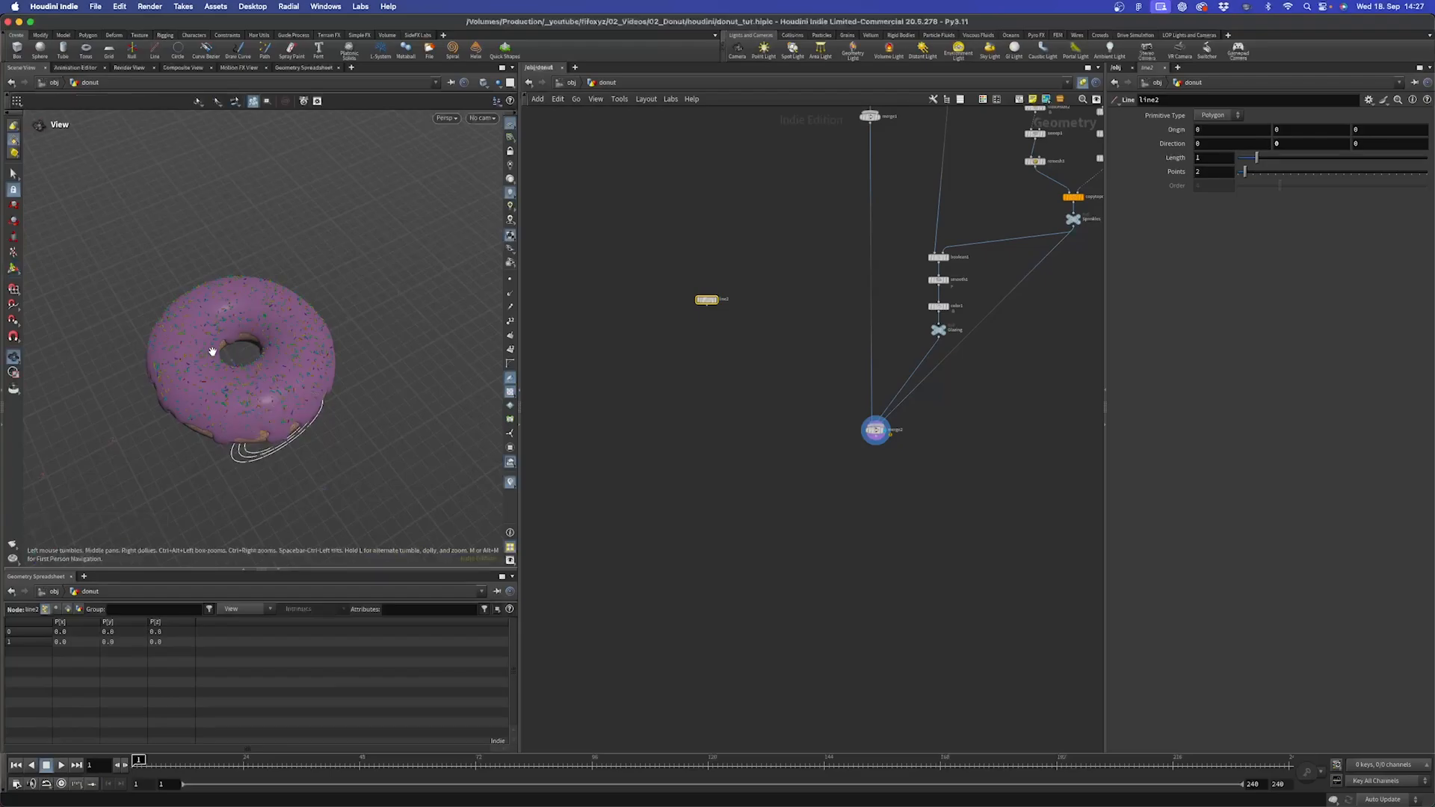
pyautogui.moveTo(218, 343); pyautogui.dragTo(295, 278)
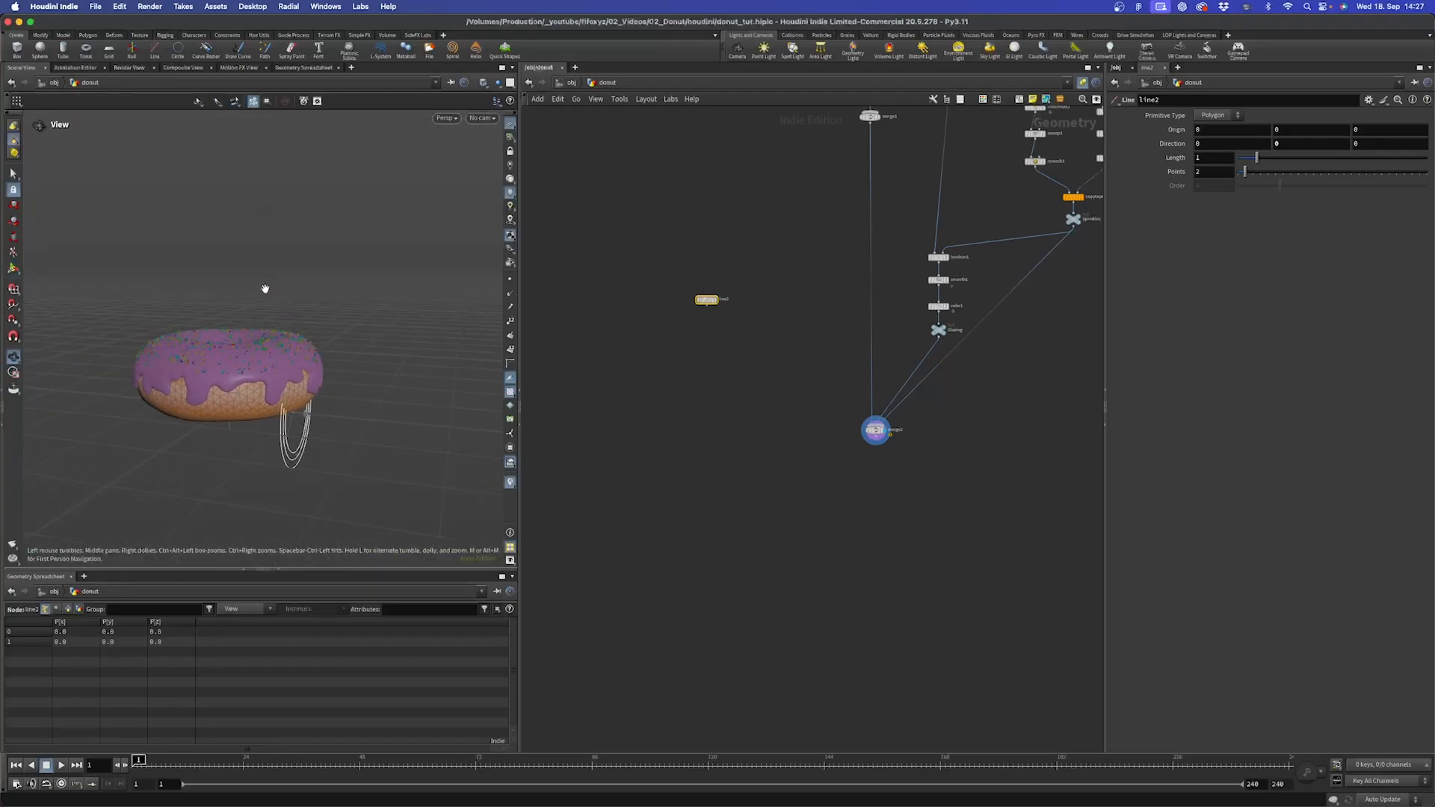
pyautogui.press('Return')
# - Add a Match Size node below the line node
pyautogui.scroll(5, 706, 329)
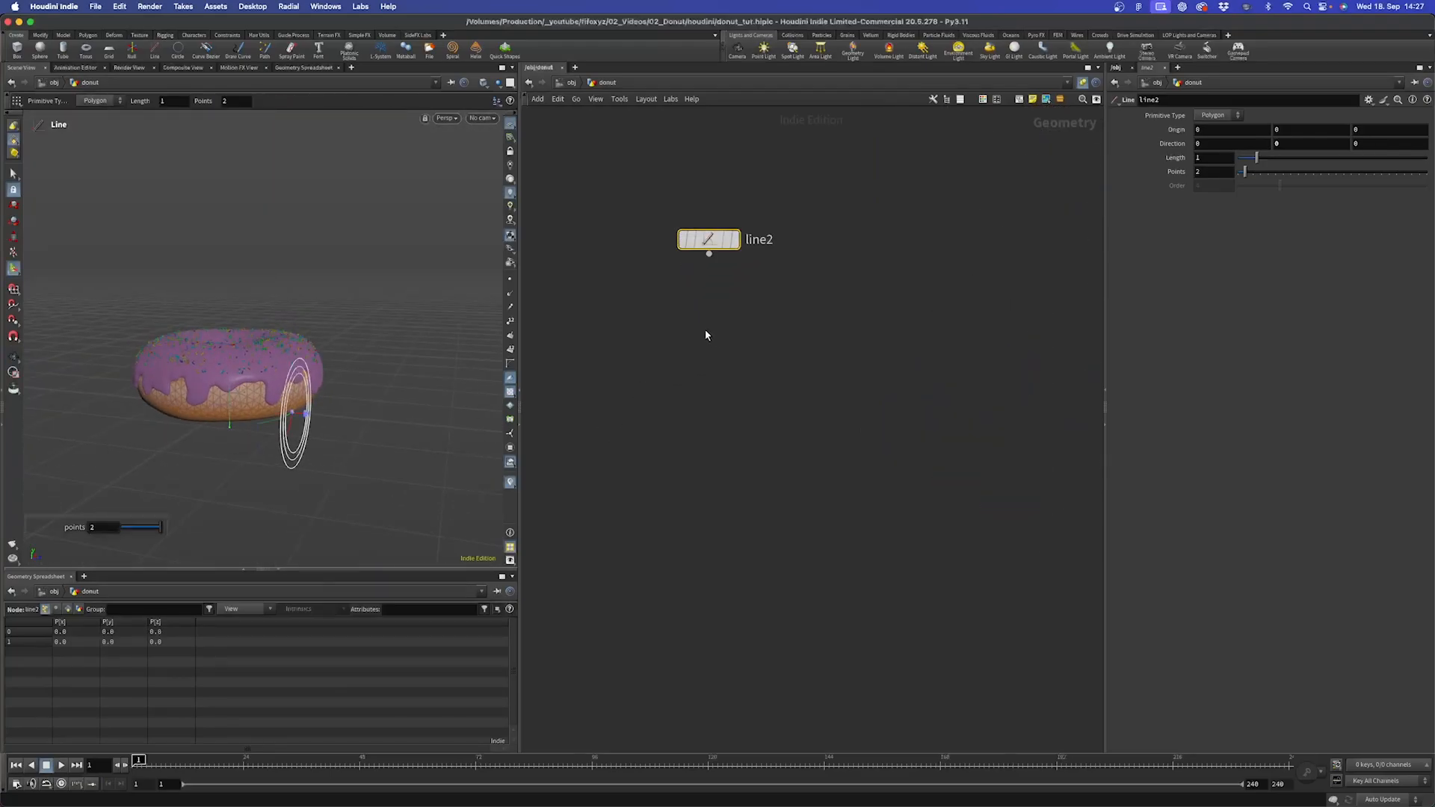
pyautogui.press('Tab')
pyautogui.write('match')
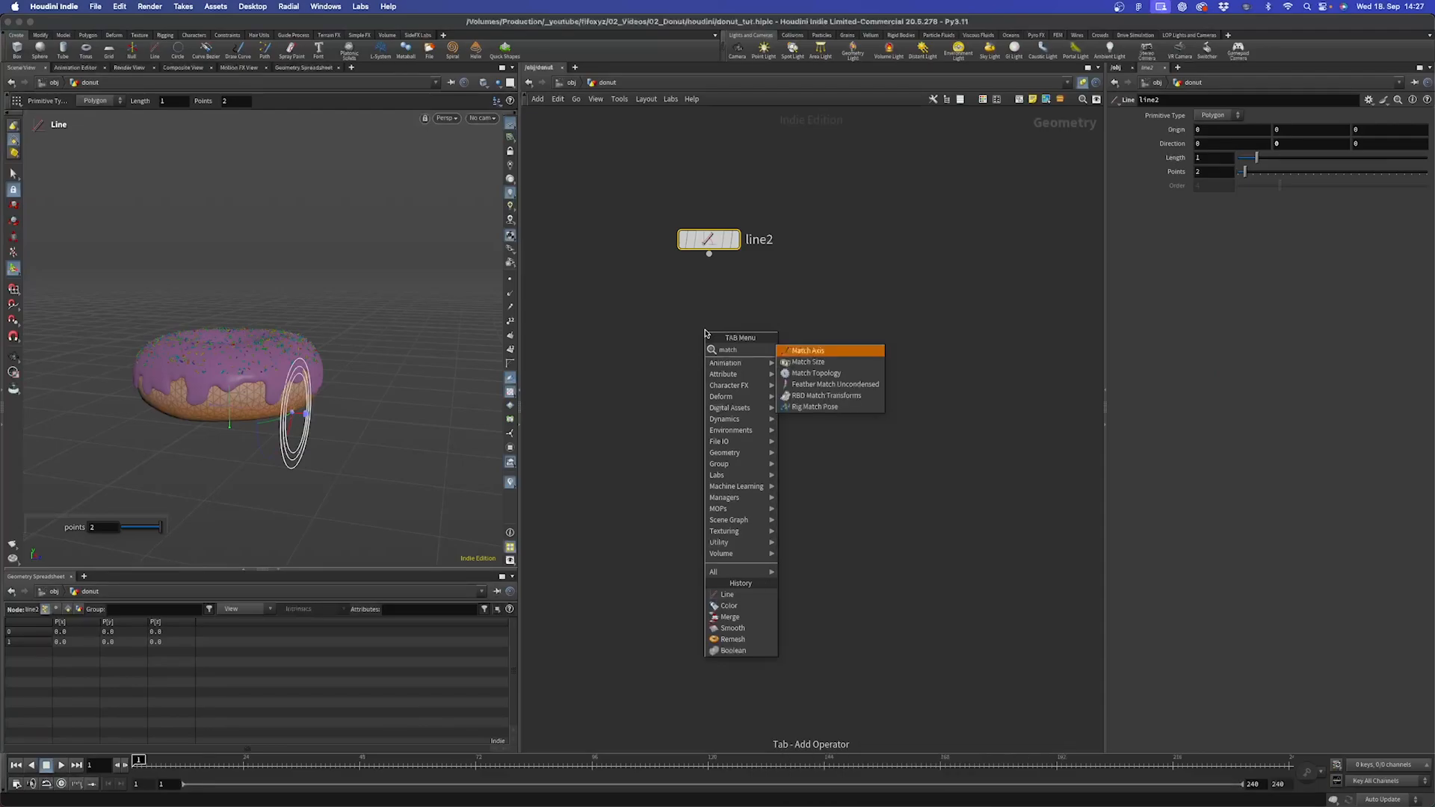
pyautogui.press('Down')
pyautogui.press('Return')
pyautogui.click(705, 330)
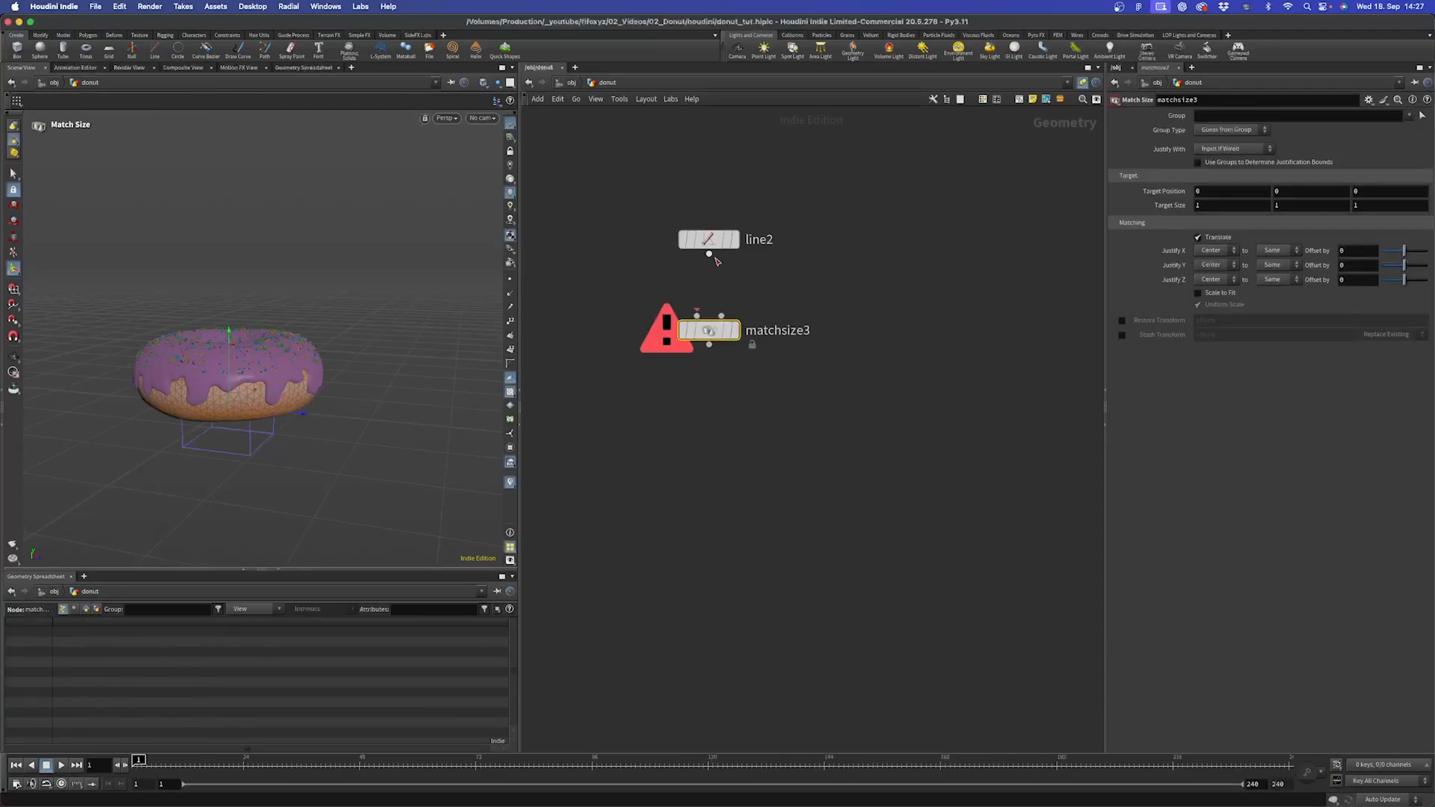
# - Wire the line into the Match Size node's first input and merge2 into its second input
pyautogui.scroll(-4, 727, 287)
pyautogui.click(730, 310)
pyautogui.moveTo(709, 254); pyautogui.dragTo(683, 469)
pyautogui.click(716, 262)
pyautogui.click(728, 467)
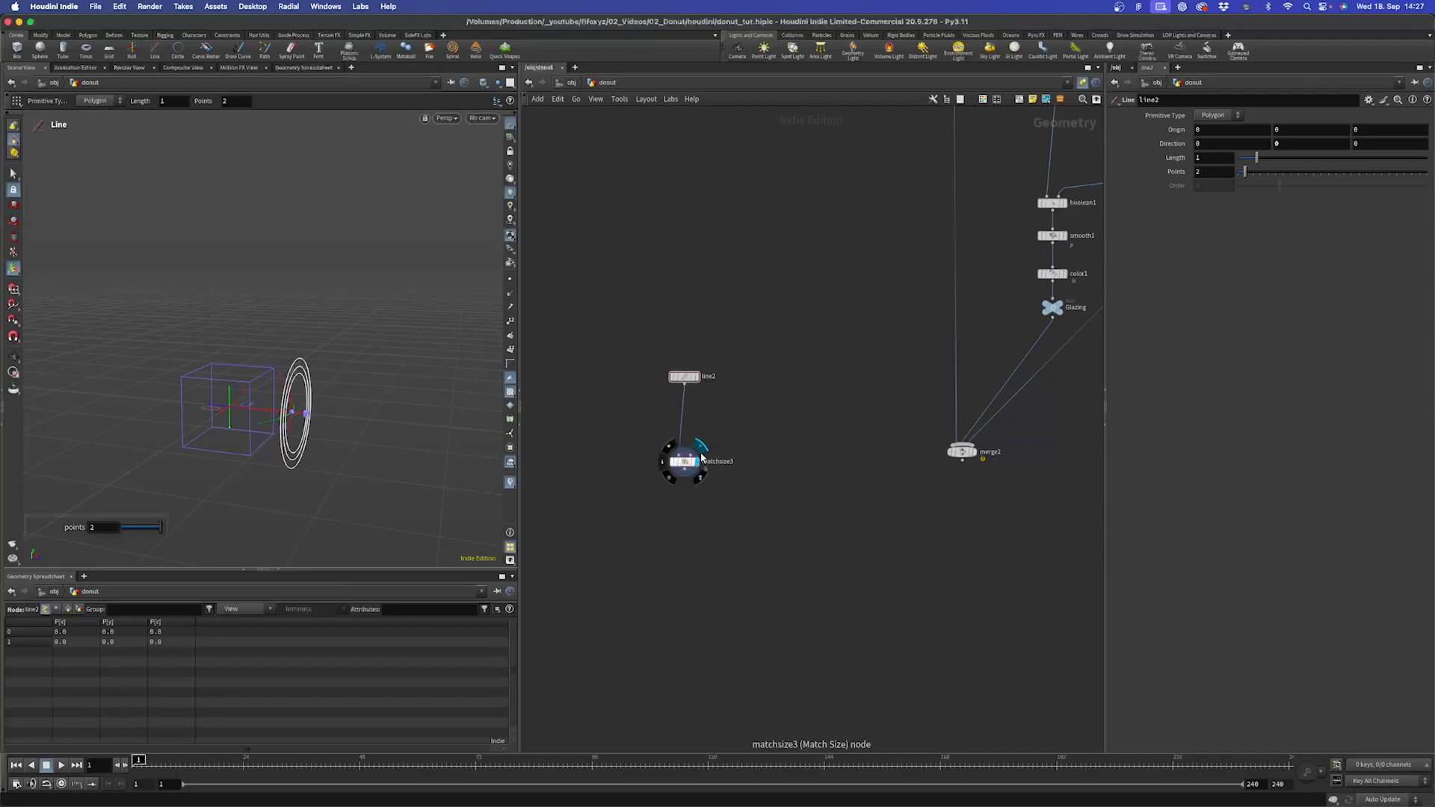
pyautogui.click(692, 454)
pyautogui.click(962, 462)
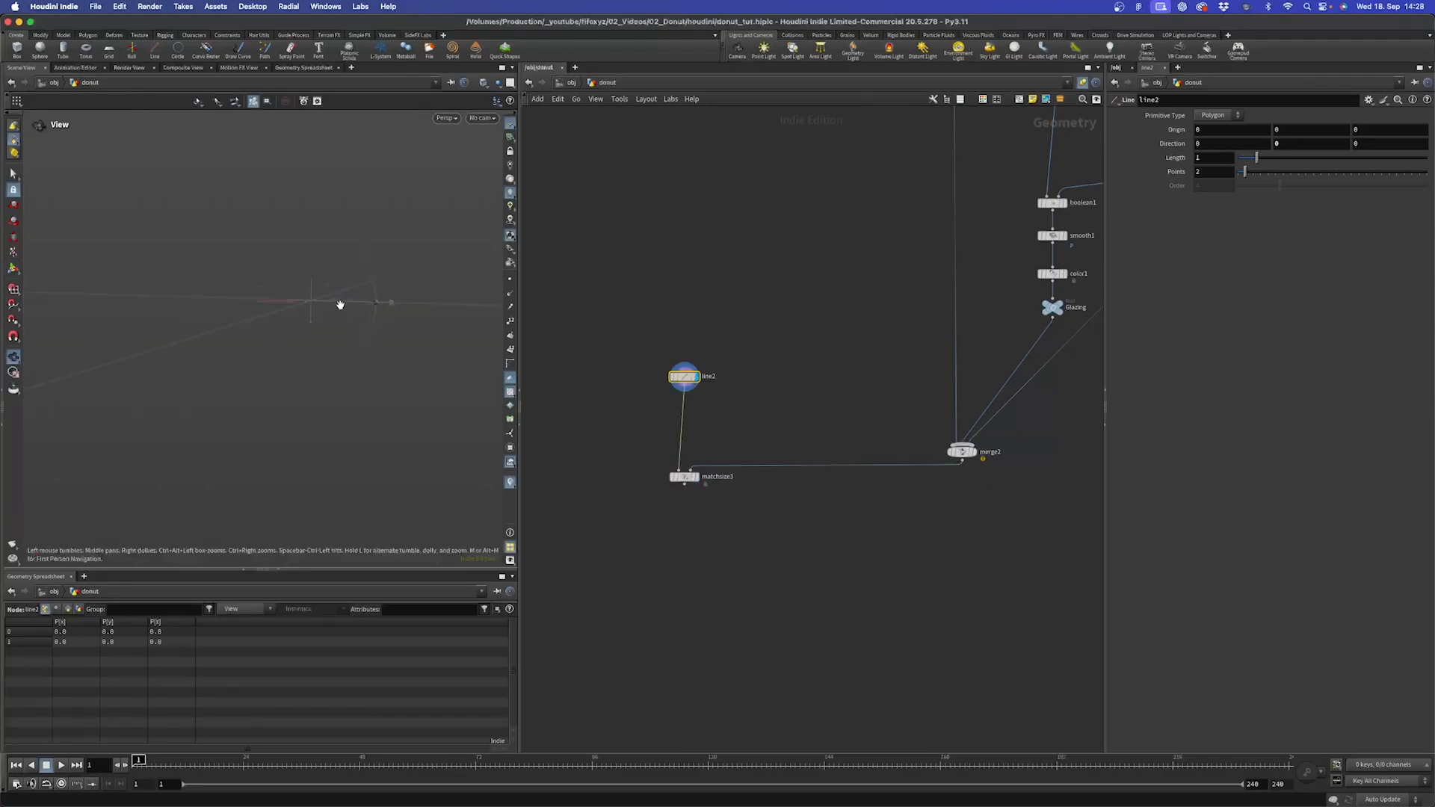
# - Set the Z component of the line's direction to 1 so it runs along the Z axis
pyautogui.keyDown('alt'); pyautogui.moveTo(340, 305); pyautogui.dragTo(272, 387, button='middle'); pyautogui.keyUp('alt')
pyautogui.keyDown('alt'); pyautogui.moveTo(272, 387); pyautogui.dragTo(266, 426); pyautogui.keyUp('alt')
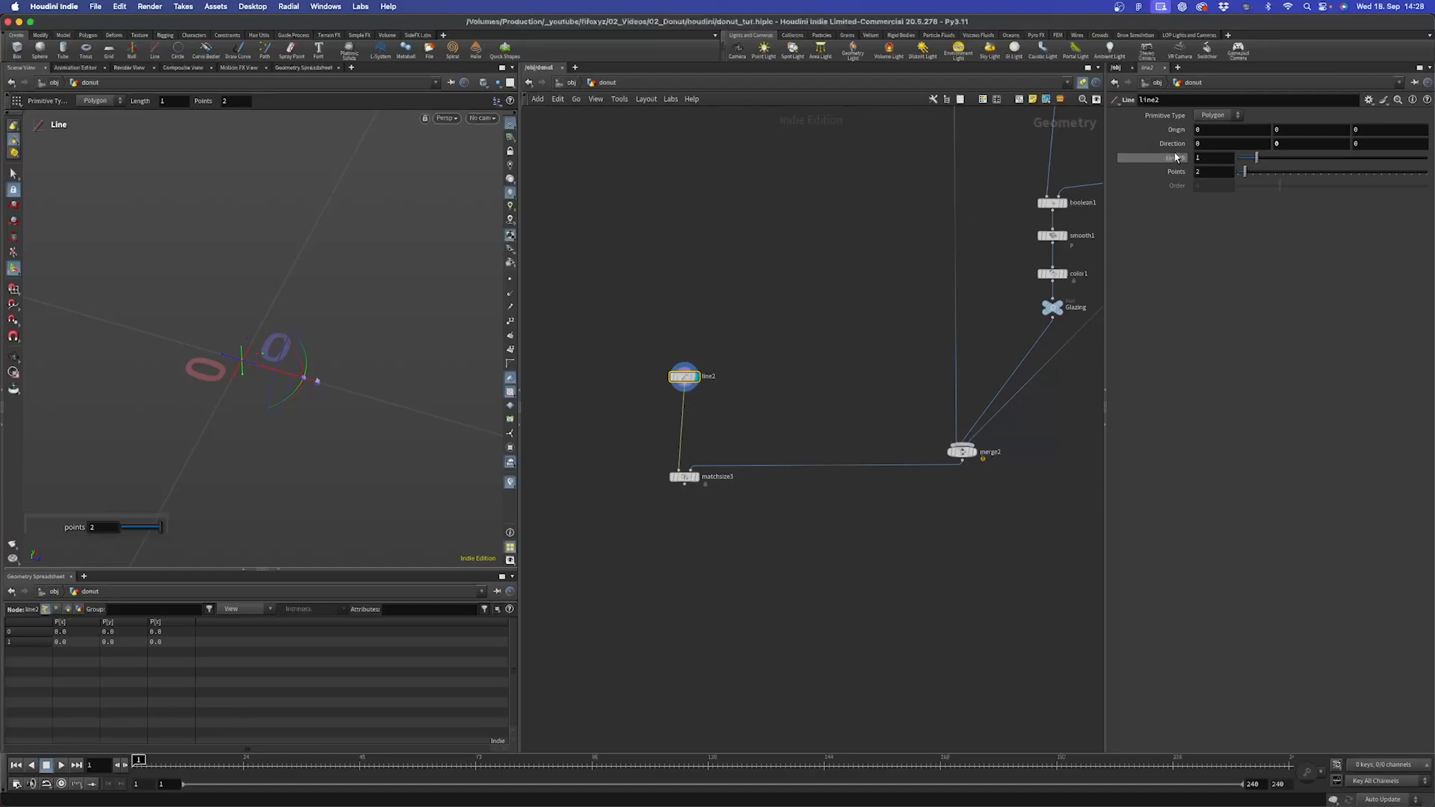
pyautogui.click(1311, 149)
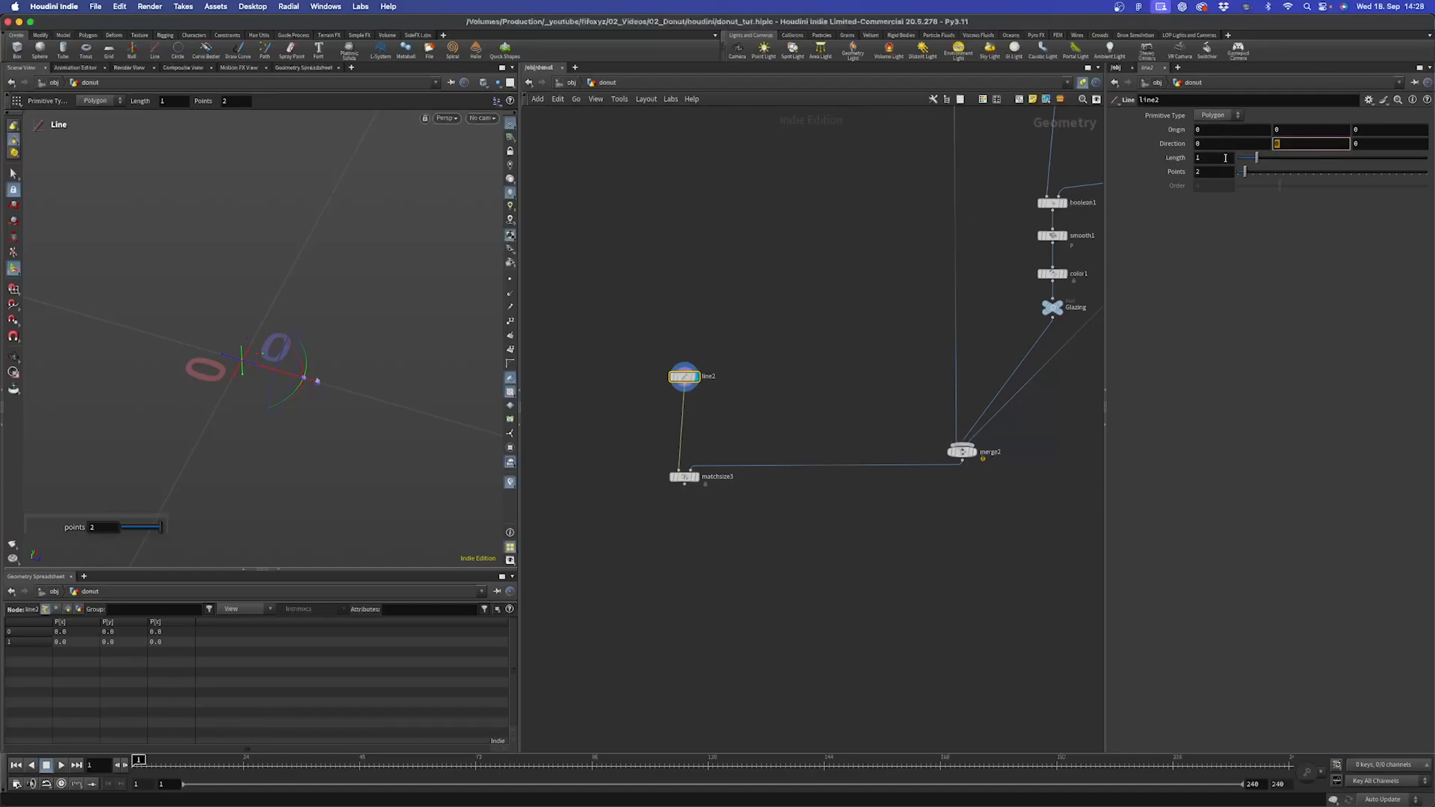
pyautogui.press('Tab')
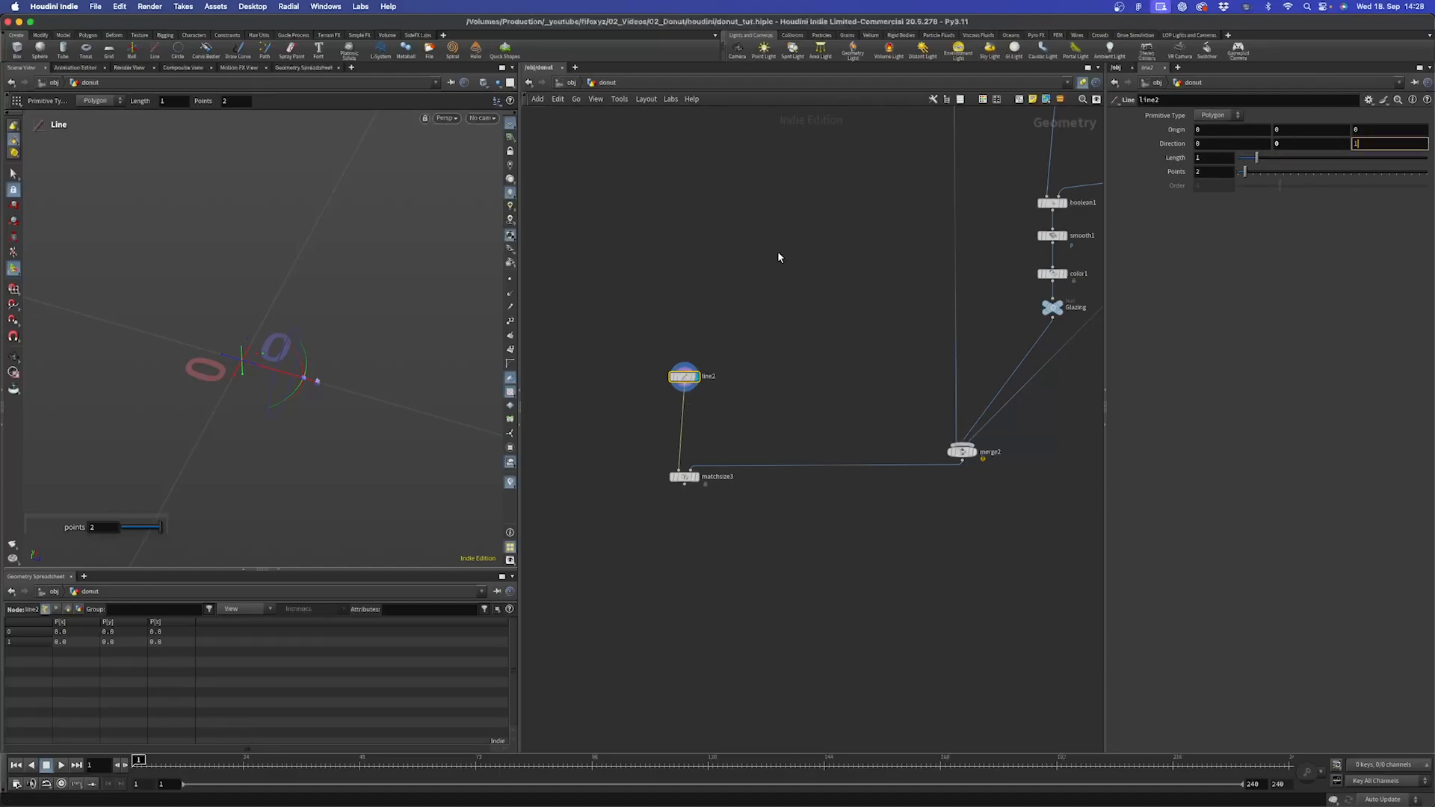
pyautogui.click(778, 253)
pyautogui.keyDown('alt'); pyautogui.moveTo(174, 411); pyautogui.dragTo(174, 284, button='middle'); pyautogui.keyUp('alt')
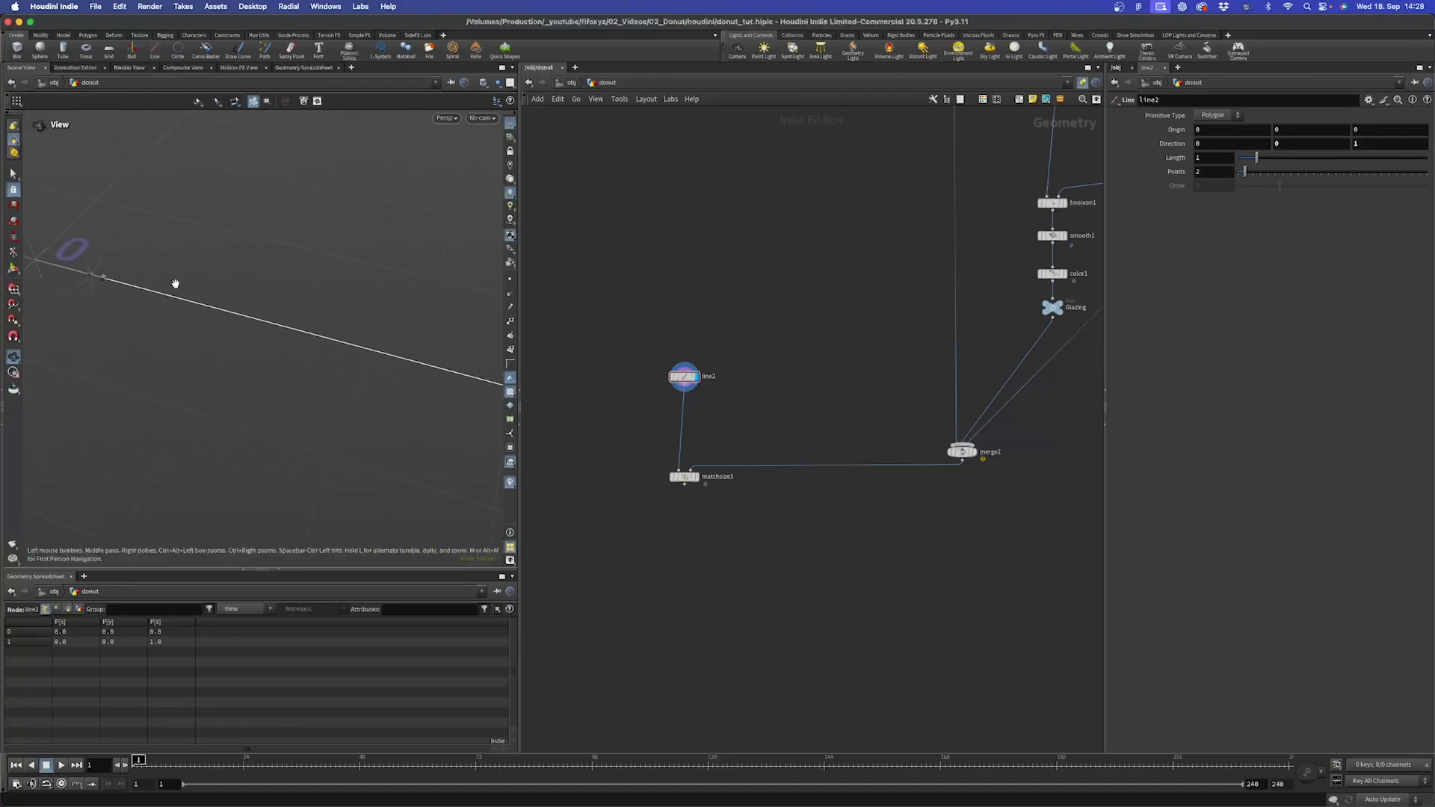
pyautogui.keyDown('alt'); pyautogui.moveTo(176, 284); pyautogui.dragTo(90, 348, button='right'); pyautogui.keyUp('alt')
pyautogui.keyDown('alt'); pyautogui.moveTo(181, 306); pyautogui.dragTo(349, 346); pyautogui.keyUp('alt')
# - Display the Match Size result and set its Justify Y target to Max
pyautogui.scroll(3, 679, 475)
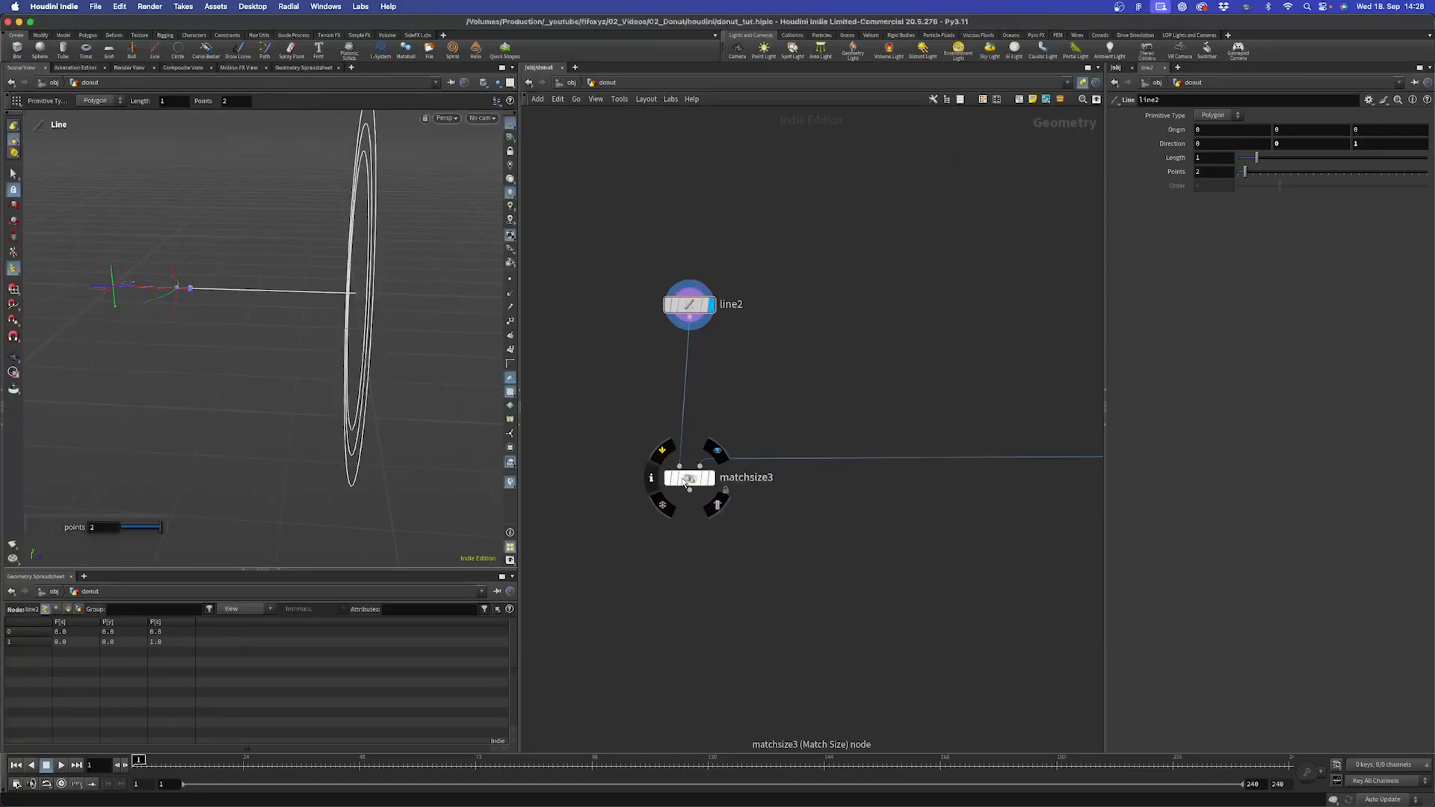
pyautogui.click(685, 482)
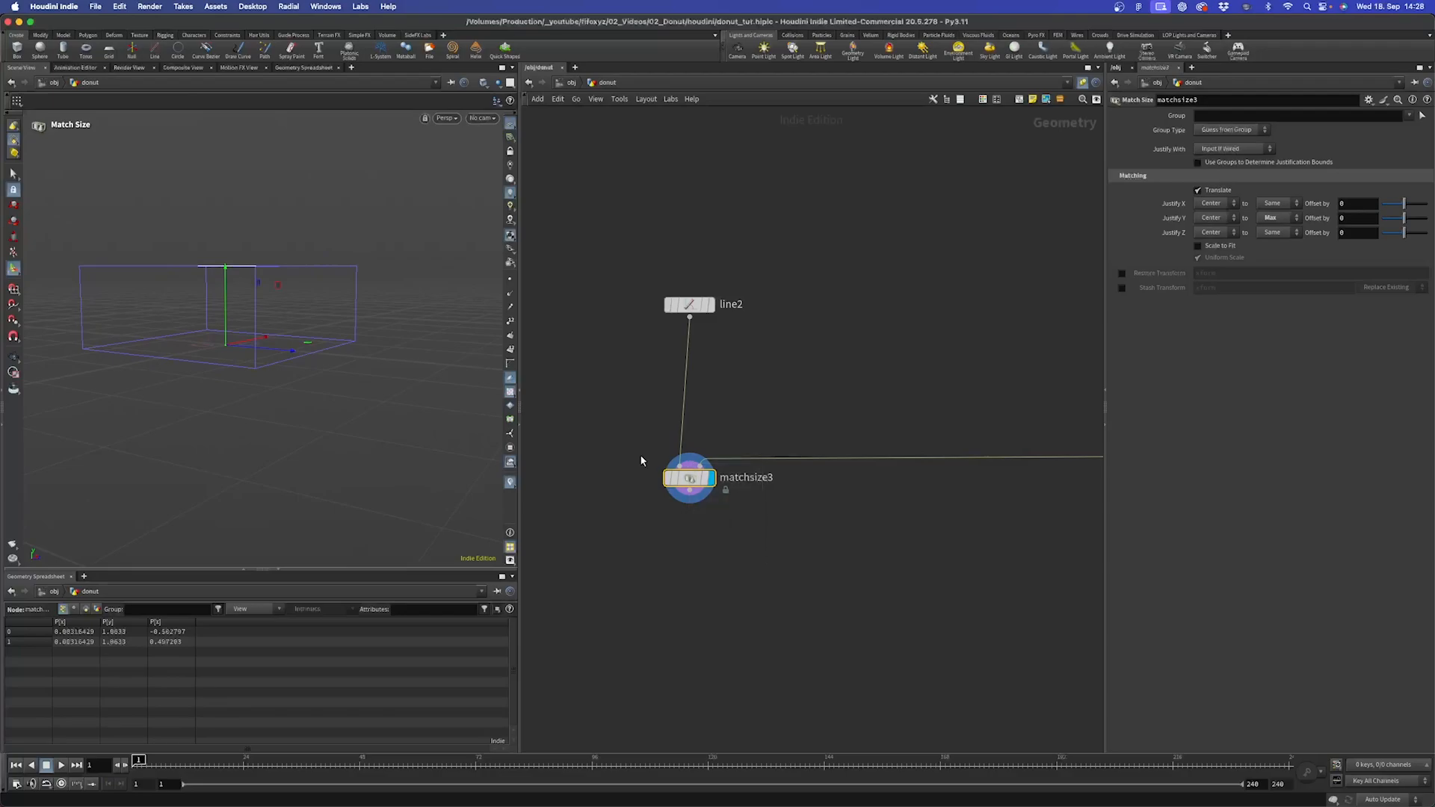
pyautogui.keyDown('alt'); pyautogui.moveTo(217, 269); pyautogui.dragTo(215, 254); pyautogui.keyUp('alt')
pyautogui.keyDown('alt'); pyautogui.moveTo(214, 254); pyautogui.dragTo(295, 192, button='right'); pyautogui.keyUp('alt')
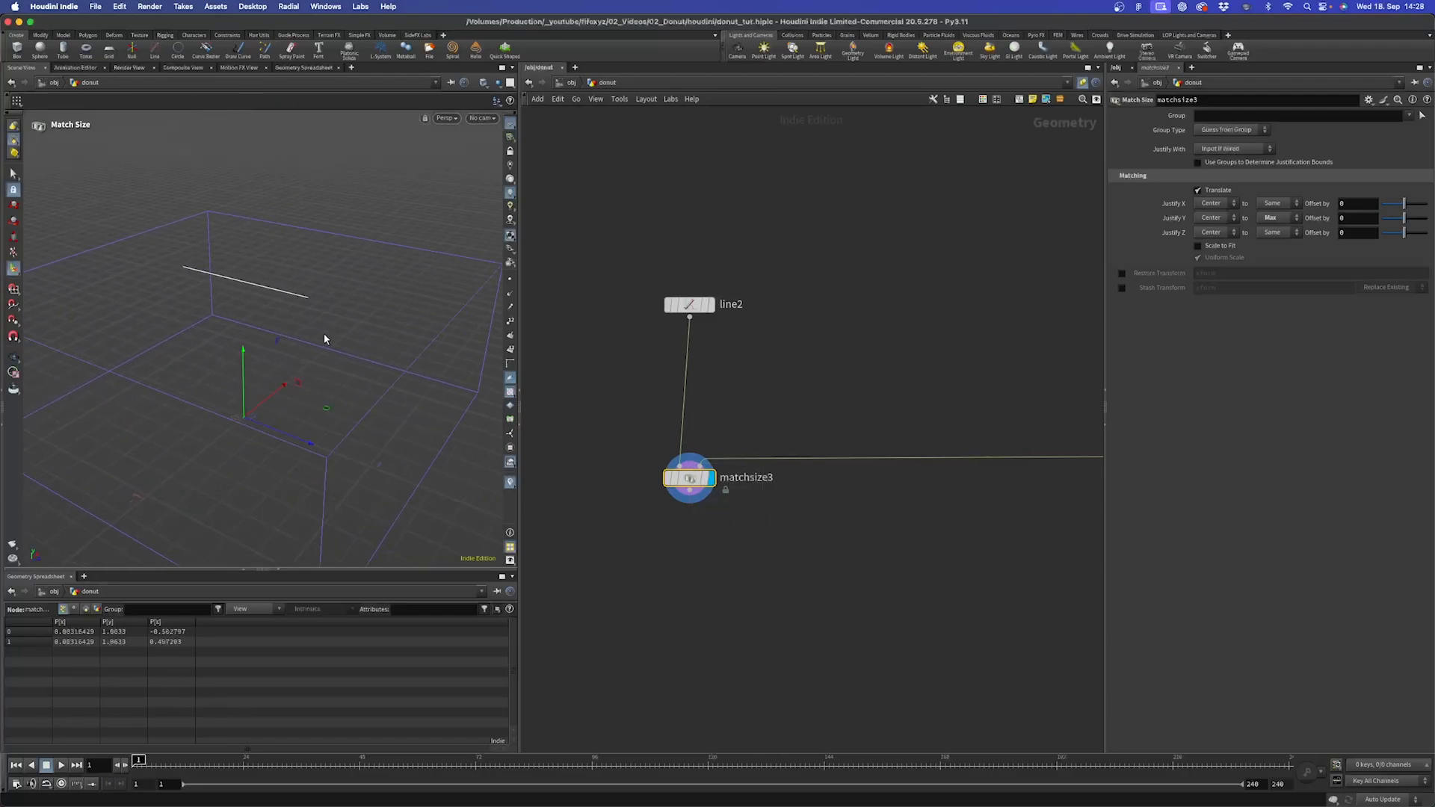
pyautogui.click(1280, 218)
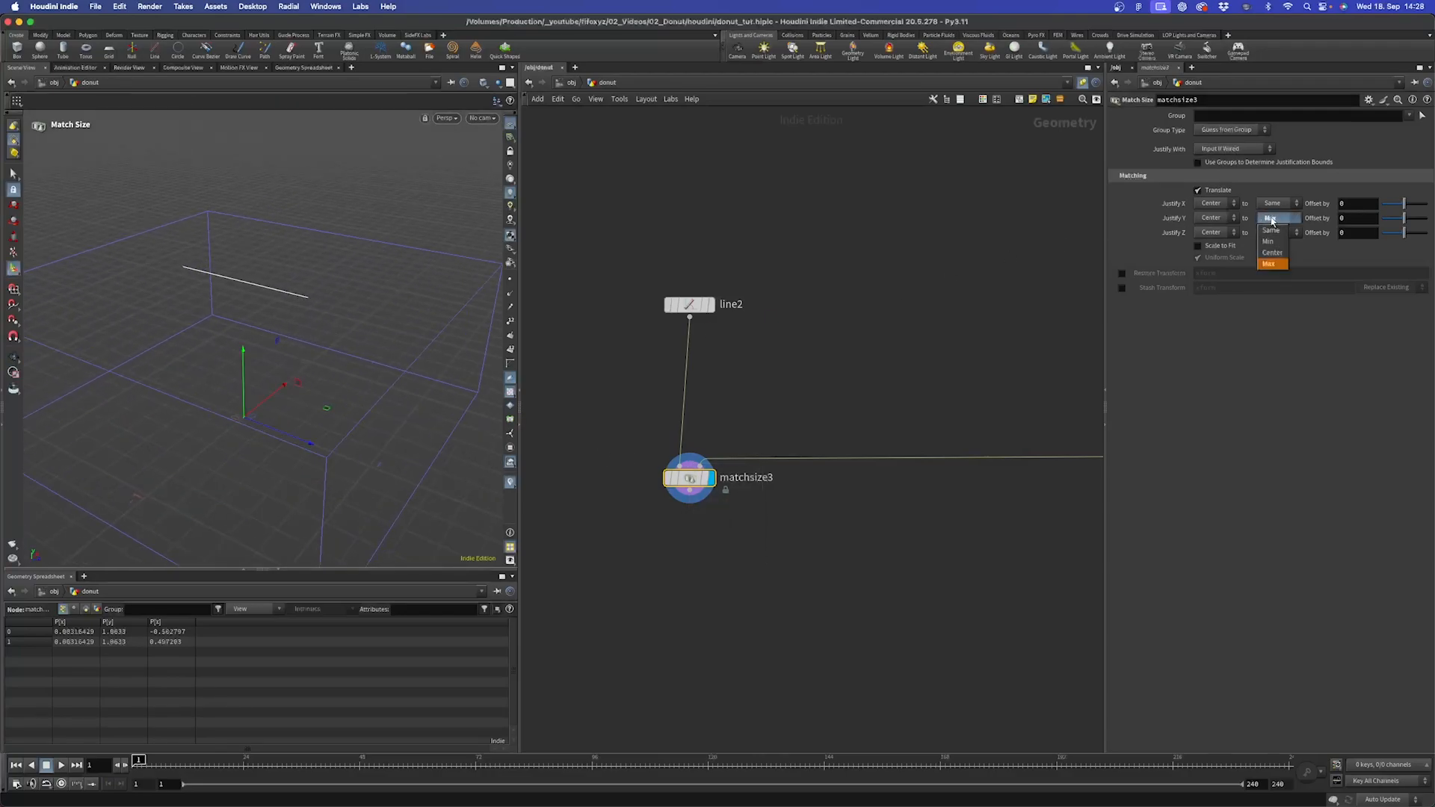
pyautogui.click(1268, 264)
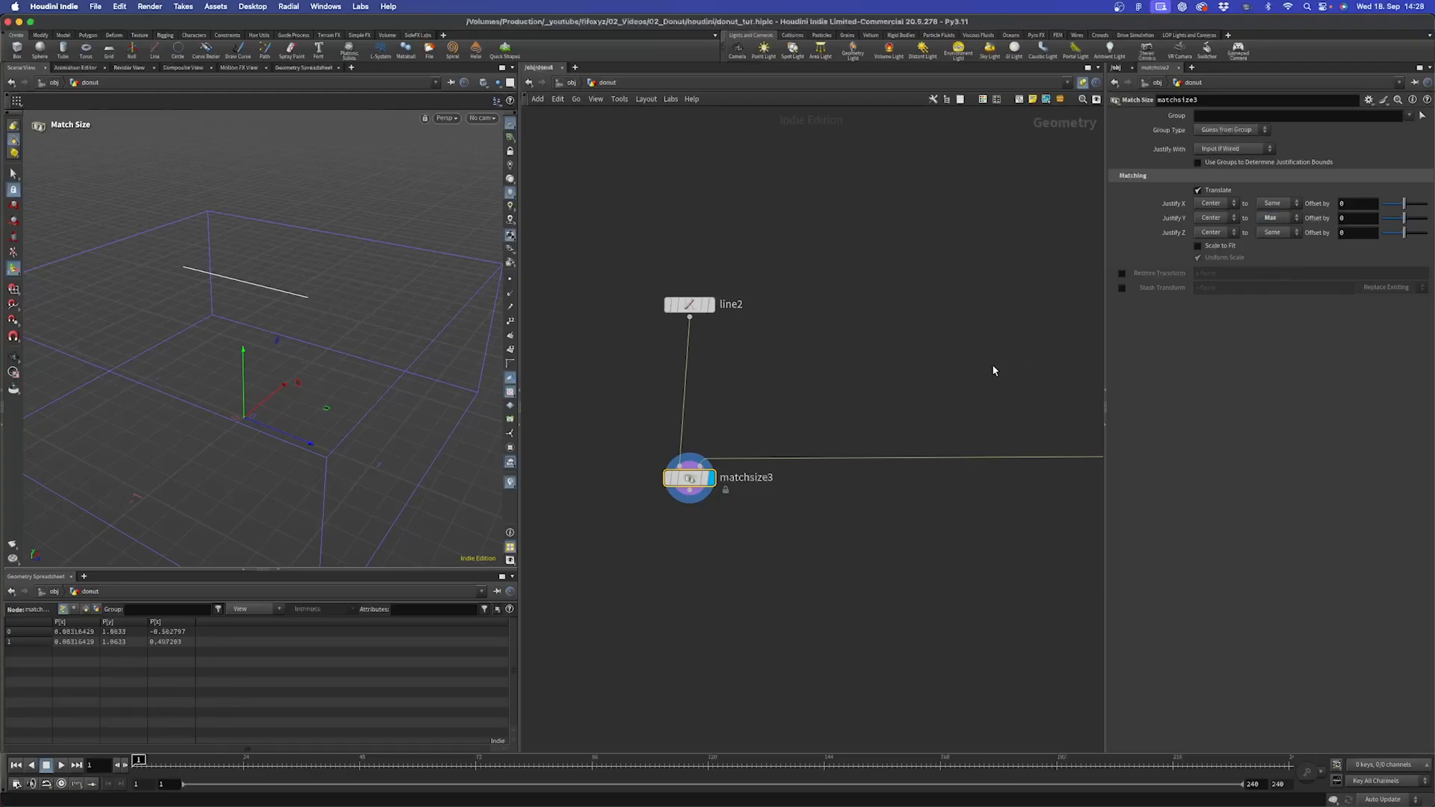
# - Show merge2 as a template in the viewport to compare the line with the donut
pyautogui.moveTo(993, 365); pyautogui.dragTo(860, 308, button='middle')
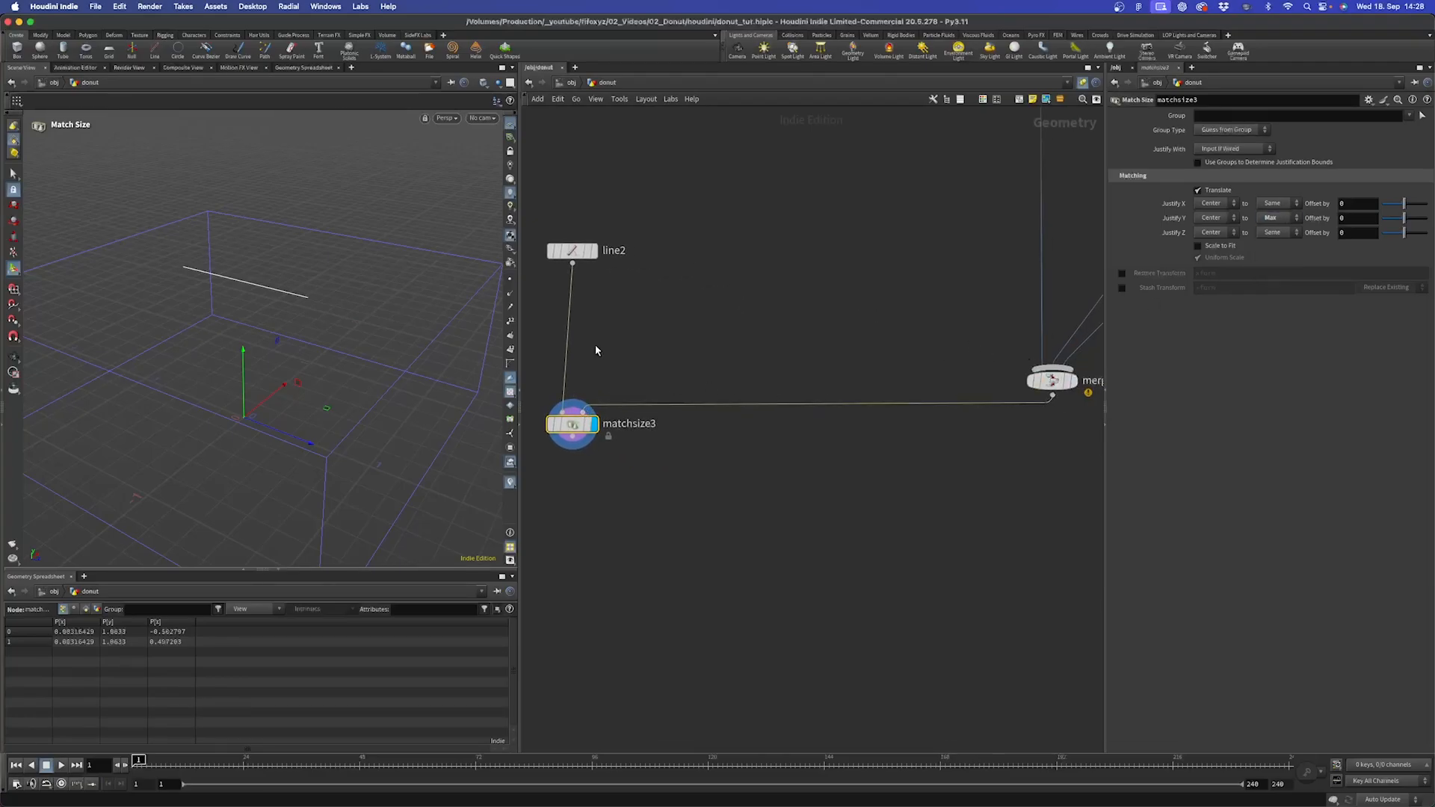
pyautogui.moveTo(595, 344); pyautogui.dragTo(729, 315, button='middle')
pyautogui.click(692, 258)
pyautogui.scroll(-3, 239, 354)
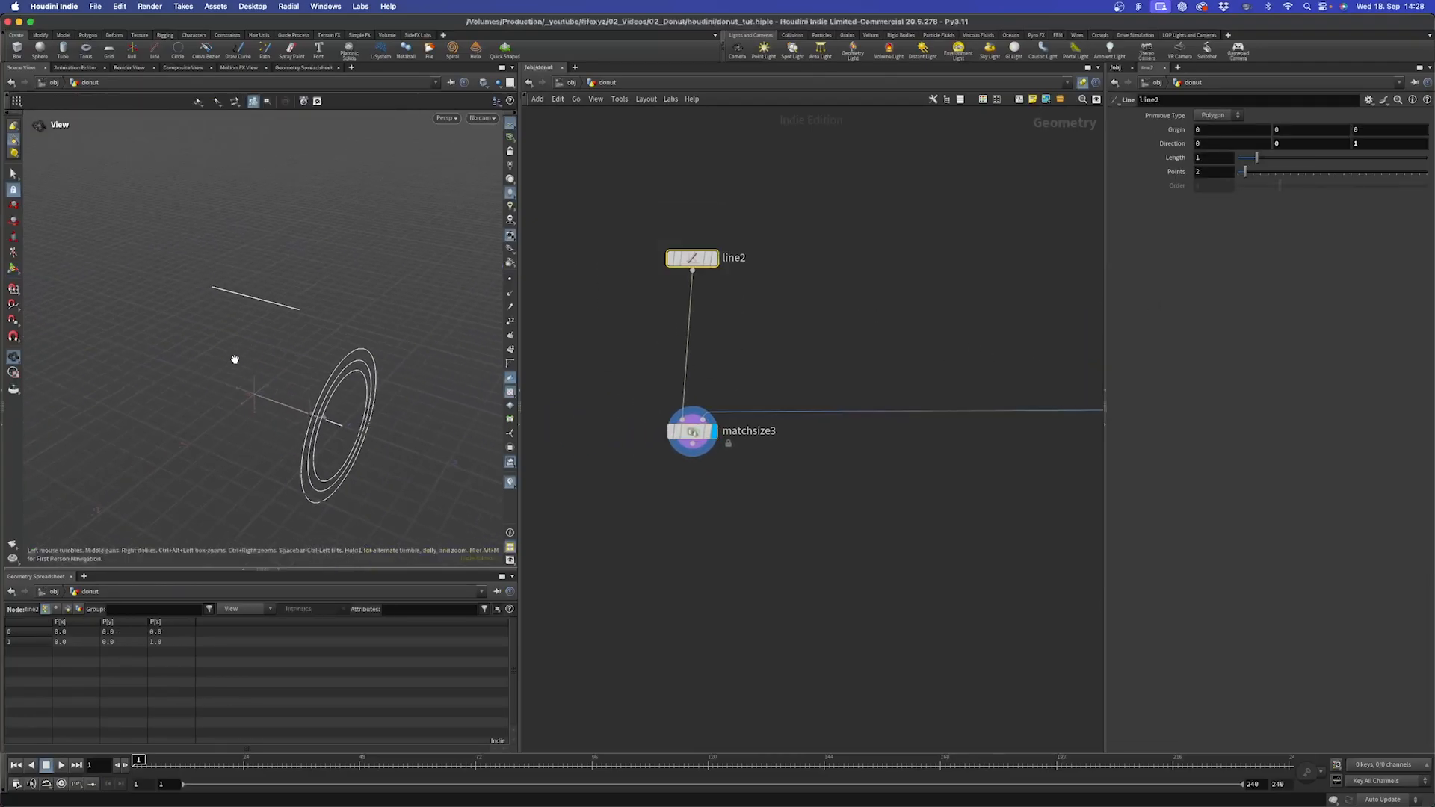
pyautogui.keyDown('alt'); pyautogui.moveTo(234, 359); pyautogui.dragTo(261, 324); pyautogui.keyUp('alt')
pyautogui.scroll(-2, 831, 393)
pyautogui.moveTo(1026, 334); pyautogui.dragTo(874, 372, button='middle')
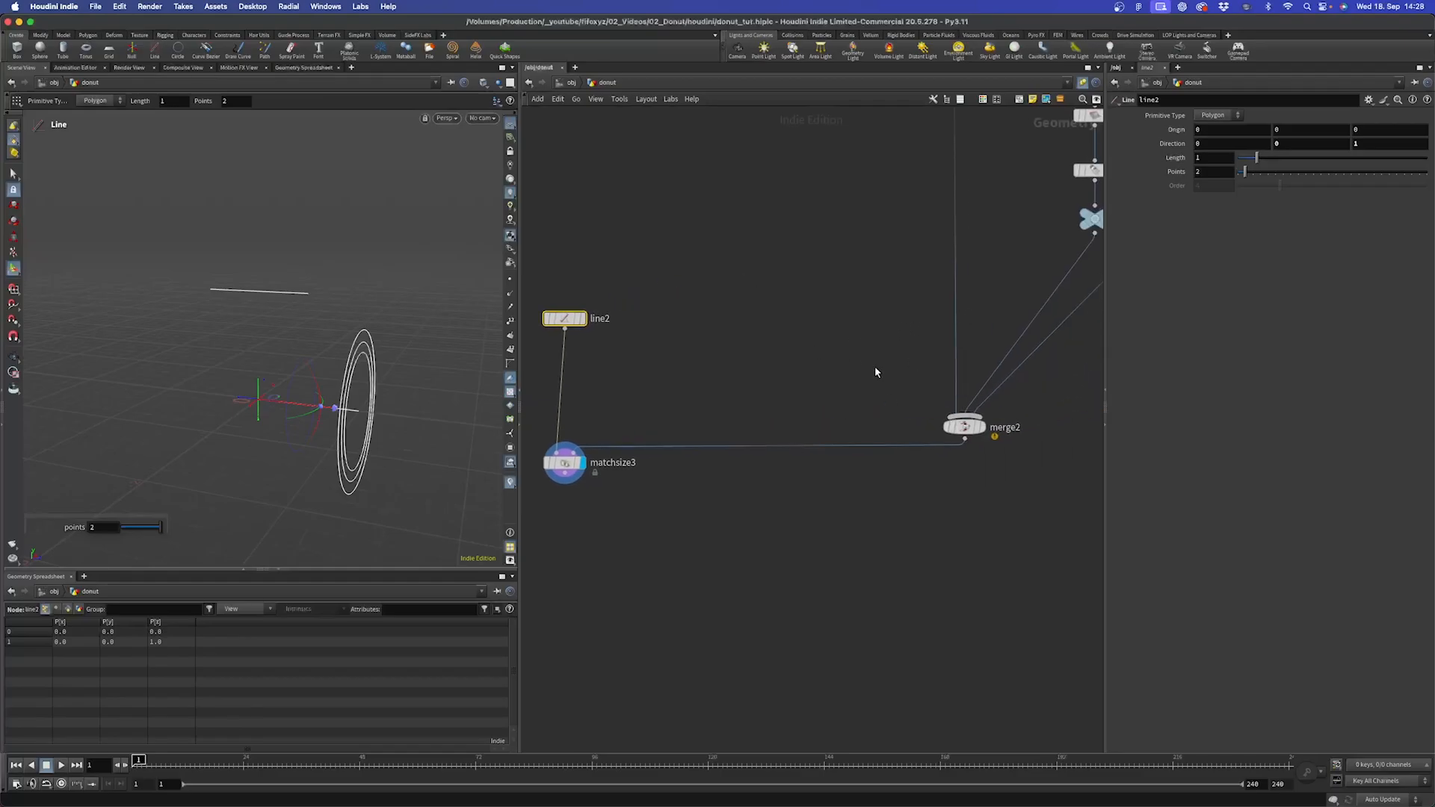
pyautogui.click(975, 430)
pyautogui.press('Escape')
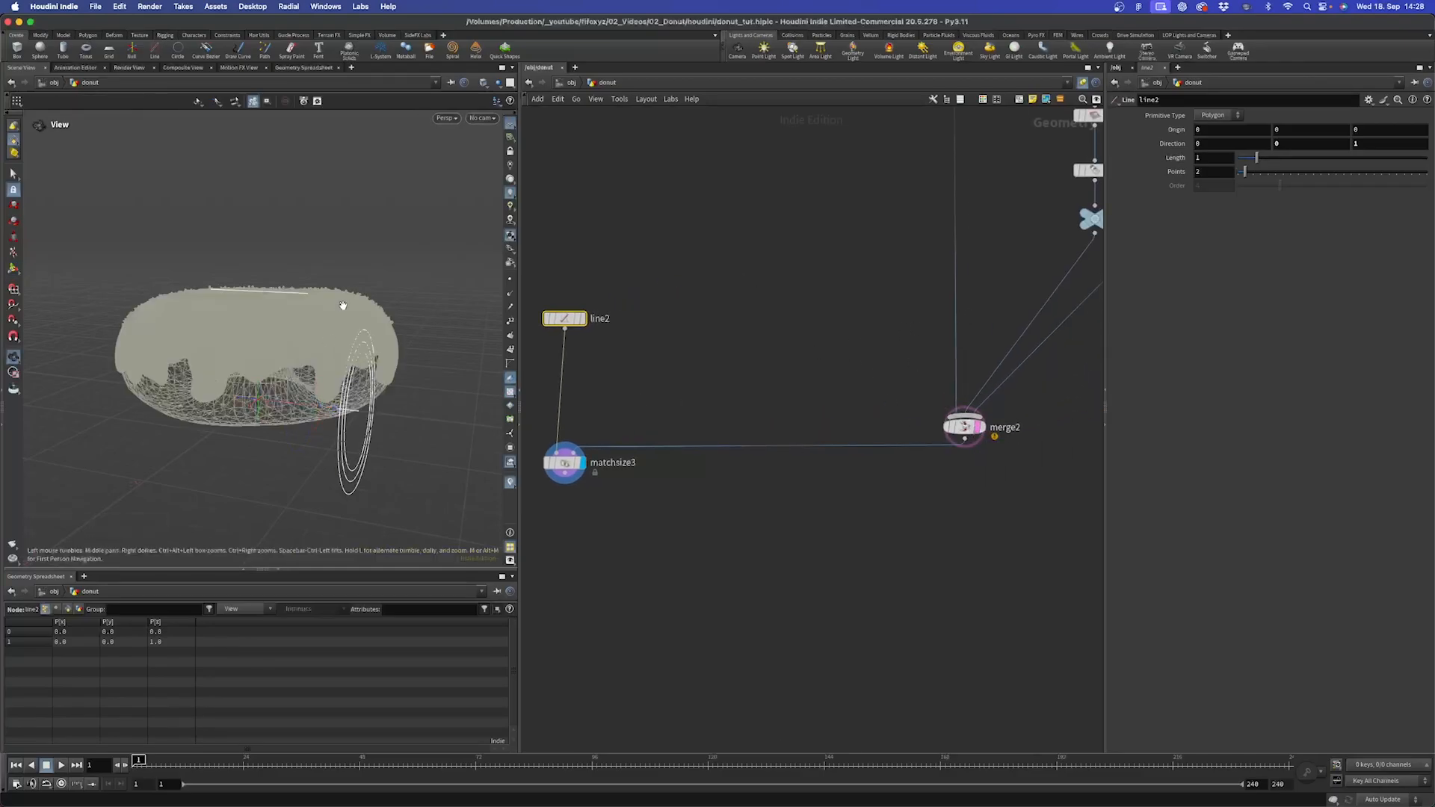
pyautogui.moveTo(343, 306); pyautogui.dragTo(261, 344)
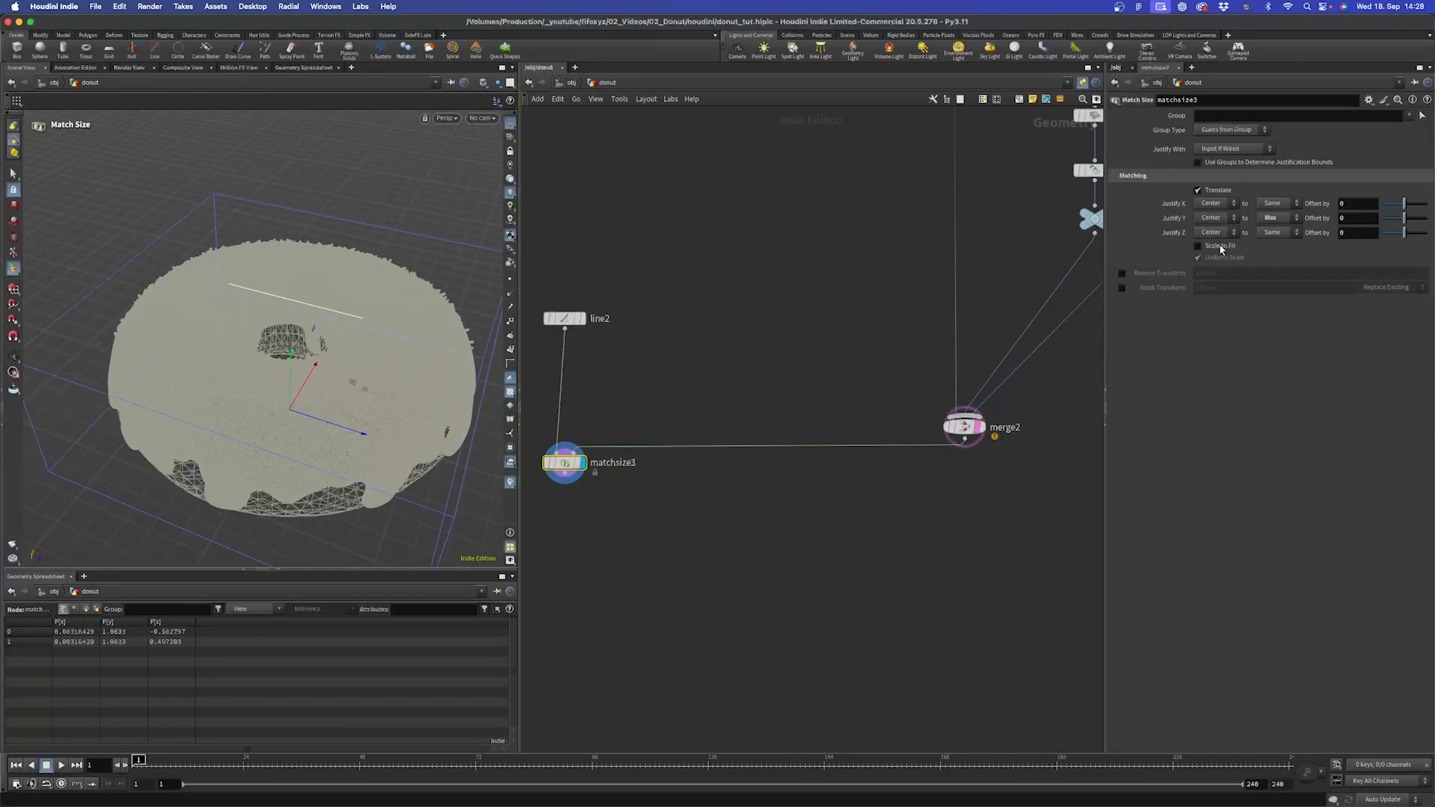
# - Enable Scale to Fit on the Match Size node so the line spans the donut
pyautogui.click(1220, 248)
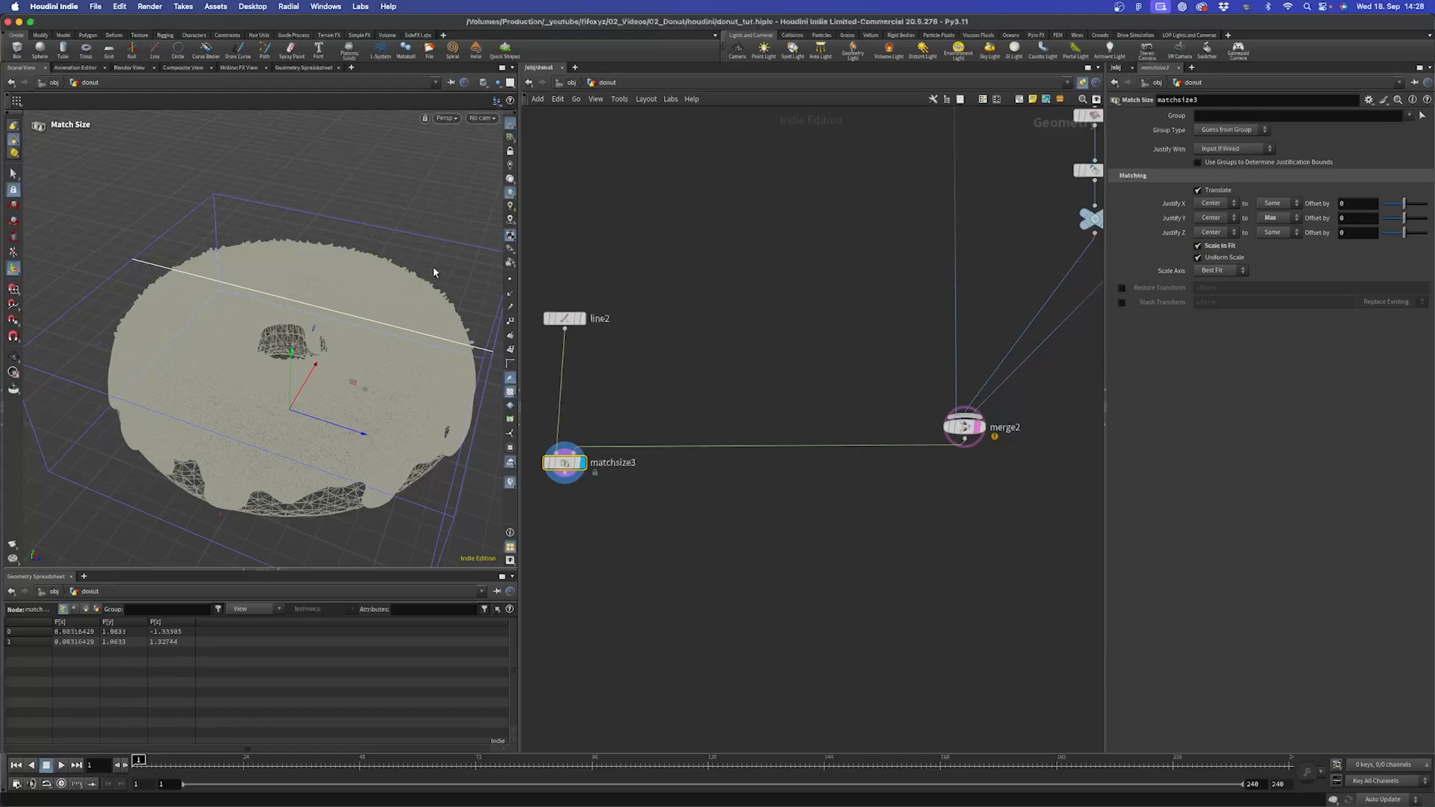
pyautogui.press('Escape')
pyautogui.scroll(-5, 246, 337)
pyautogui.moveTo(246, 336); pyautogui.dragTo(320, 321)
pyautogui.press('Return')
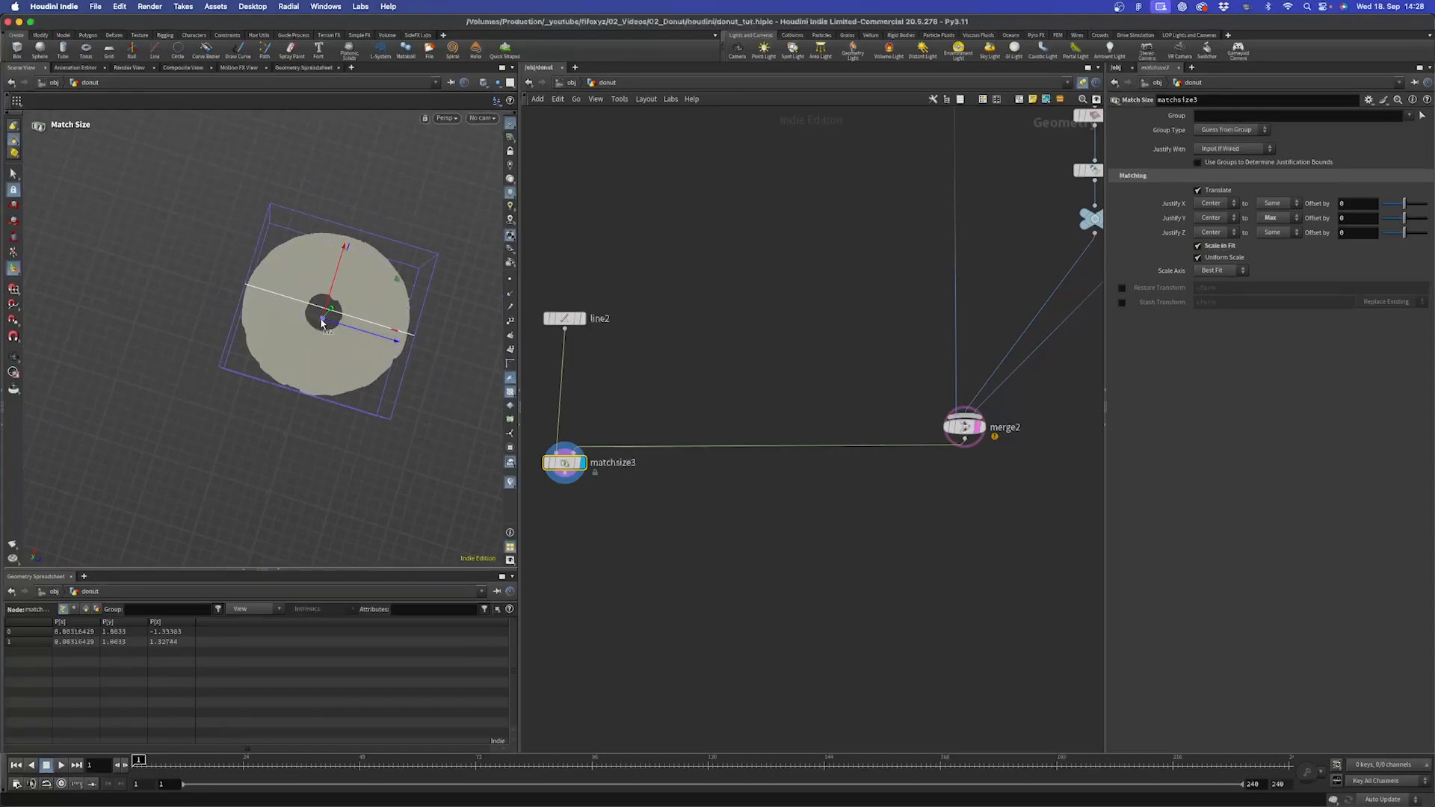
# - Set the Match Size node's Justify Y offset to 1, raising the line above the donut
pyautogui.moveTo(559, 464); pyautogui.dragTo(560, 472)
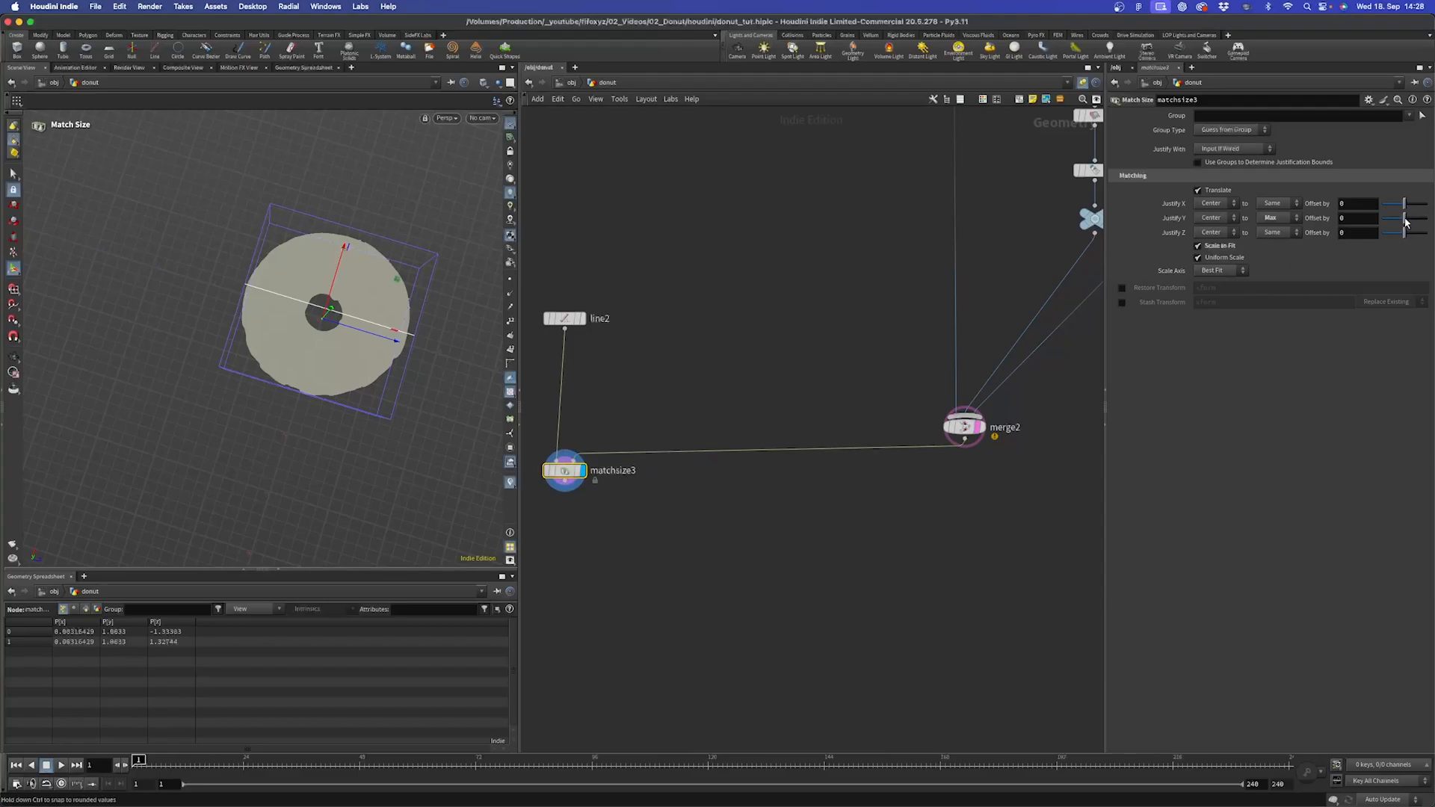
pyautogui.moveTo(1404, 222); pyautogui.dragTo(1425, 218)
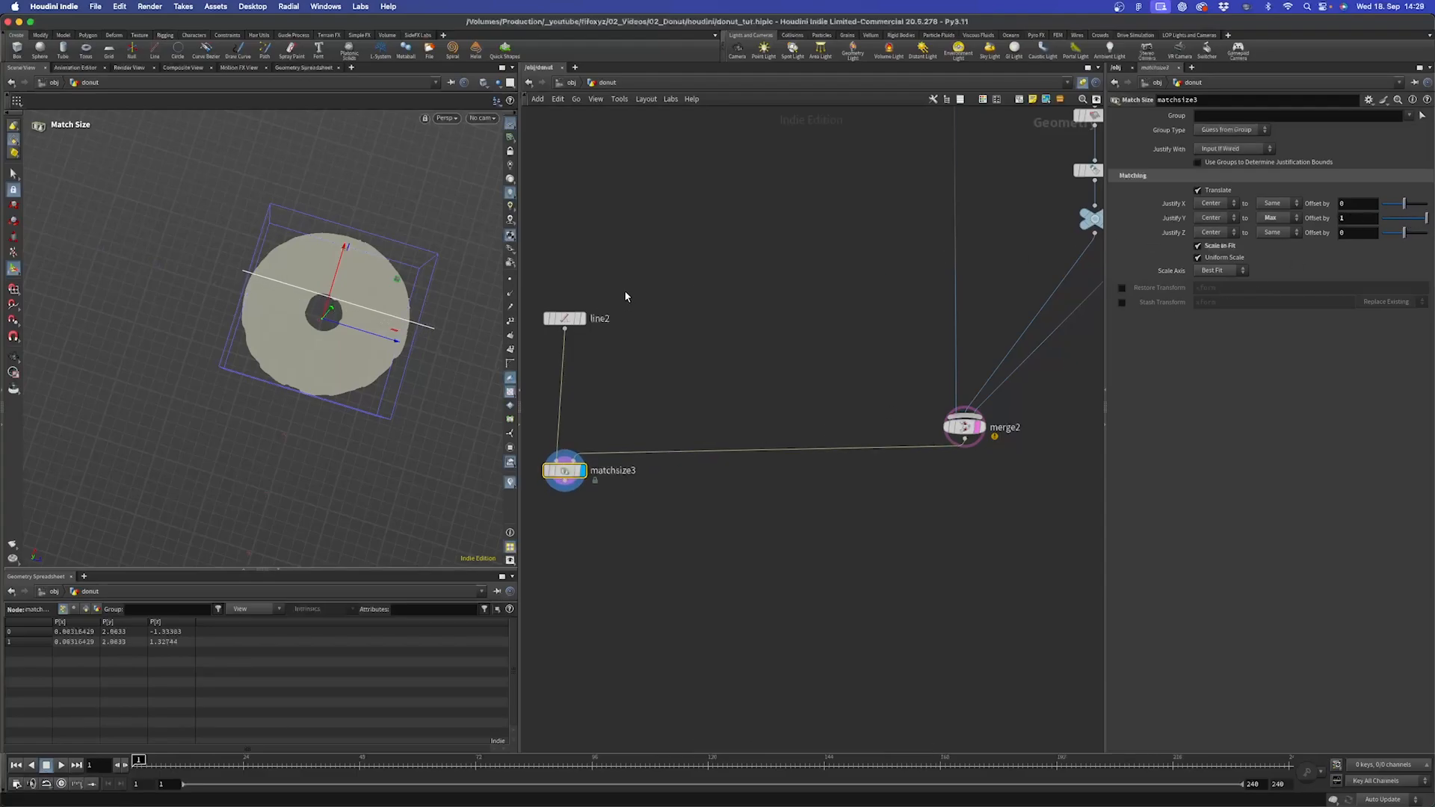
pyautogui.press('Escape')
pyautogui.moveTo(290, 351); pyautogui.dragTo(311, 235)
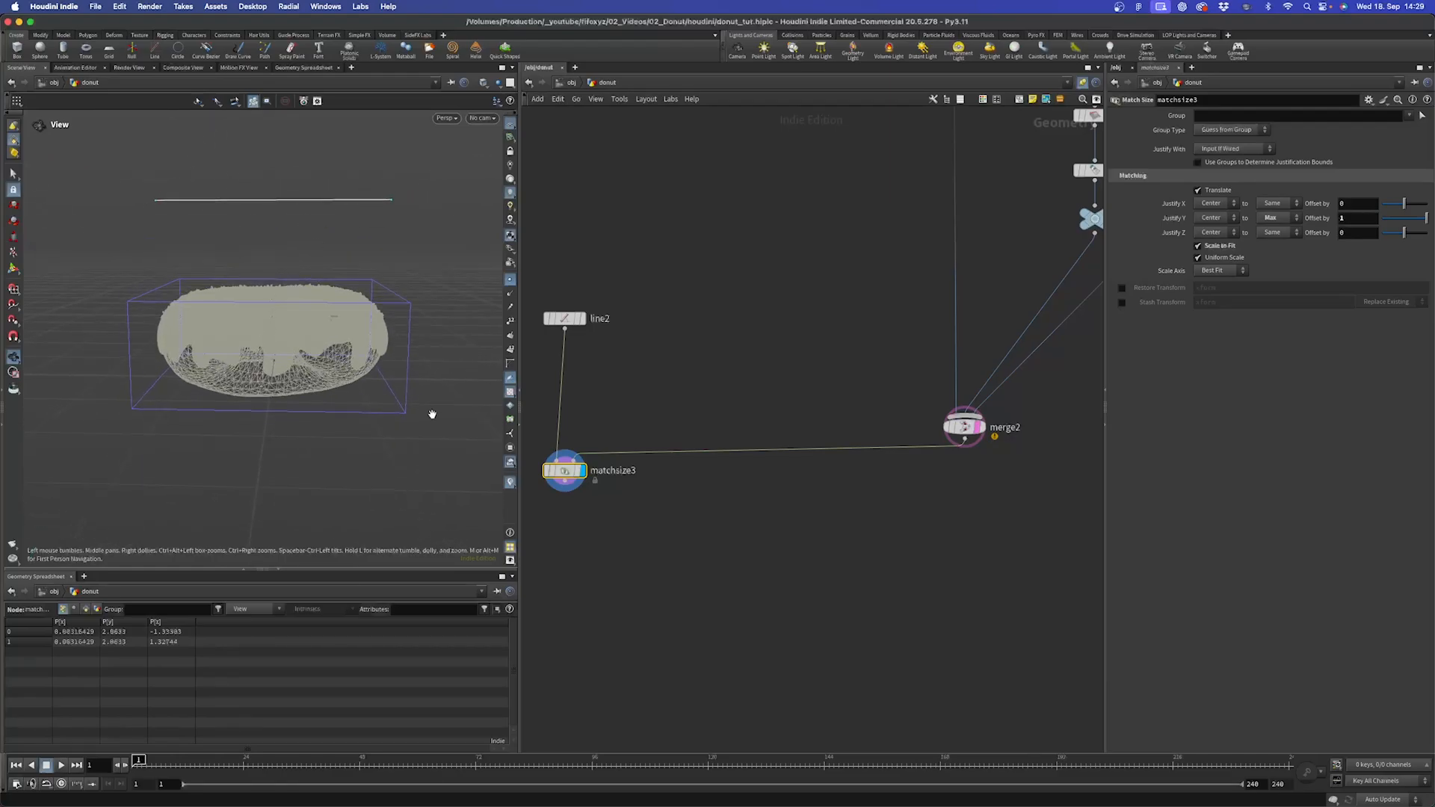
# - Add a Resample node and connect it below the Match Size node
pyautogui.press('Tab')
pyautogui.write('re')
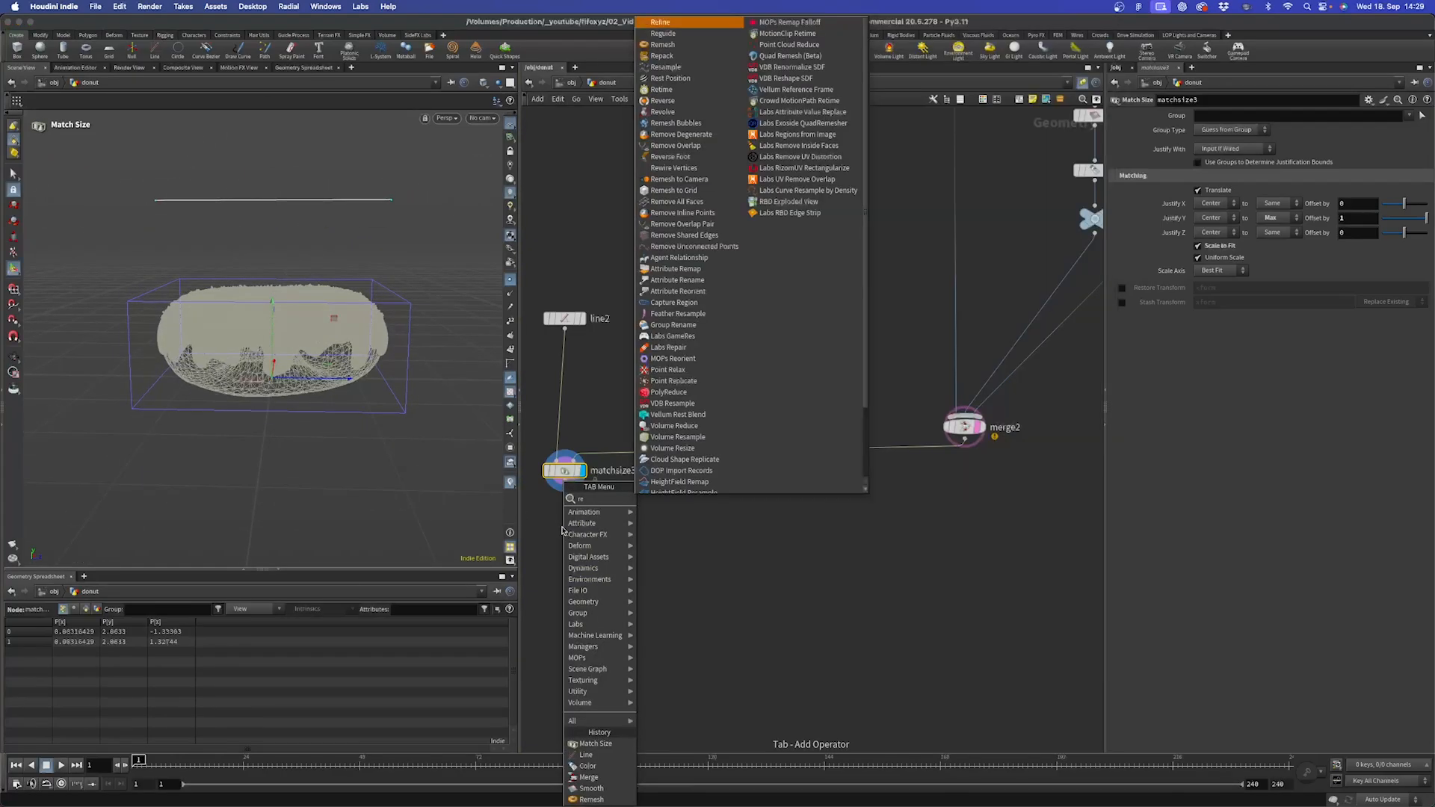
pyautogui.write('sam')
pyautogui.press('Return')
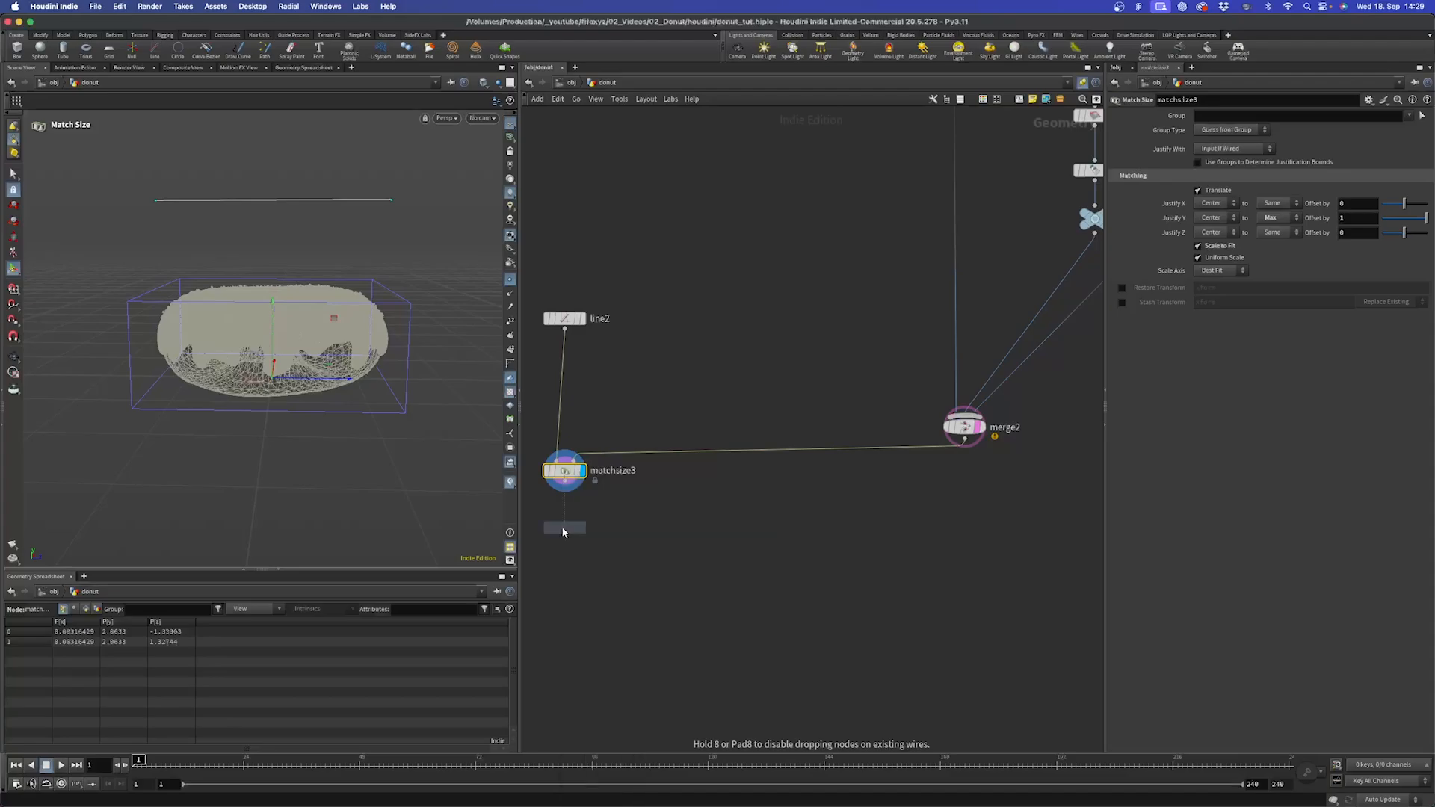
pyautogui.moveTo(565, 481); pyautogui.dragTo(565, 517)
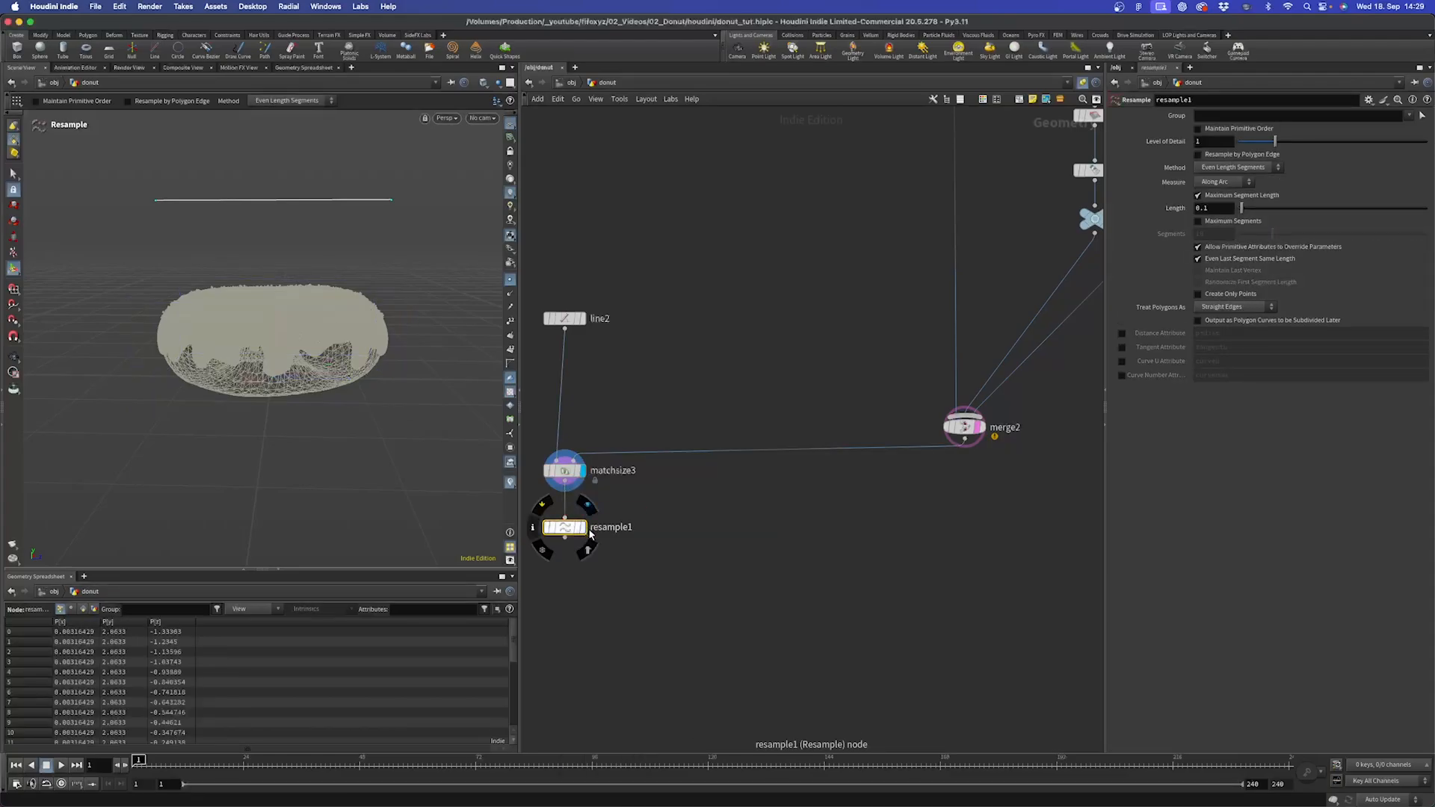
# - Display the result of resample1 and set its maximum segment length to 0.02
pyautogui.click(583, 527)
pyautogui.moveTo(624, 474); pyautogui.dragTo(730, 458, button='middle')
pyautogui.moveTo(361, 244); pyautogui.dragTo(166, 196)
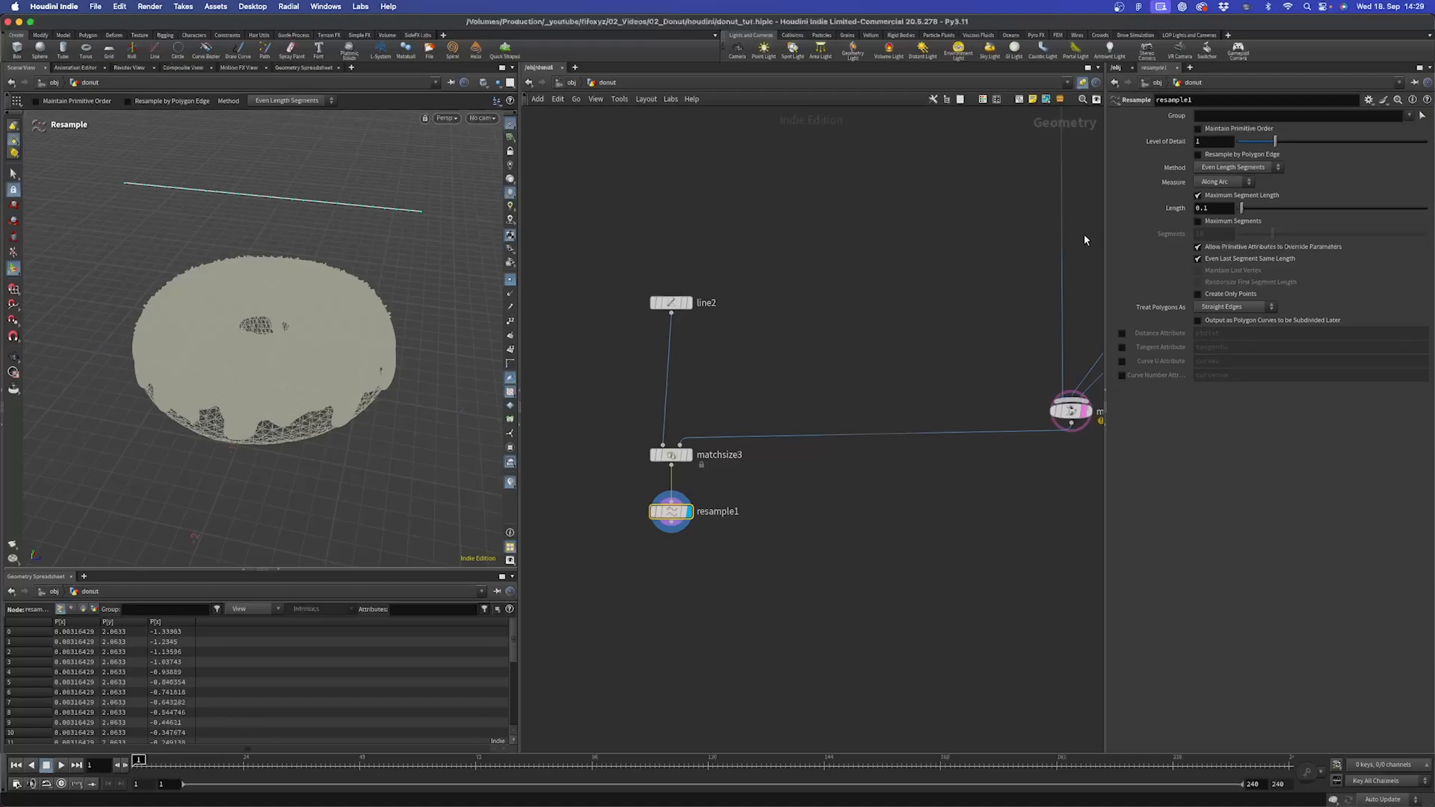
pyautogui.doubleClick(1224, 211)
pyautogui.press('Return')
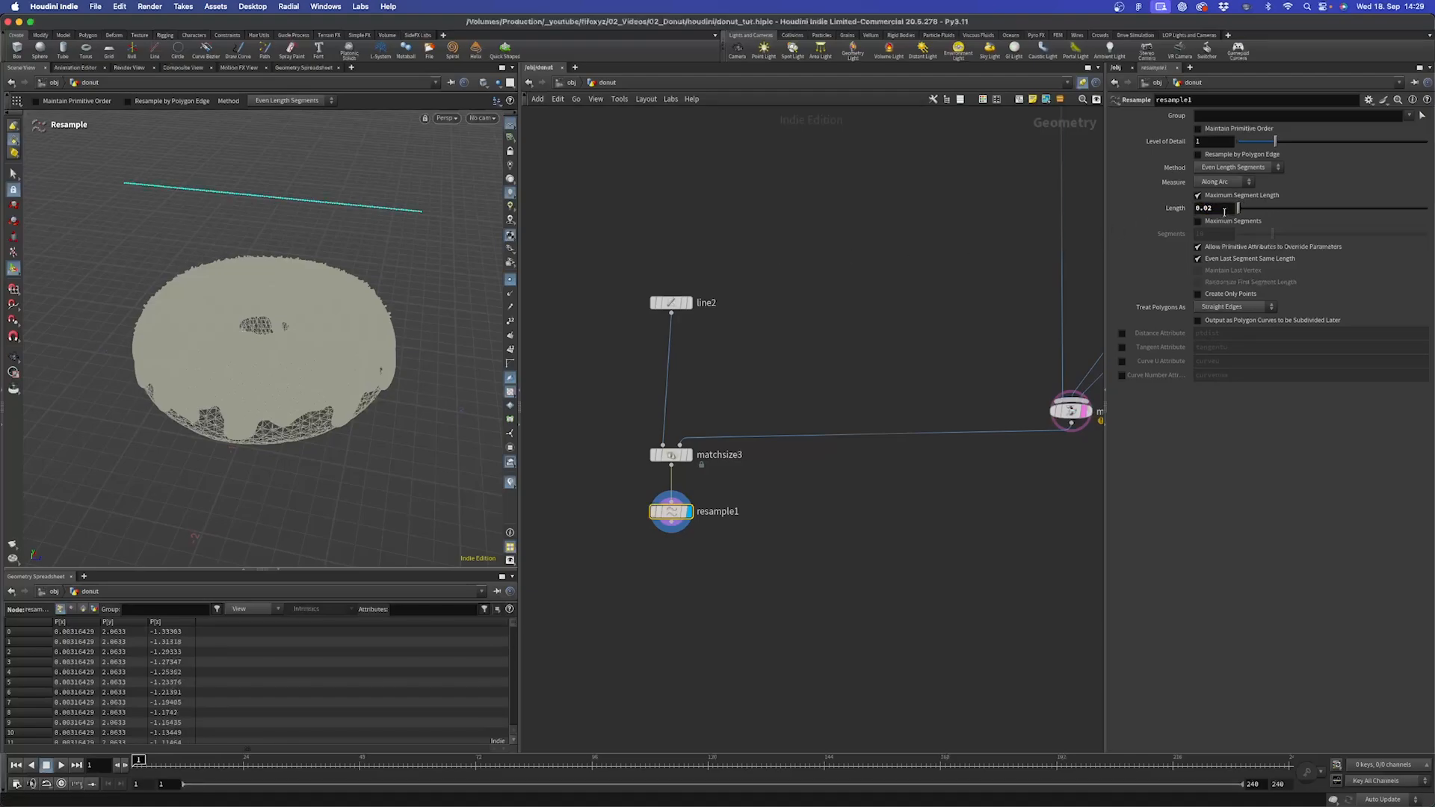
pyautogui.scroll(3, 227, 221)
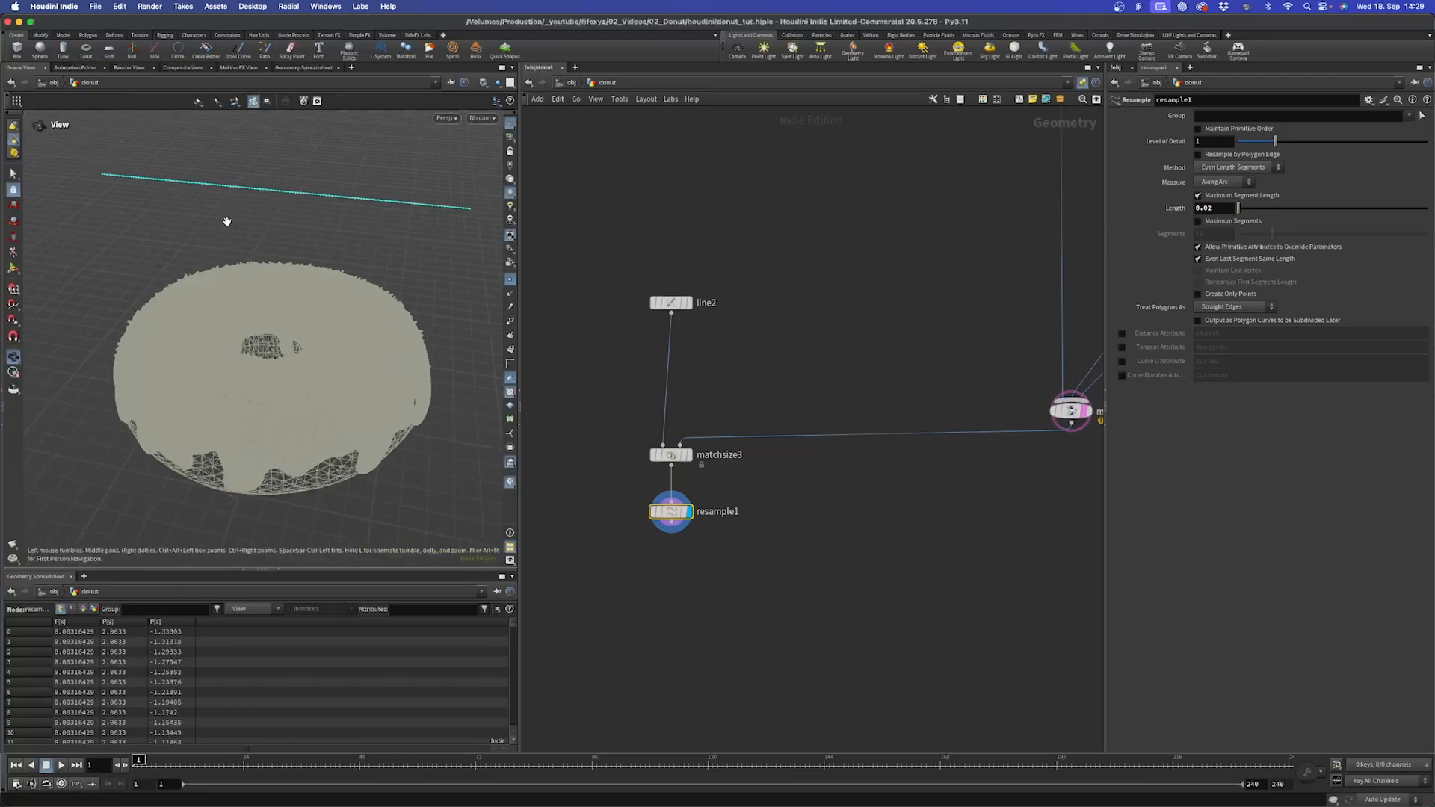
pyautogui.keyDown('alt'); pyautogui.moveTo(228, 222); pyautogui.dragTo(150, 231); pyautogui.keyUp('alt')
pyautogui.scroll(-3, 314, 270)
pyautogui.keyDown('alt'); pyautogui.moveTo(302, 273); pyautogui.dragTo(290, 330, button='middle'); pyautogui.keyUp('alt')
pyautogui.keyDown('alt'); pyautogui.moveTo(290, 330); pyautogui.dragTo(277, 354); pyautogui.keyUp('alt')
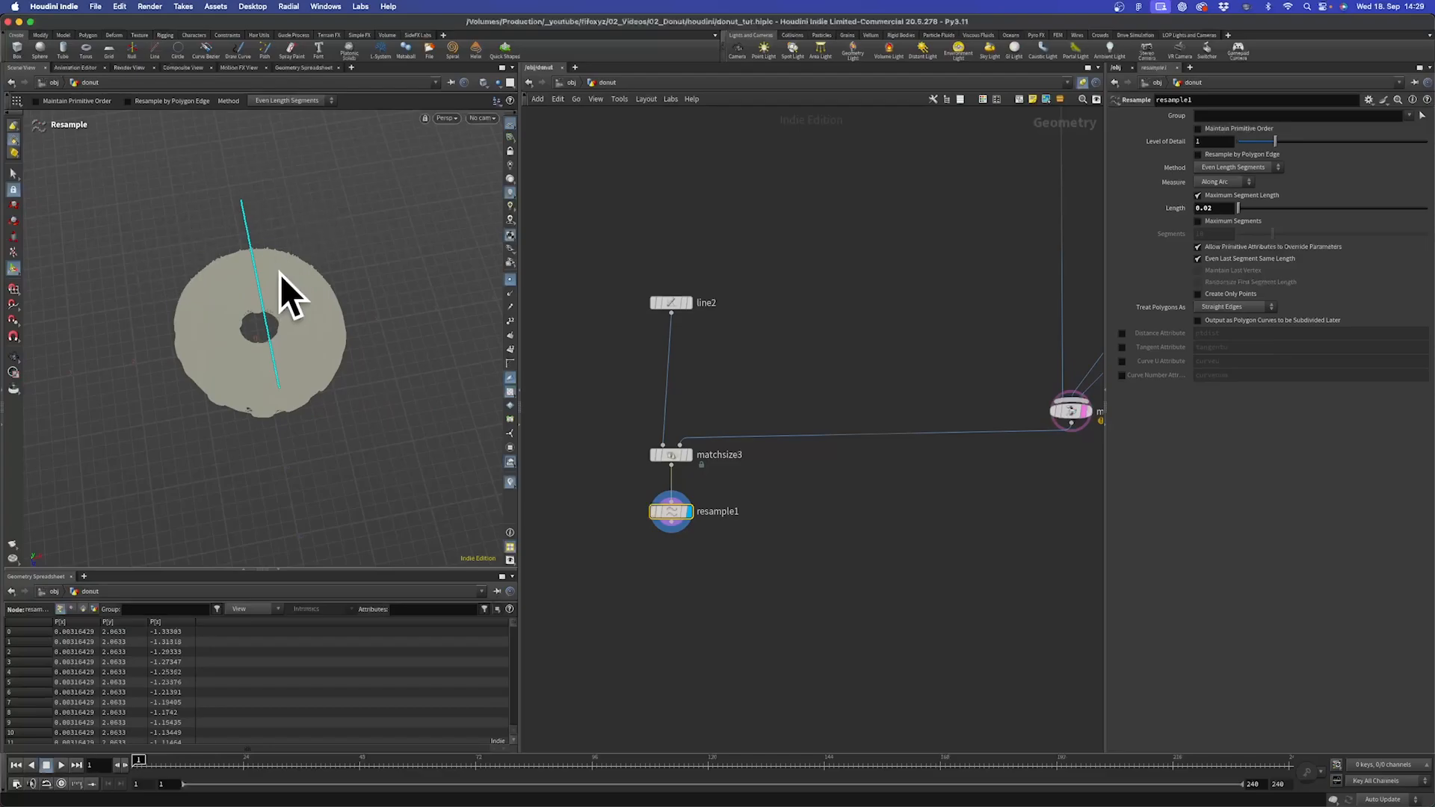
# - Add a Mountain (Attribute Noise) node below resample1, connect it and display its result
pyautogui.press('Tab')
pyautogui.press('Escape')
pyautogui.click(667, 580)
pyautogui.moveTo(667, 580); pyautogui.dragTo(666, 603)
pyautogui.moveTo(671, 523); pyautogui.dragTo(671, 594)
pyautogui.click(688, 602)
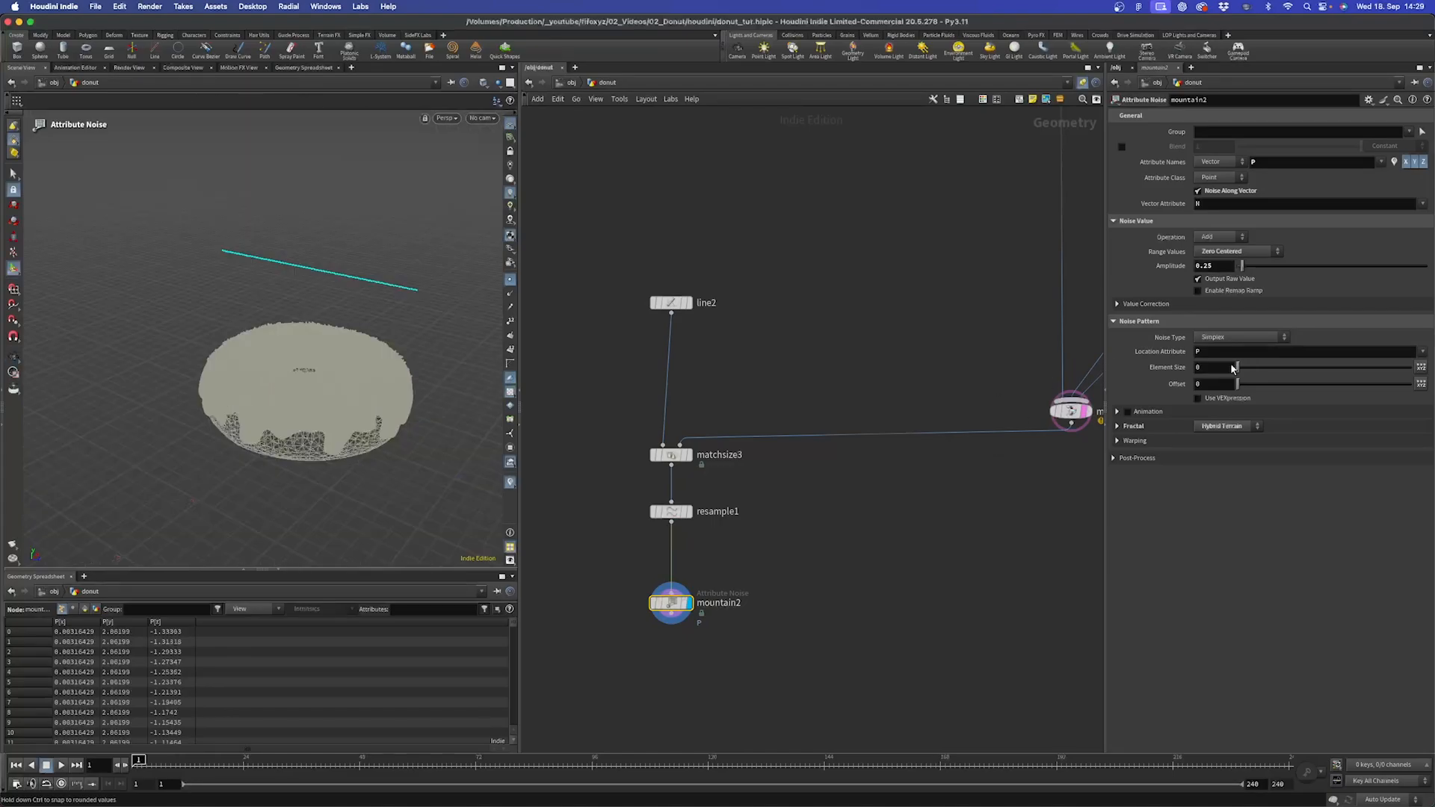
# - Set the noise on mountain2 to an element size of 0.1 and an amplitude of 2.85
pyautogui.moveTo(1234, 367); pyautogui.dragTo(1239, 370)
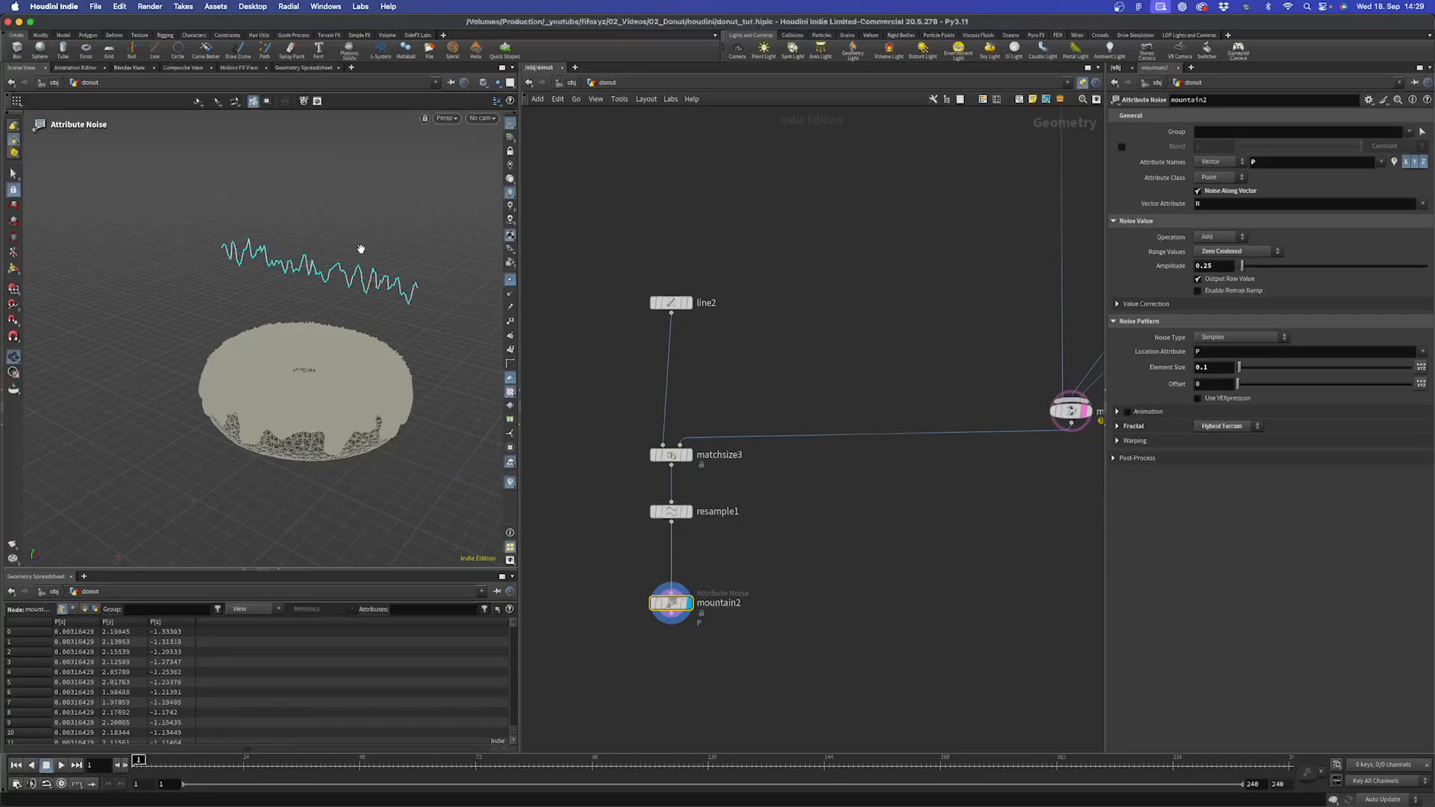
pyautogui.press('Escape')
pyautogui.moveTo(362, 246)
pyautogui.mouseDown()
pyautogui.moveTo(384, 193)
pyautogui.moveTo(374, 266)
pyautogui.moveTo(323, 314)
pyautogui.moveTo(384, 240)
pyautogui.mouseUp()
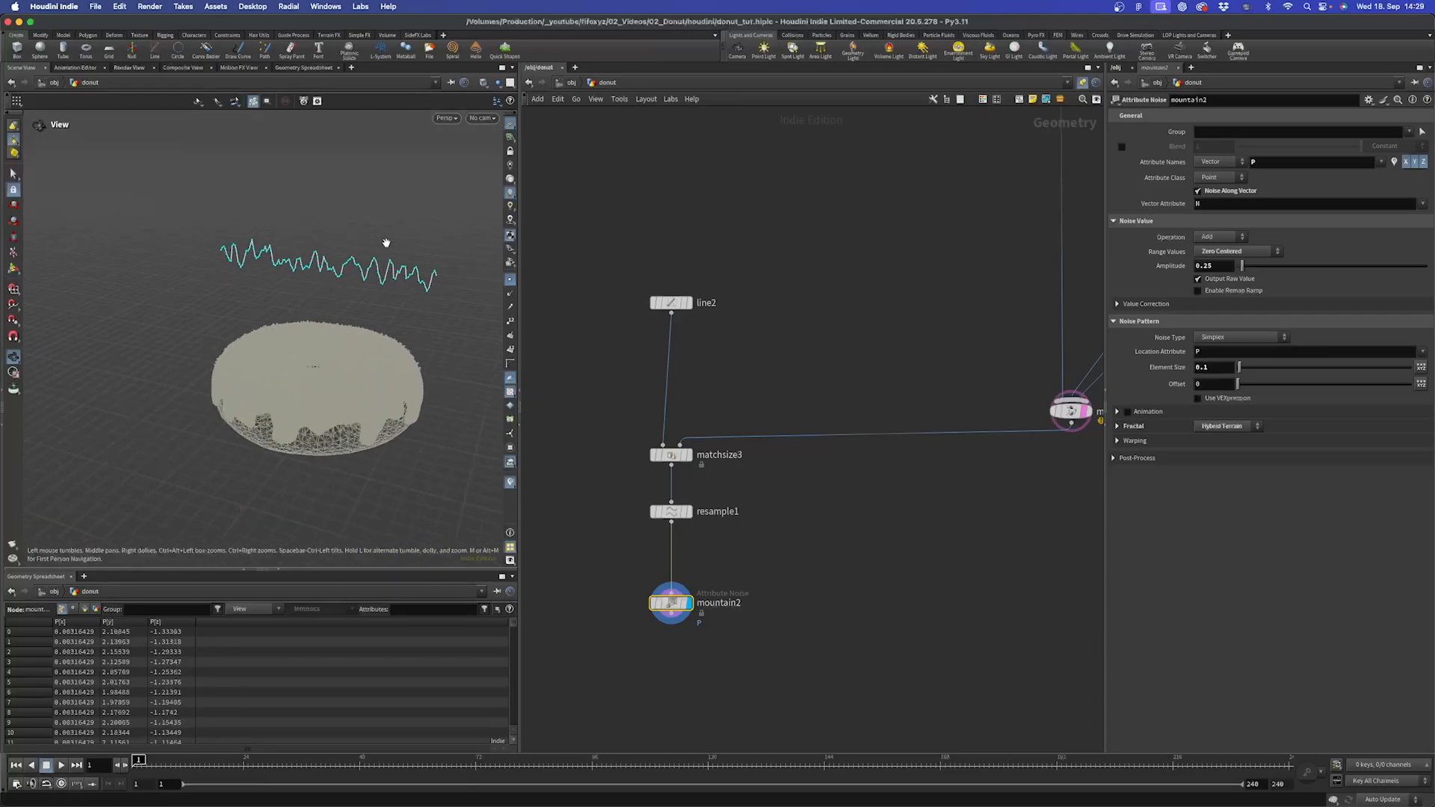
pyautogui.press('Return')
pyautogui.moveTo(1243, 266); pyautogui.dragTo(1290, 266)
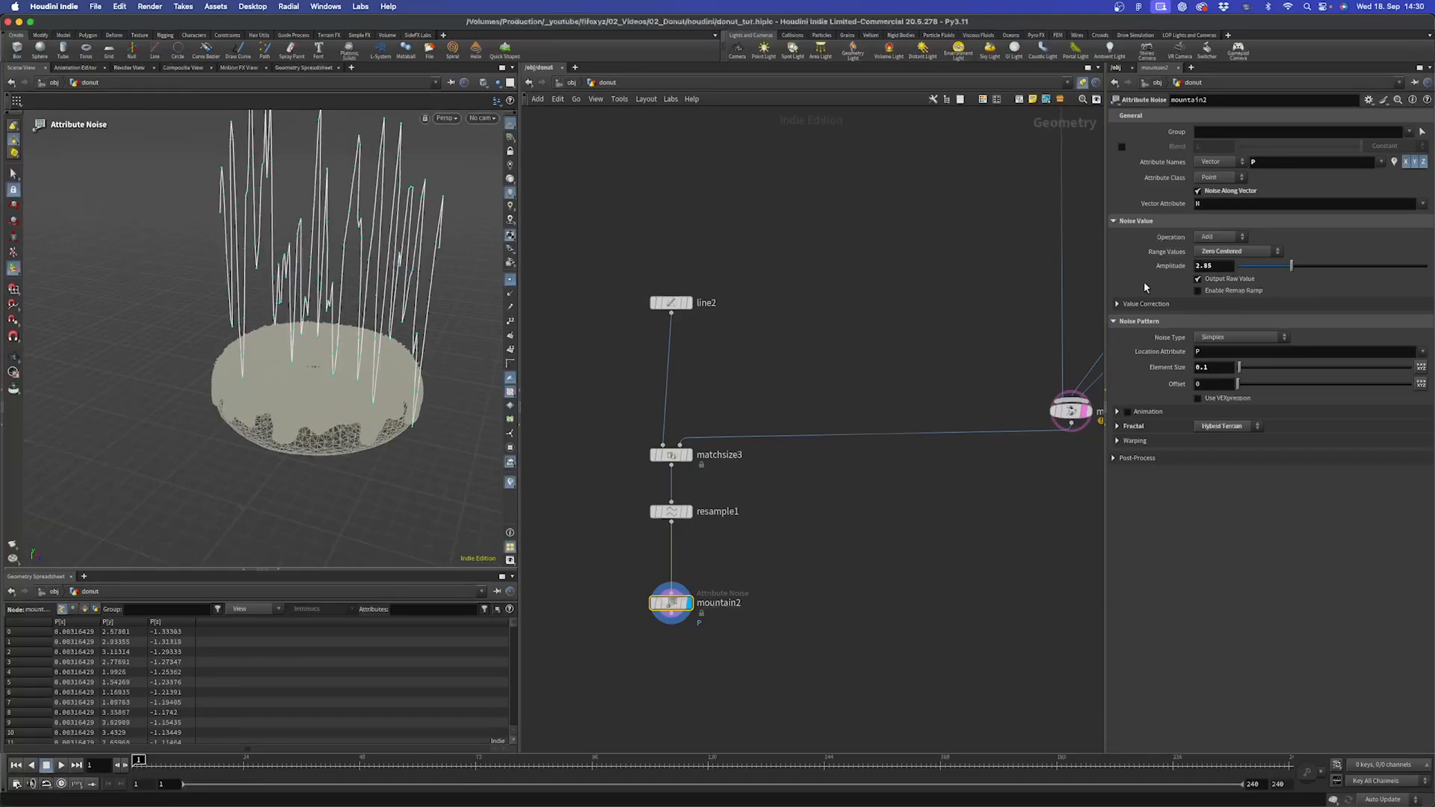
pyautogui.press('Escape')
pyautogui.moveTo(320, 263); pyautogui.dragTo(388, 417)
# - Add a Transform node below mountain2, connect it and display its result
pyautogui.press('Tab')
pyautogui.write('trans')
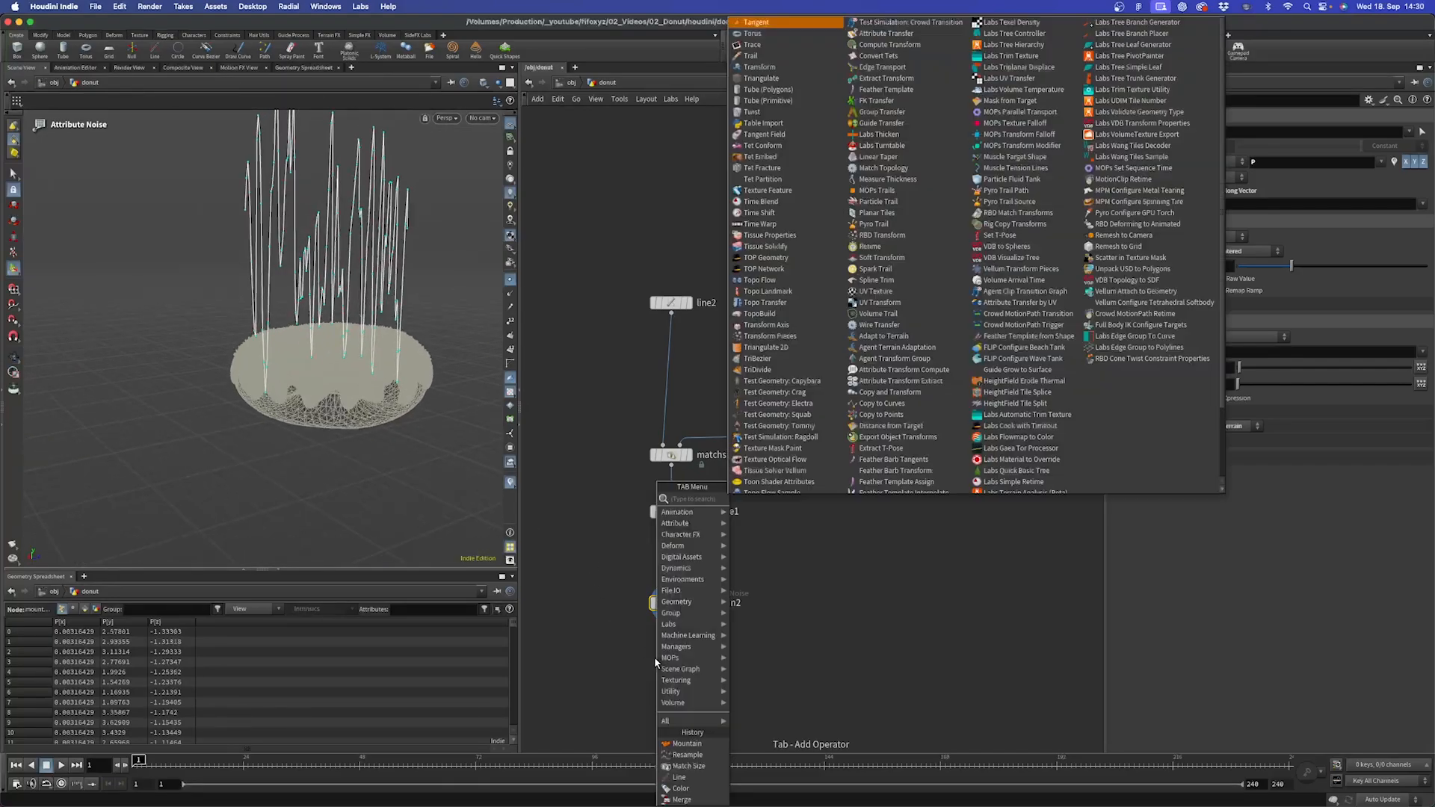
pyautogui.press('Return')
pyautogui.click(670, 672)
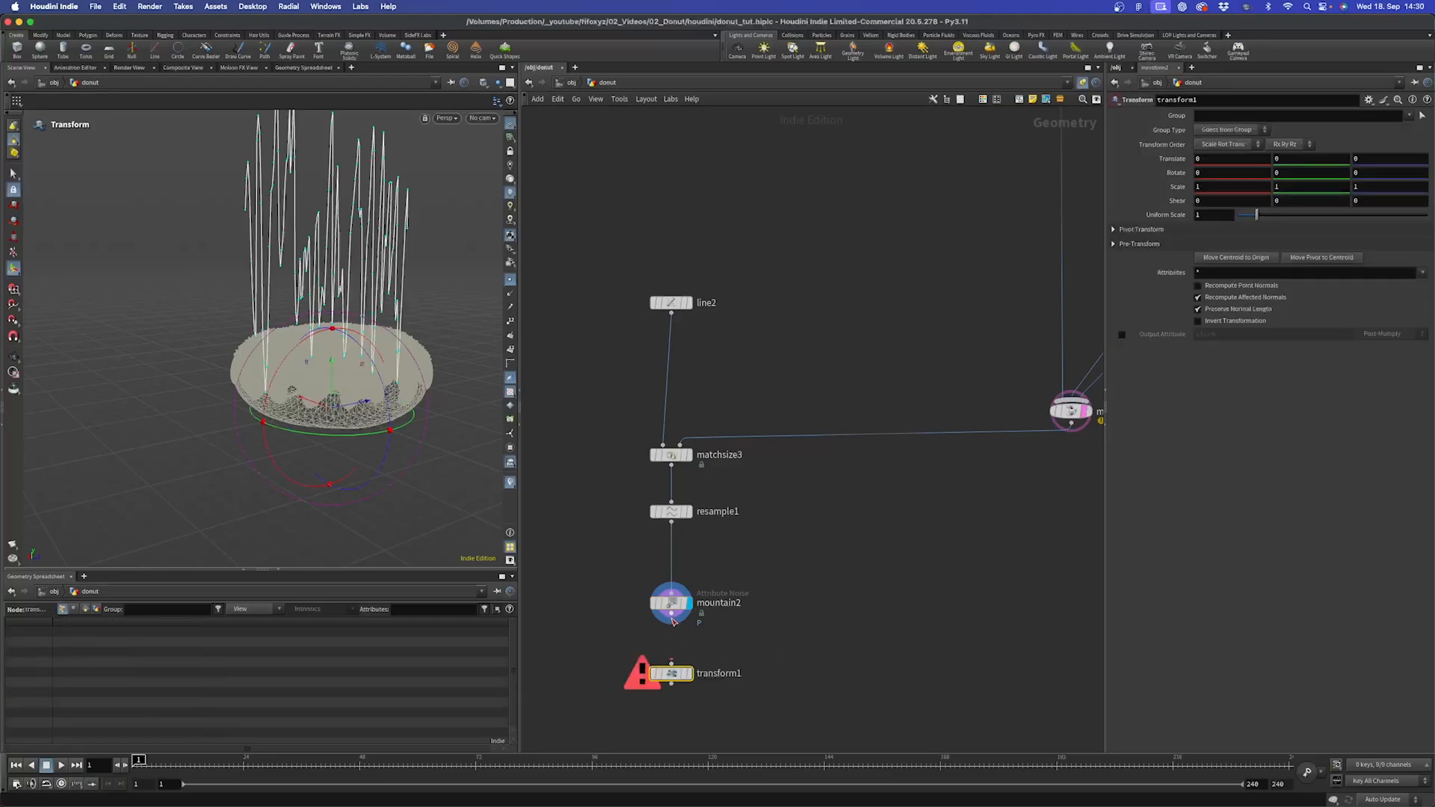
pyautogui.click(690, 674)
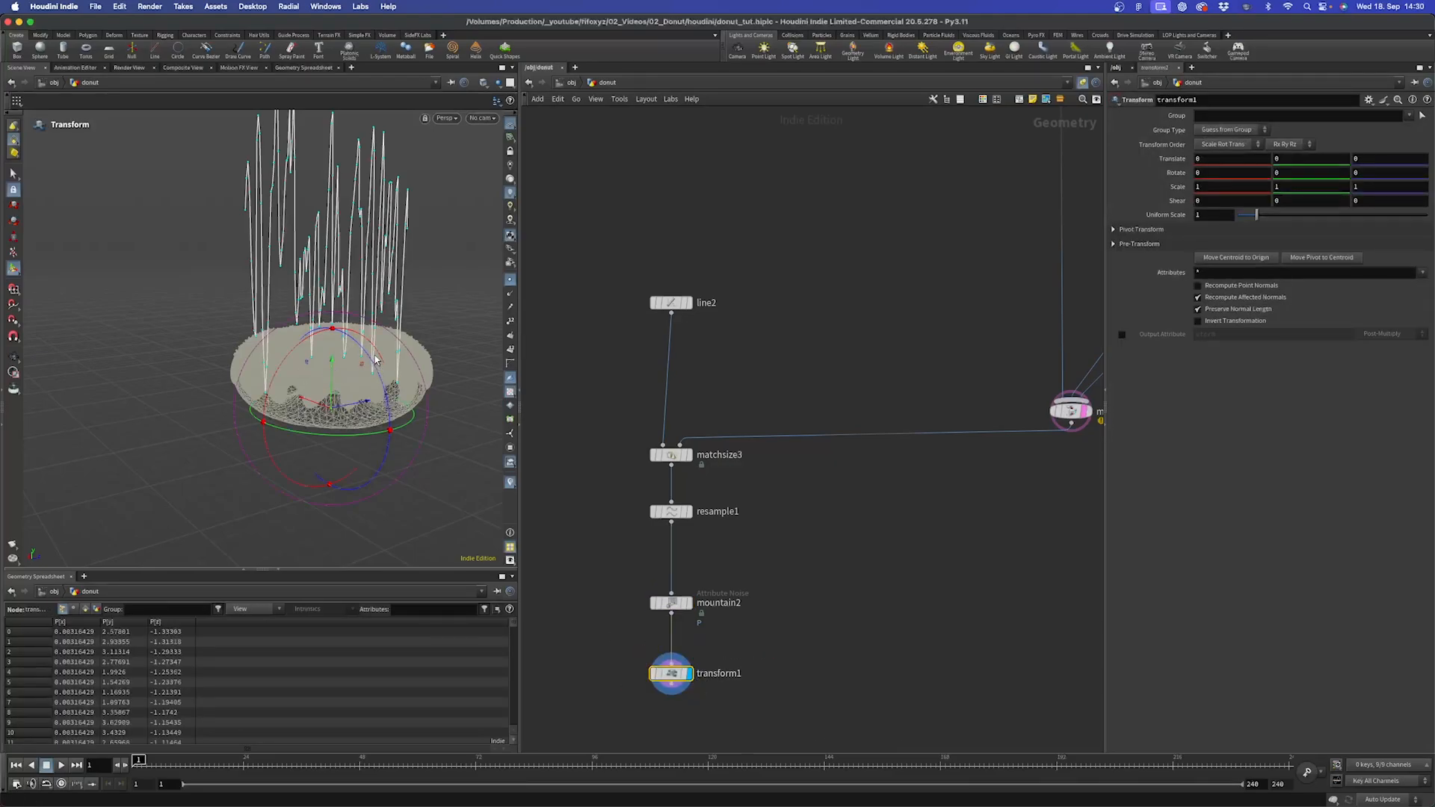
# - Try rotating the noisy line about Z with the Transform node, then remove that node
pyautogui.moveTo(376, 360); pyautogui.dragTo(187, 289)
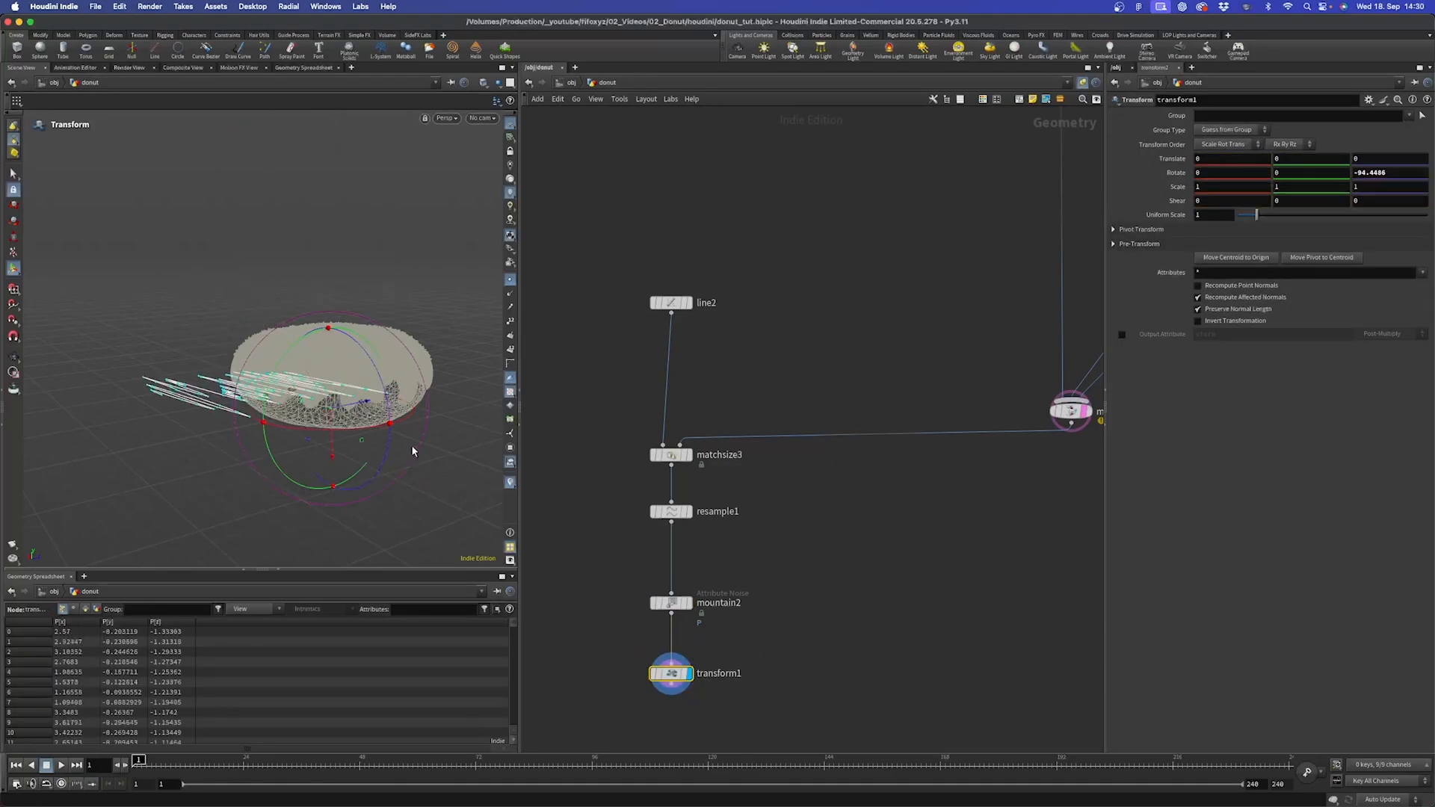
pyautogui.hotkey('ctrl', 'z')
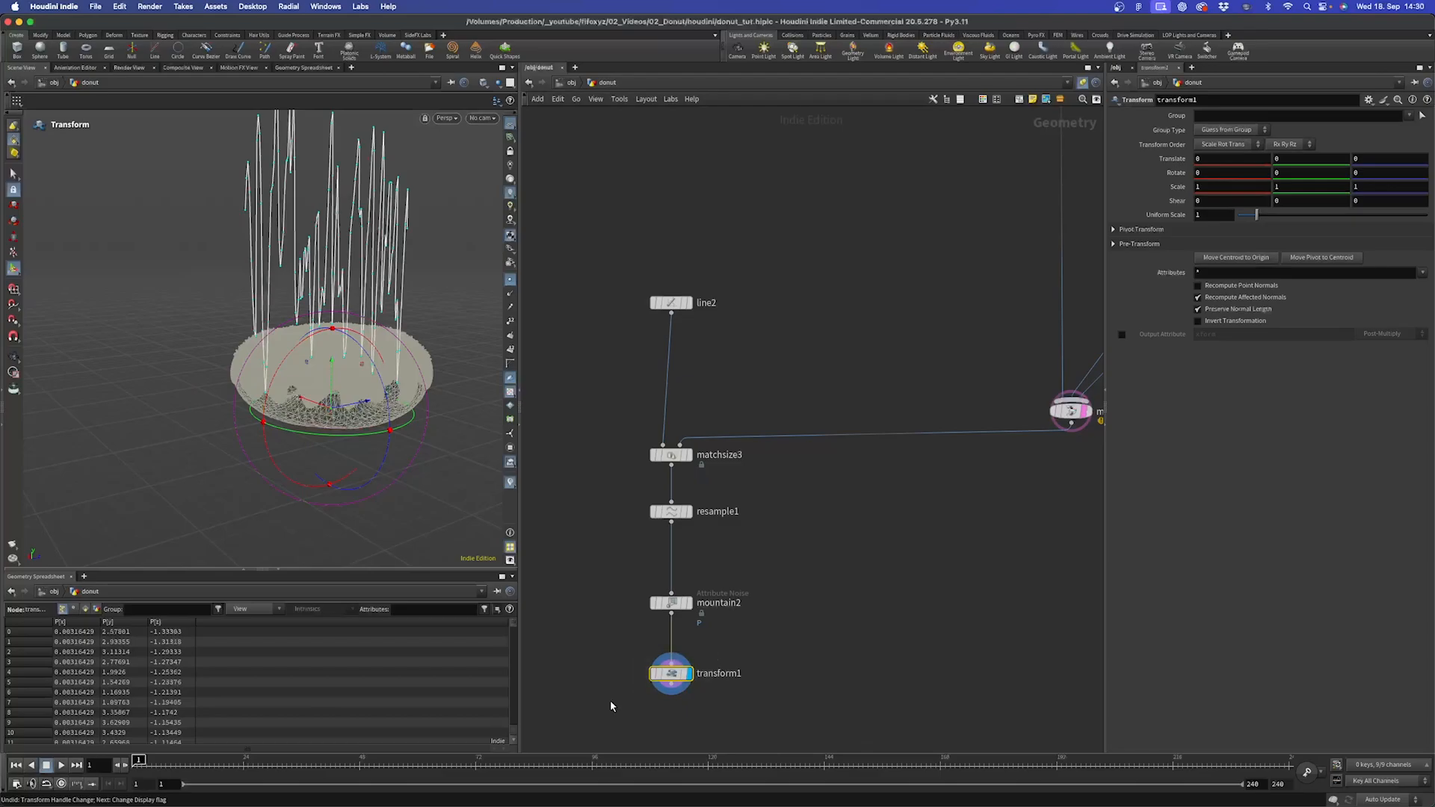
pyautogui.press('Delete')
pyautogui.moveTo(621, 686); pyautogui.dragTo(716, 581)
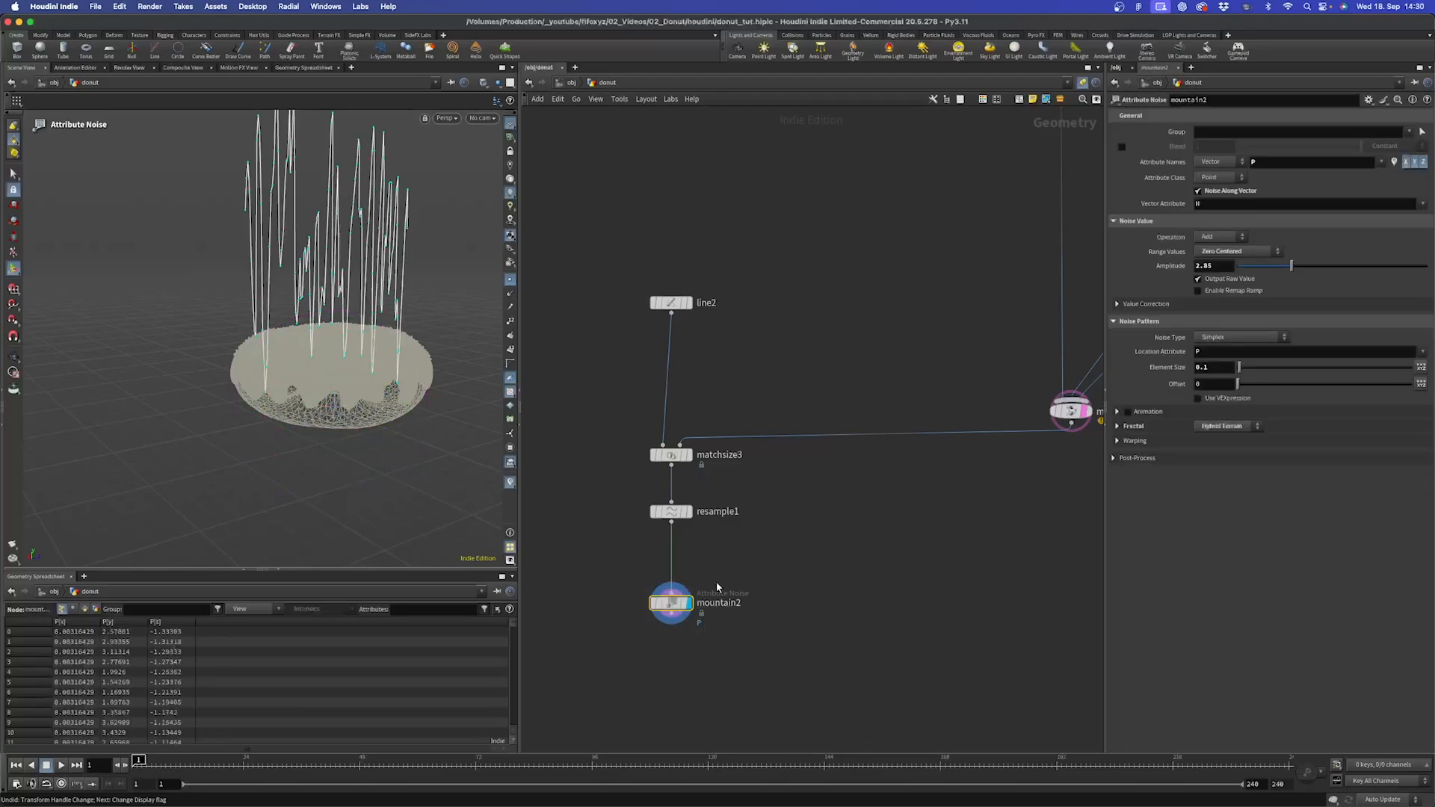
# - Display line2 on its own to examine the original line's orientation relative to the donut
pyautogui.moveTo(617, 251); pyautogui.dragTo(676, 314)
pyautogui.click(692, 315)
pyautogui.keyDown('alt'); pyautogui.moveTo(317, 432); pyautogui.dragTo(187, 482); pyautogui.keyUp('alt')
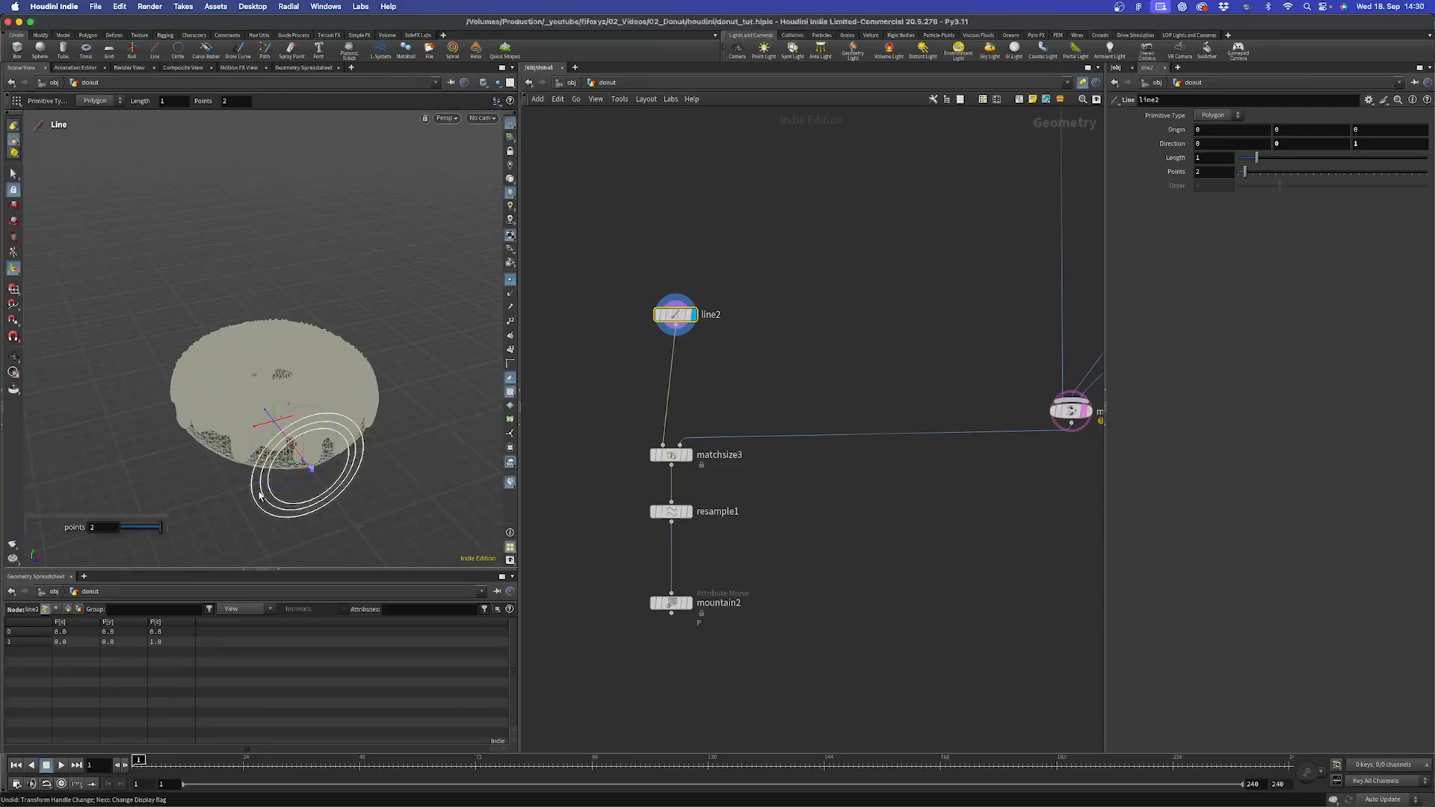
# - Make room above mountain2 and insert a Point Wrangle node between resample1 and mountain2
pyautogui.moveTo(675, 604)
pyautogui.mouseDown()
pyautogui.moveTo(676, 563)
pyautogui.moveTo(666, 622)
pyautogui.mouseUp()
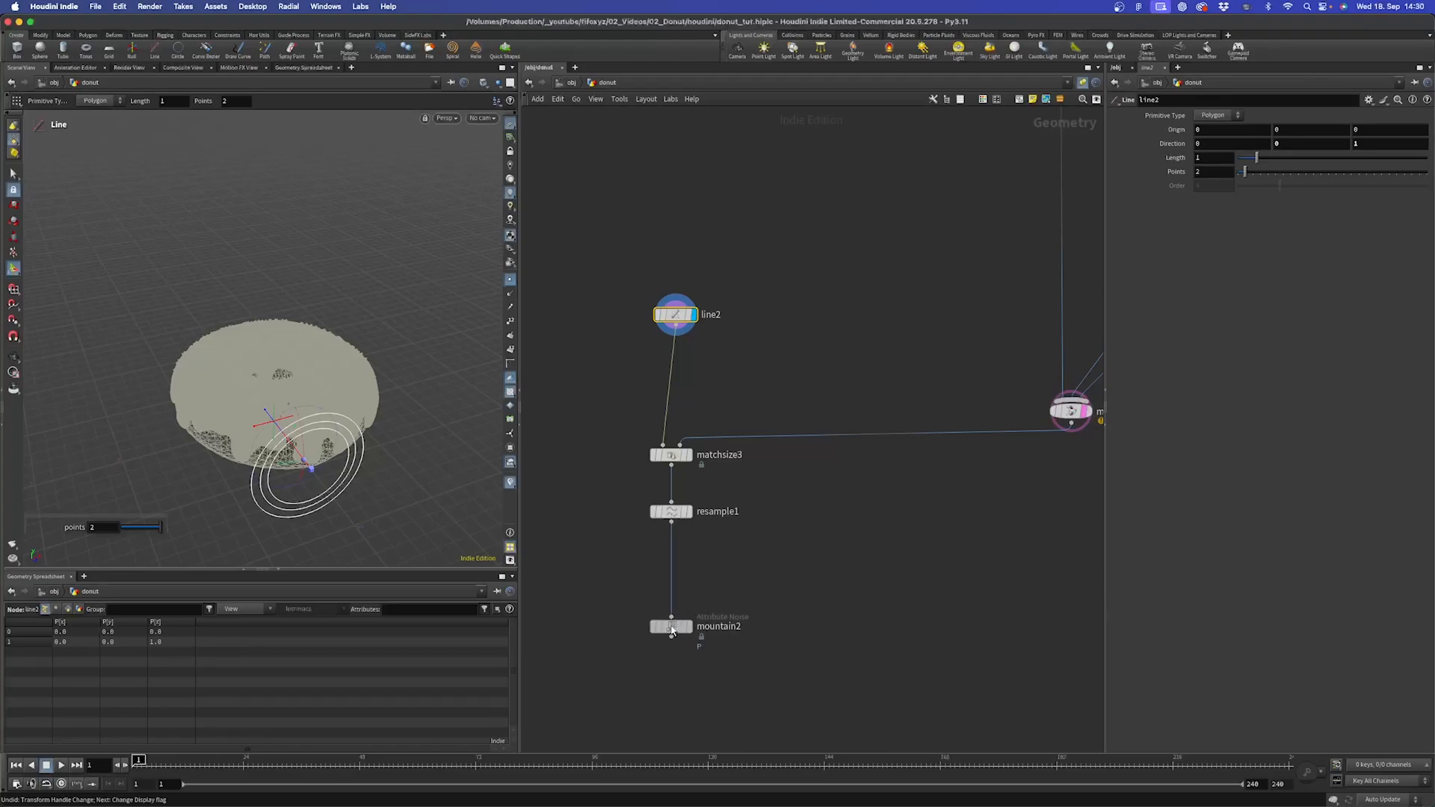
pyautogui.press('Tab')
pyautogui.write('point')
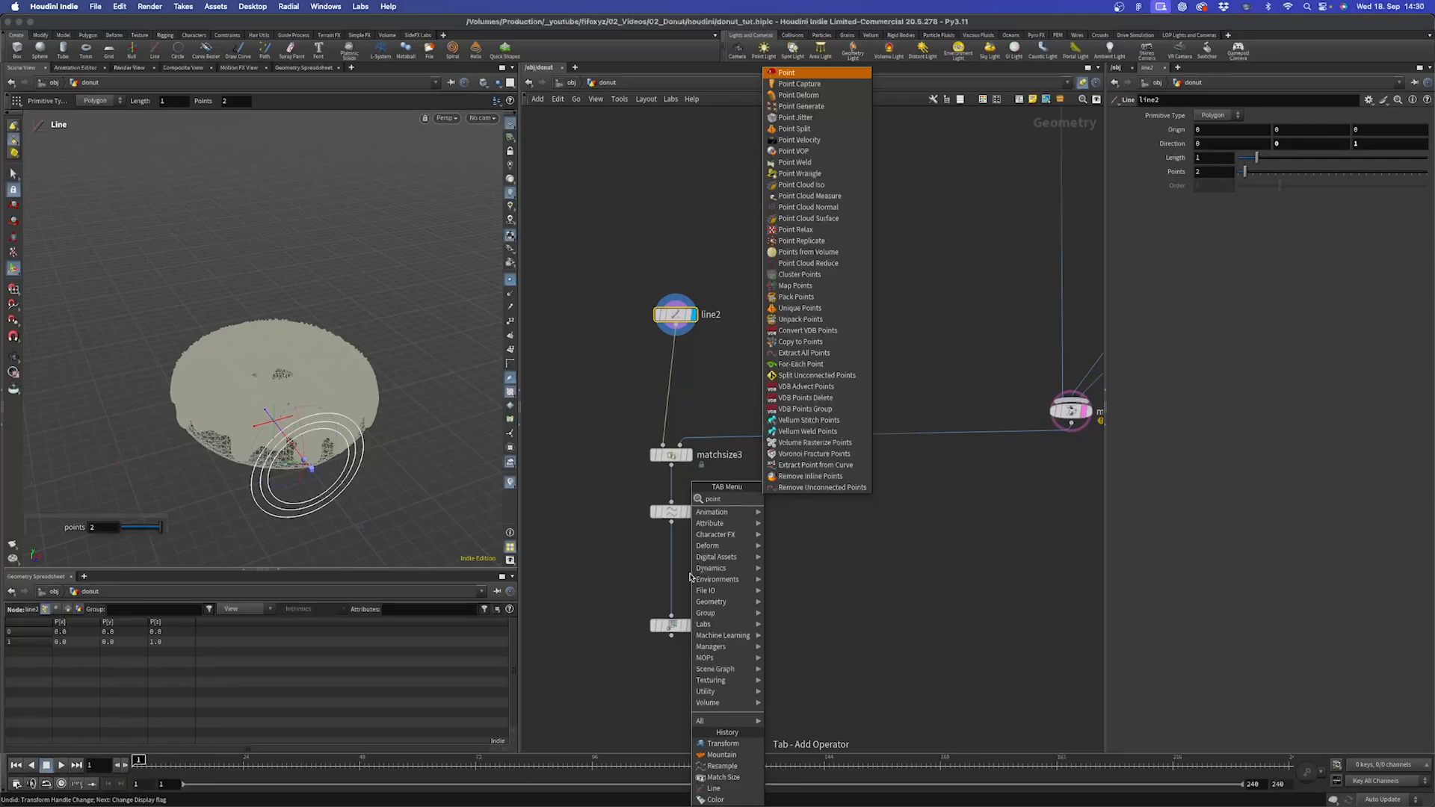
pyautogui.press('BackSpace')
pyautogui.press('BackSpace')
pyautogui.press('BackSpace')
pyautogui.press('BackSpace')
pyautogui.press('BackSpace')
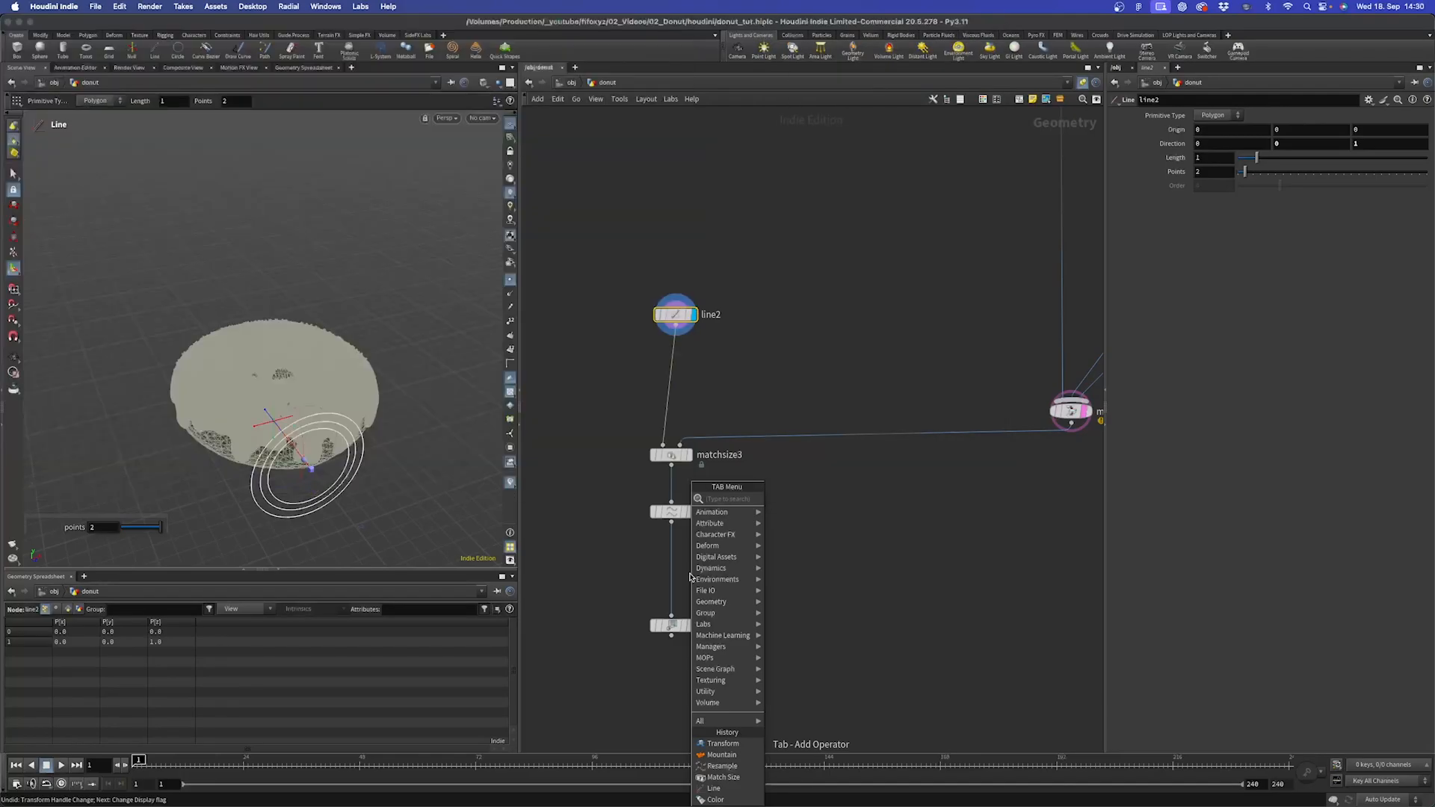
pyautogui.write('pointj')
pyautogui.press('Escape')
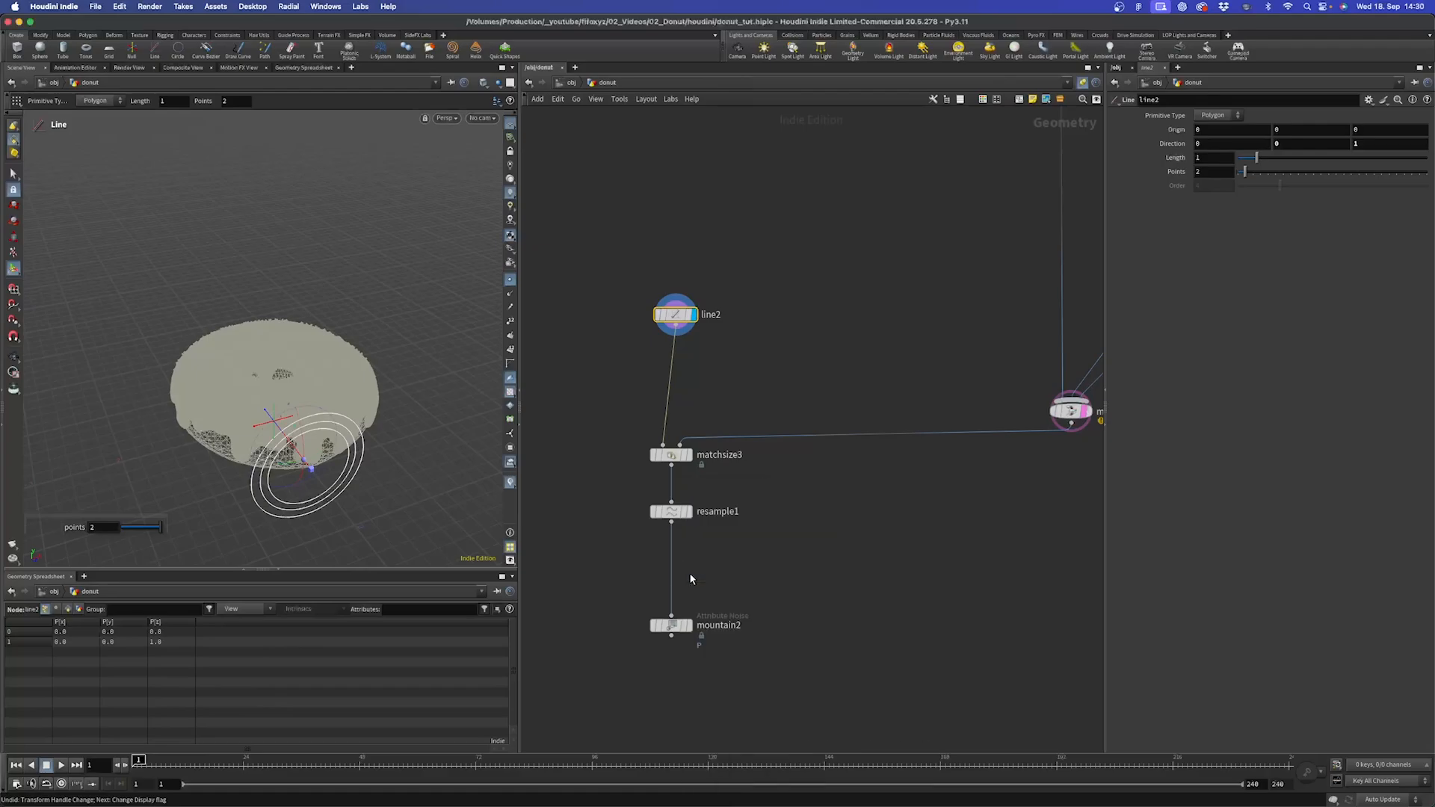
pyautogui.click(675, 570)
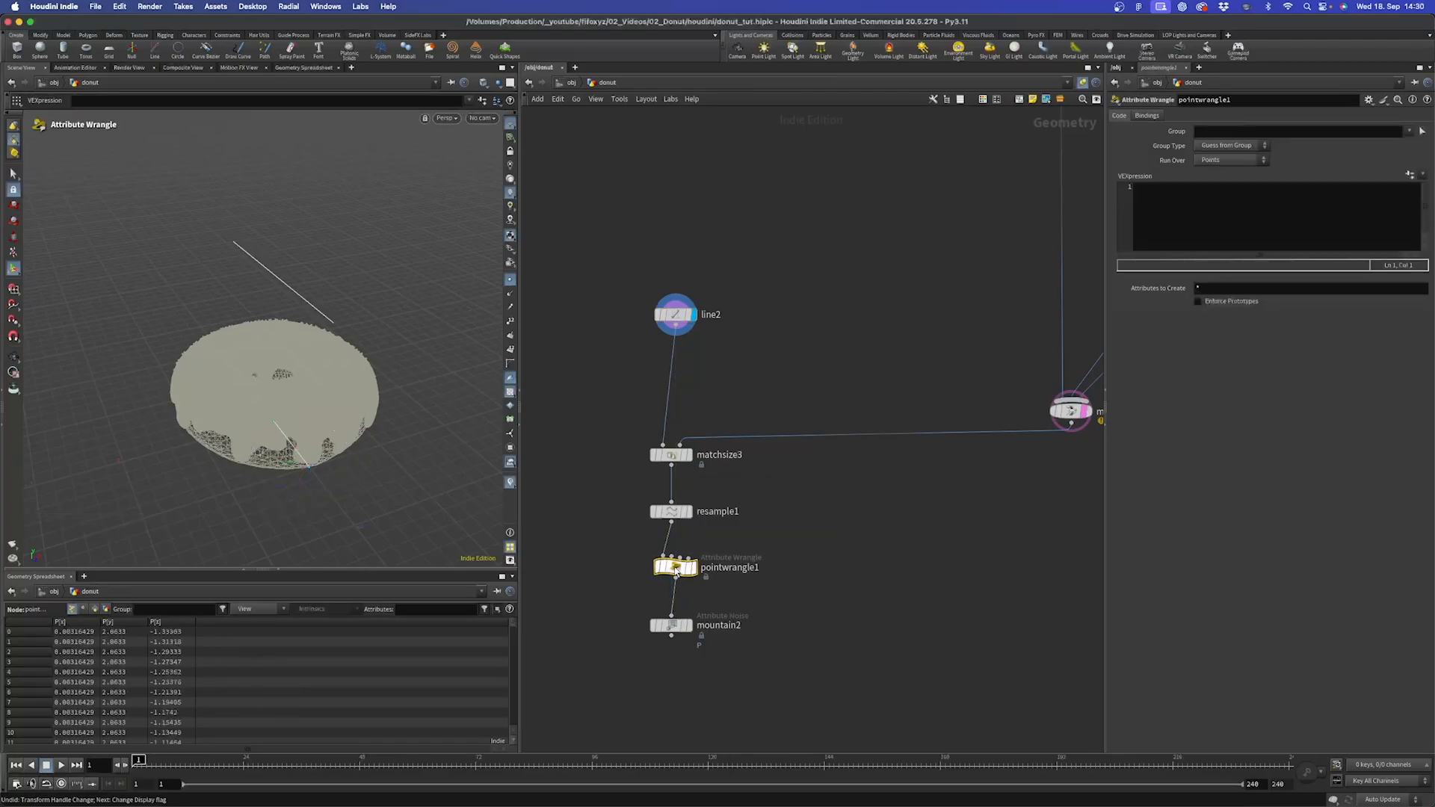
pyautogui.moveTo(675, 569); pyautogui.dragTo(666, 568)
# - Rename the Point Wrangle node to create_N and display its result
pyautogui.doubleClick(730, 569)
pyautogui.write('c')
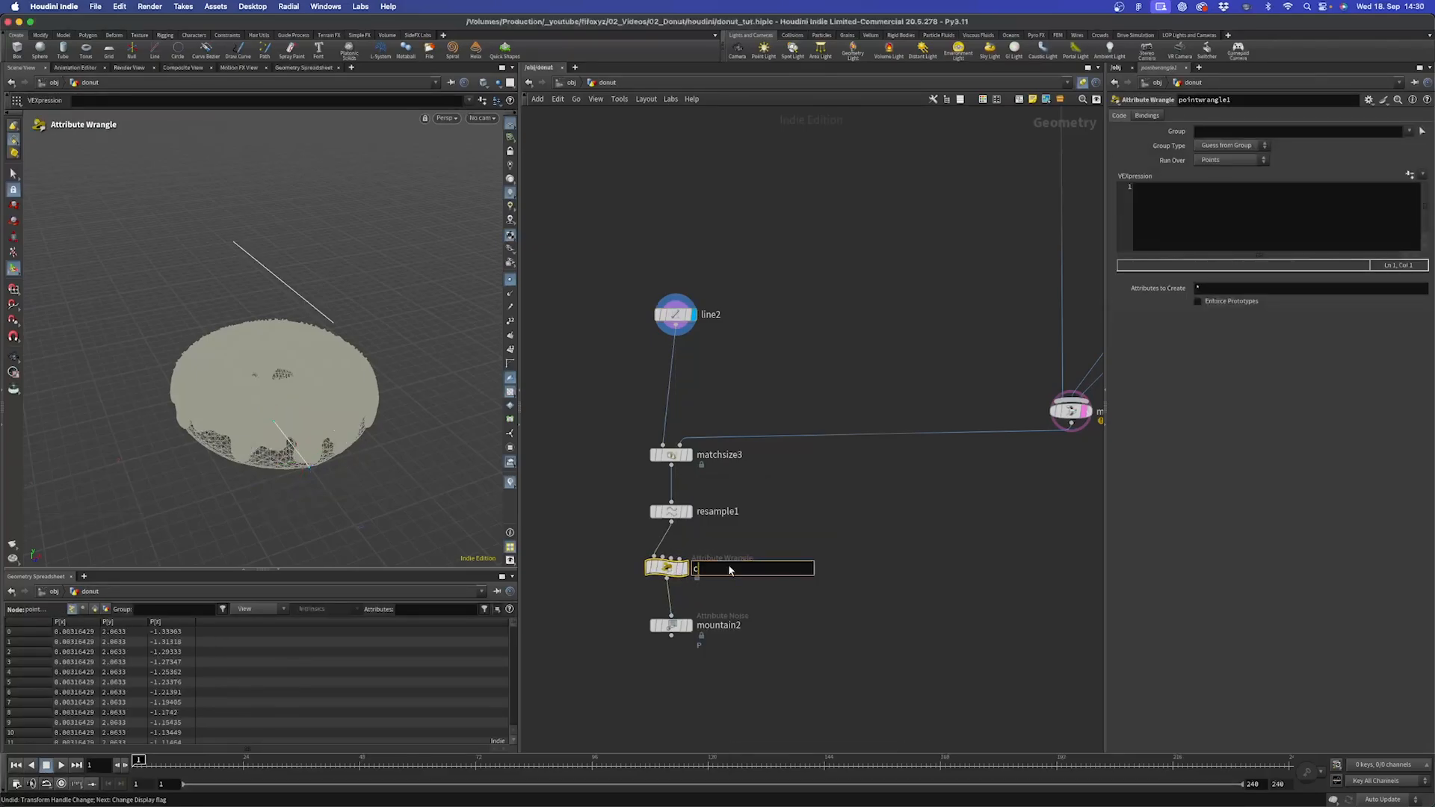
pyautogui.write('reate_N')
pyautogui.press('Return')
pyautogui.click(688, 566)
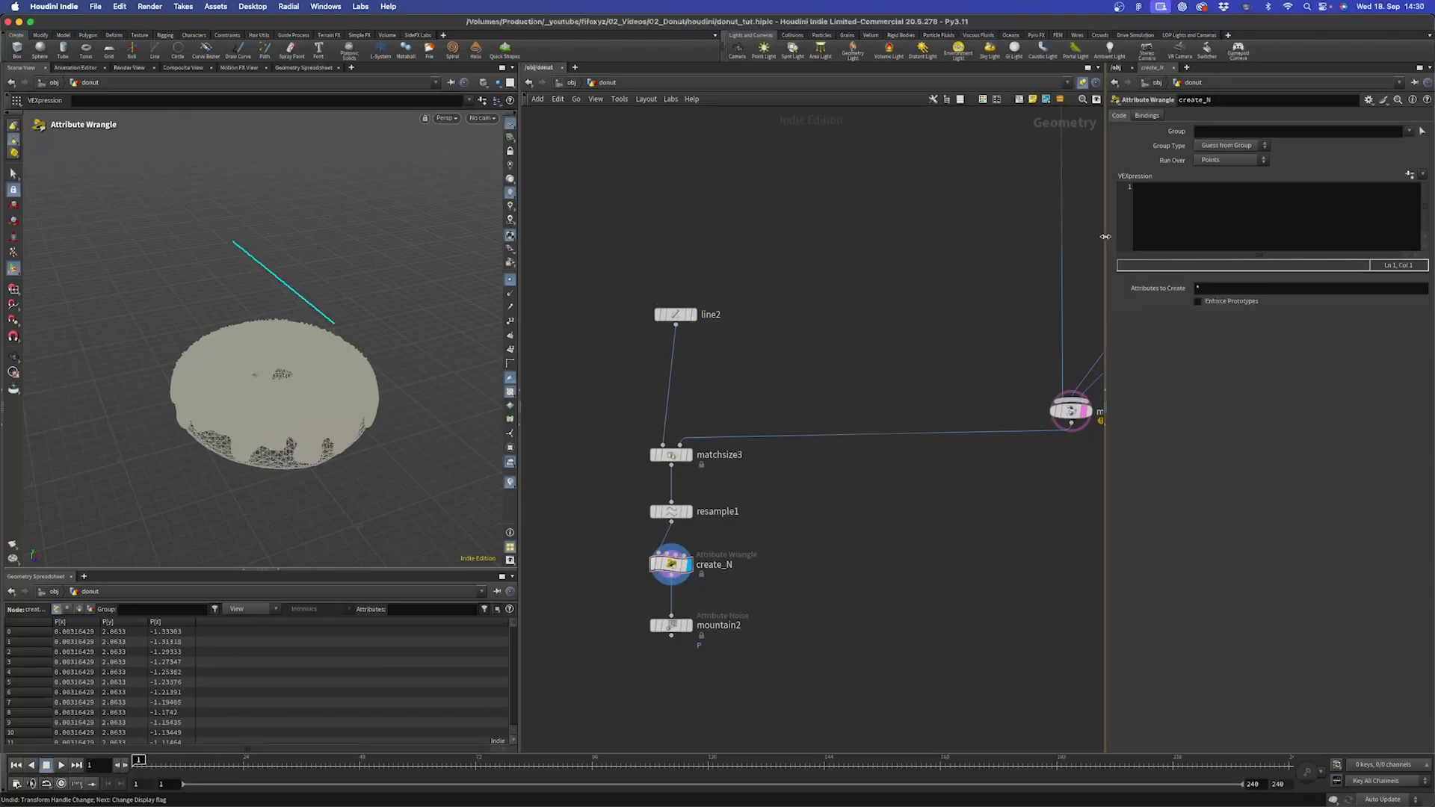
# - Write the VEX expression v@N = {1,0,0}; in the create_N wrangle
pyautogui.moveTo(1105, 236); pyautogui.dragTo(910, 236)
pyautogui.click(983, 225)
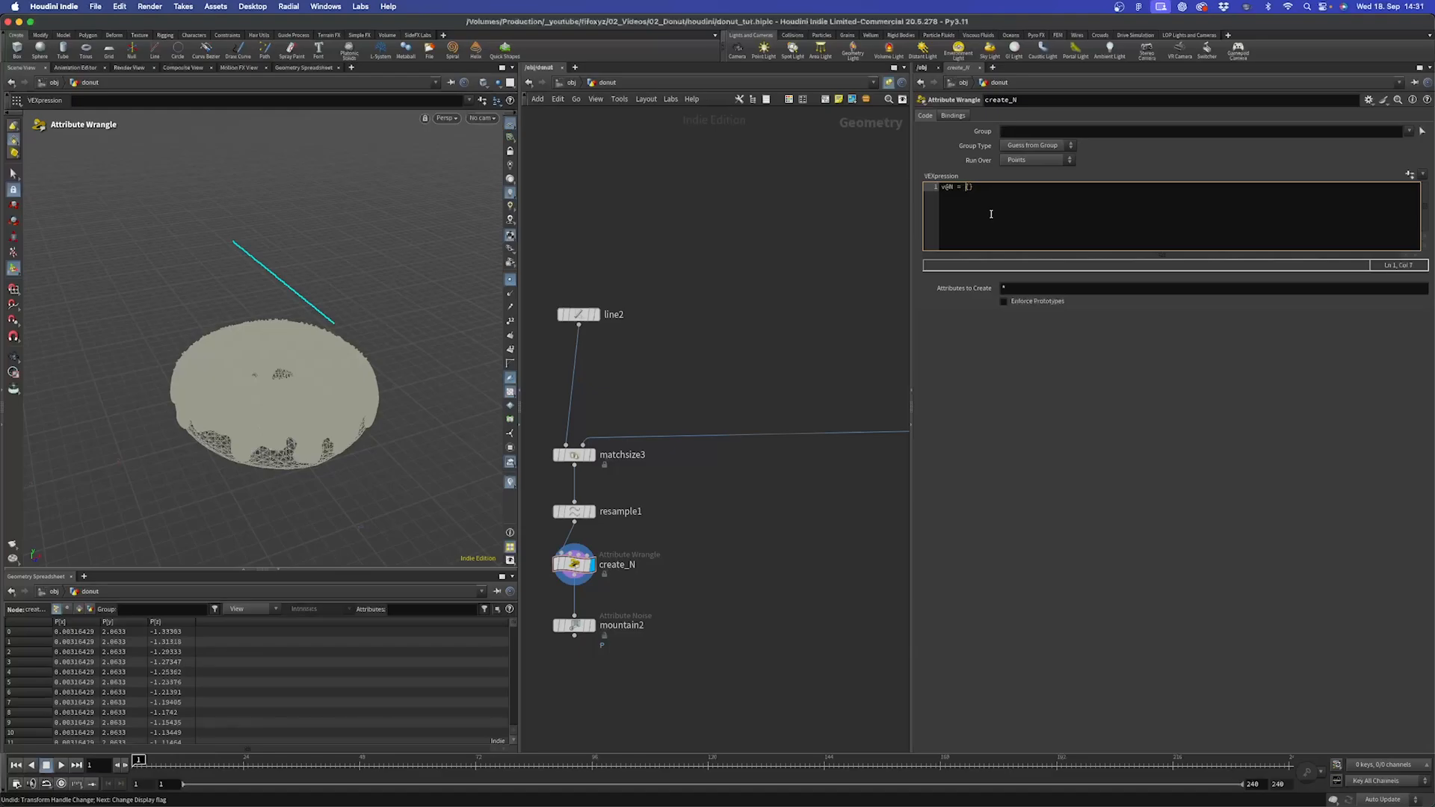
pyautogui.write(';')
pyautogui.press('Left')
pyautogui.press('Left')
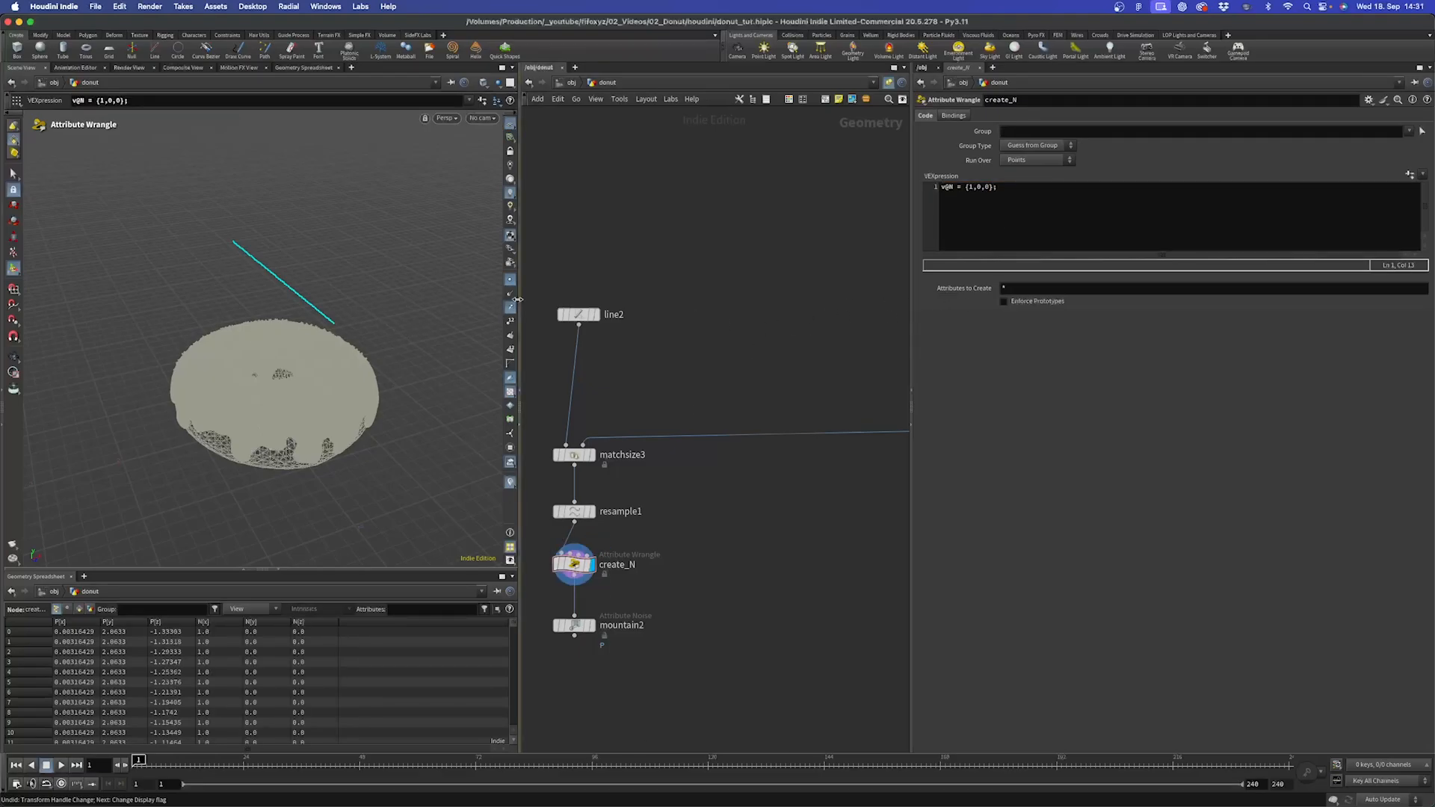
# - Turn on the point normals display in the viewport to check the line's normal direction
pyautogui.press('Escape')
pyautogui.moveTo(292, 273); pyautogui.dragTo(423, 209, button='right')
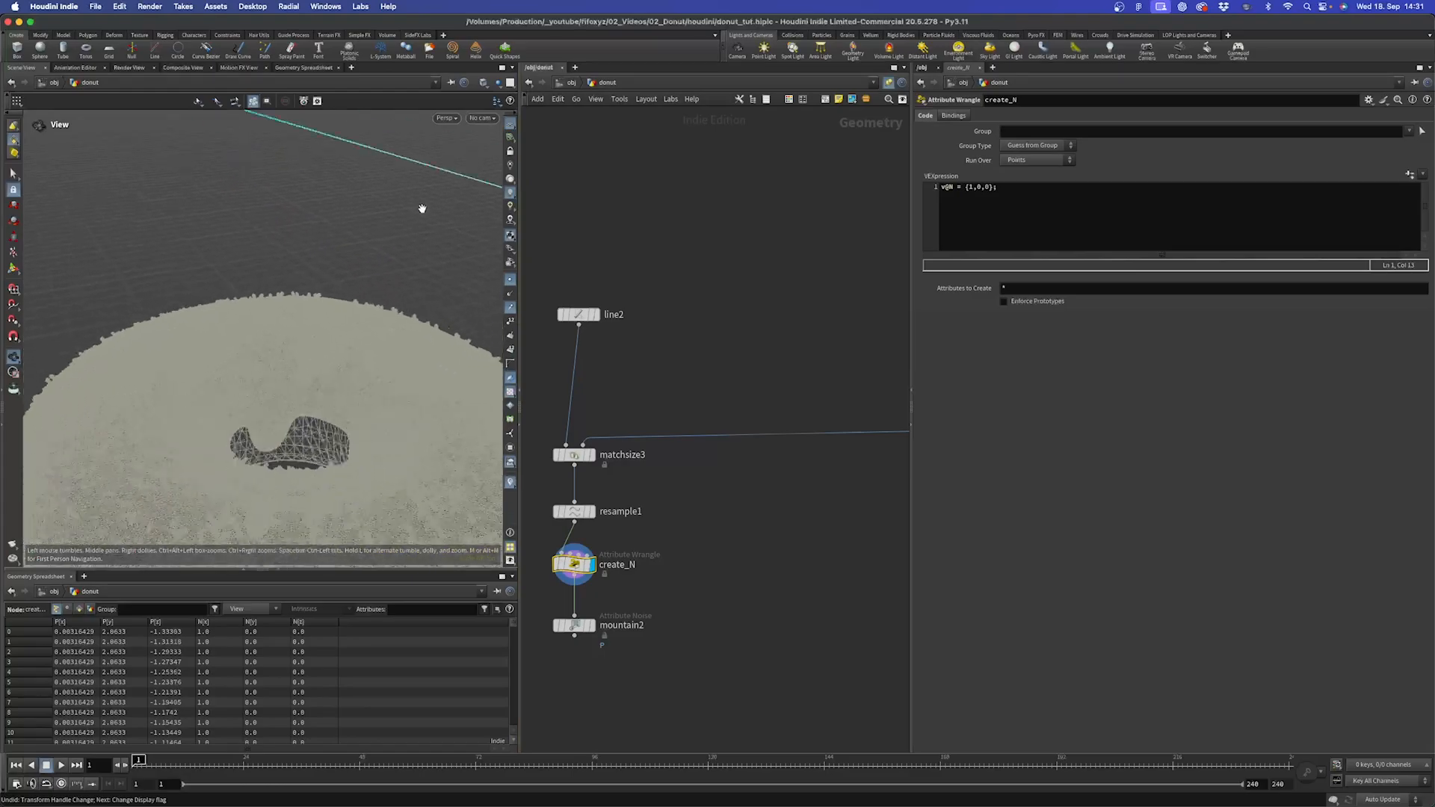
pyautogui.moveTo(422, 208); pyautogui.dragTo(352, 315, button='middle')
pyautogui.moveTo(272, 337); pyautogui.dragTo(340, 306)
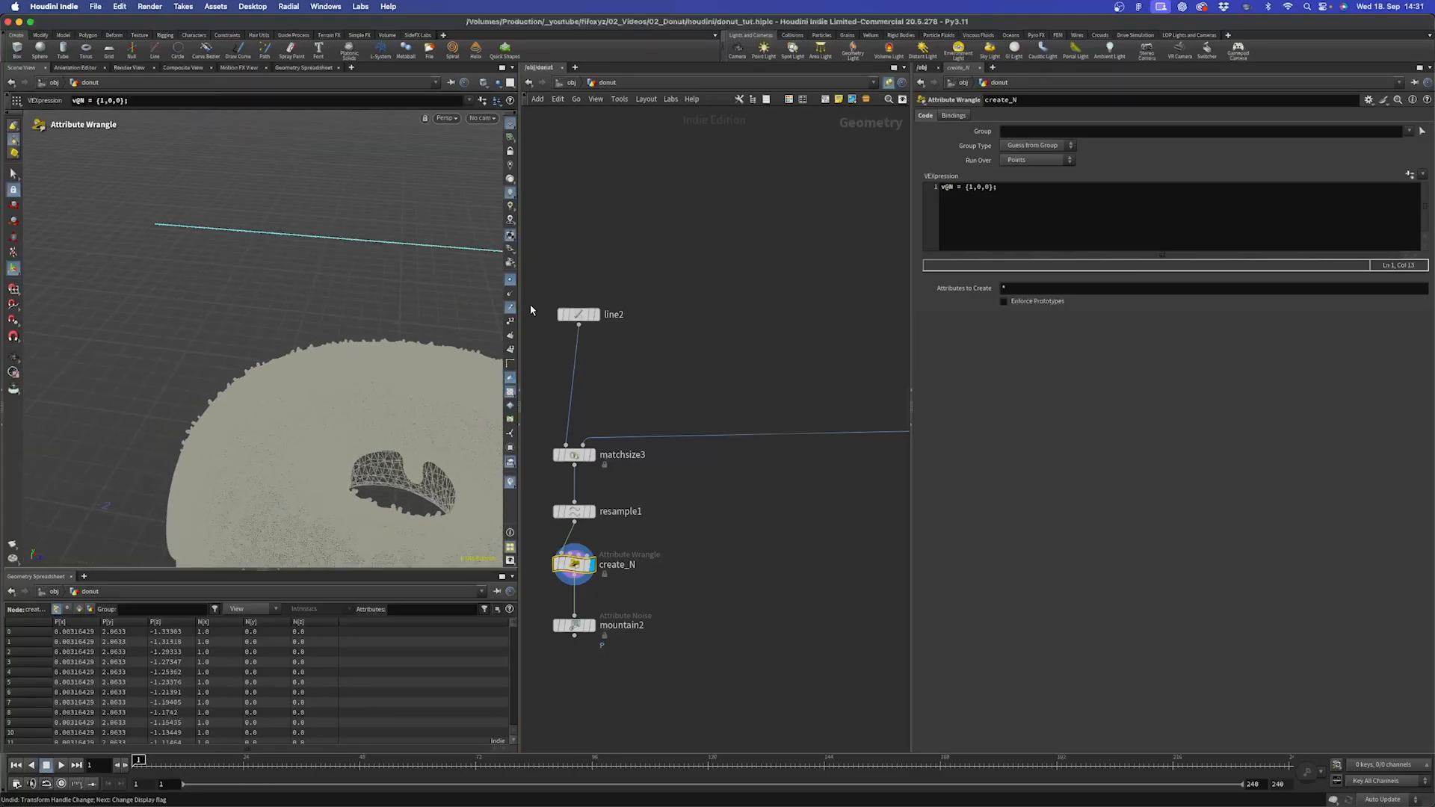
pyautogui.click(510, 307)
pyautogui.click(510, 293)
pyautogui.keyDown('alt'); pyautogui.moveTo(369, 250); pyautogui.dragTo(419, 210, button='right'); pyautogui.keyUp('alt')
pyautogui.moveTo(419, 210); pyautogui.dragTo(433, 304)
pyautogui.press('Return')
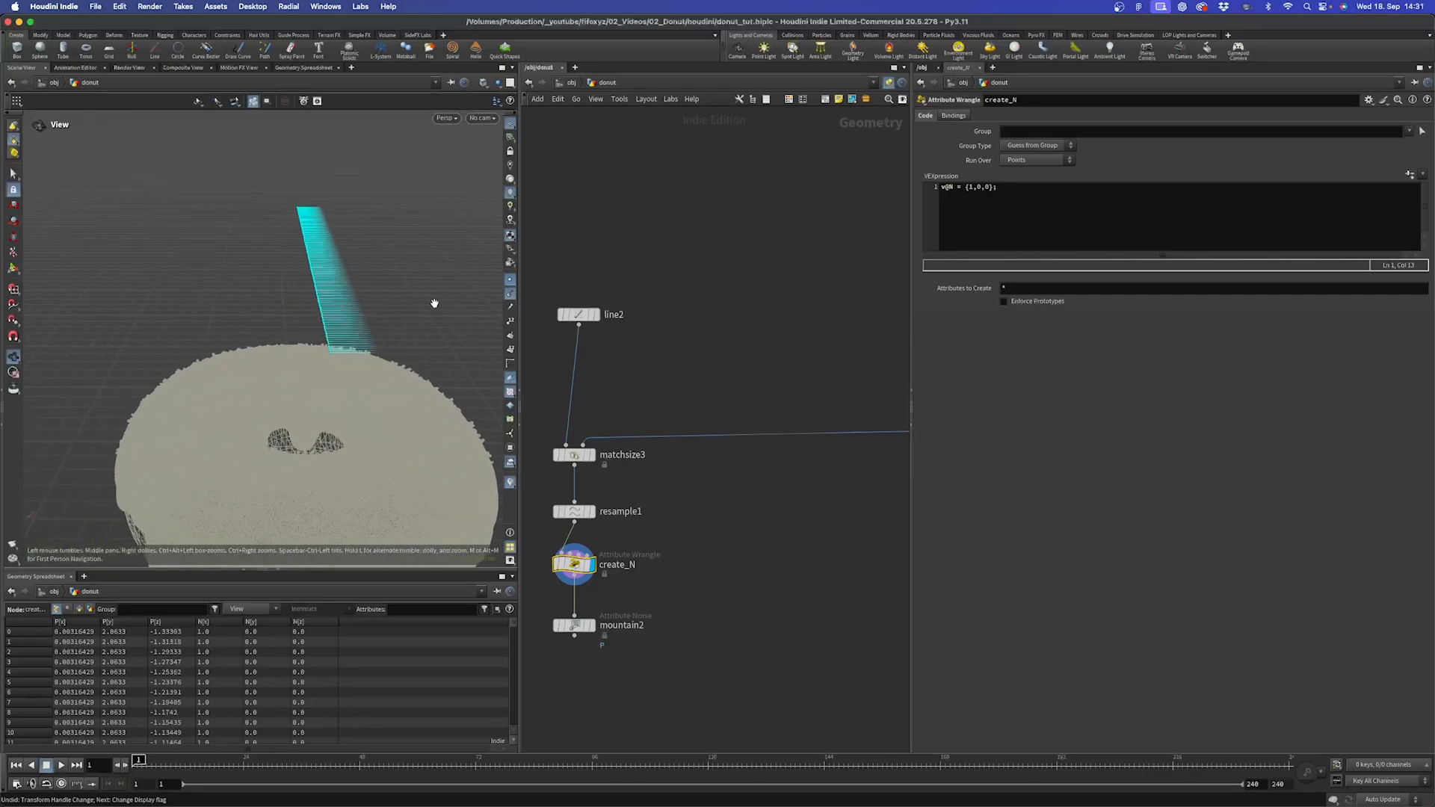
# - Display the result of mountain2 and inspect the noisy line above the donut from several angles
pyautogui.click(592, 627)
pyautogui.click(577, 625)
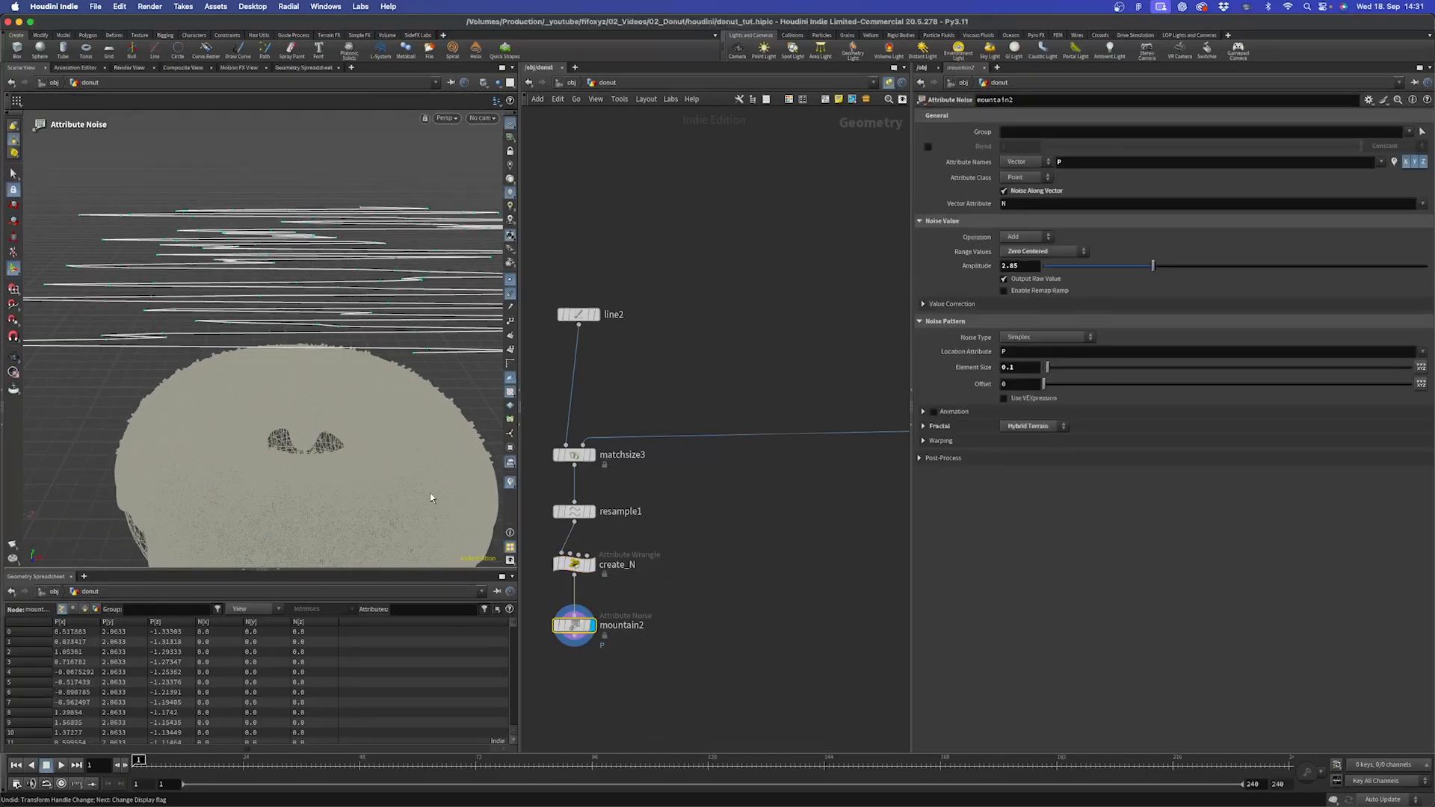
pyautogui.press('space')
pyautogui.moveTo(390, 243); pyautogui.dragTo(418, 258)
pyautogui.press('Return')
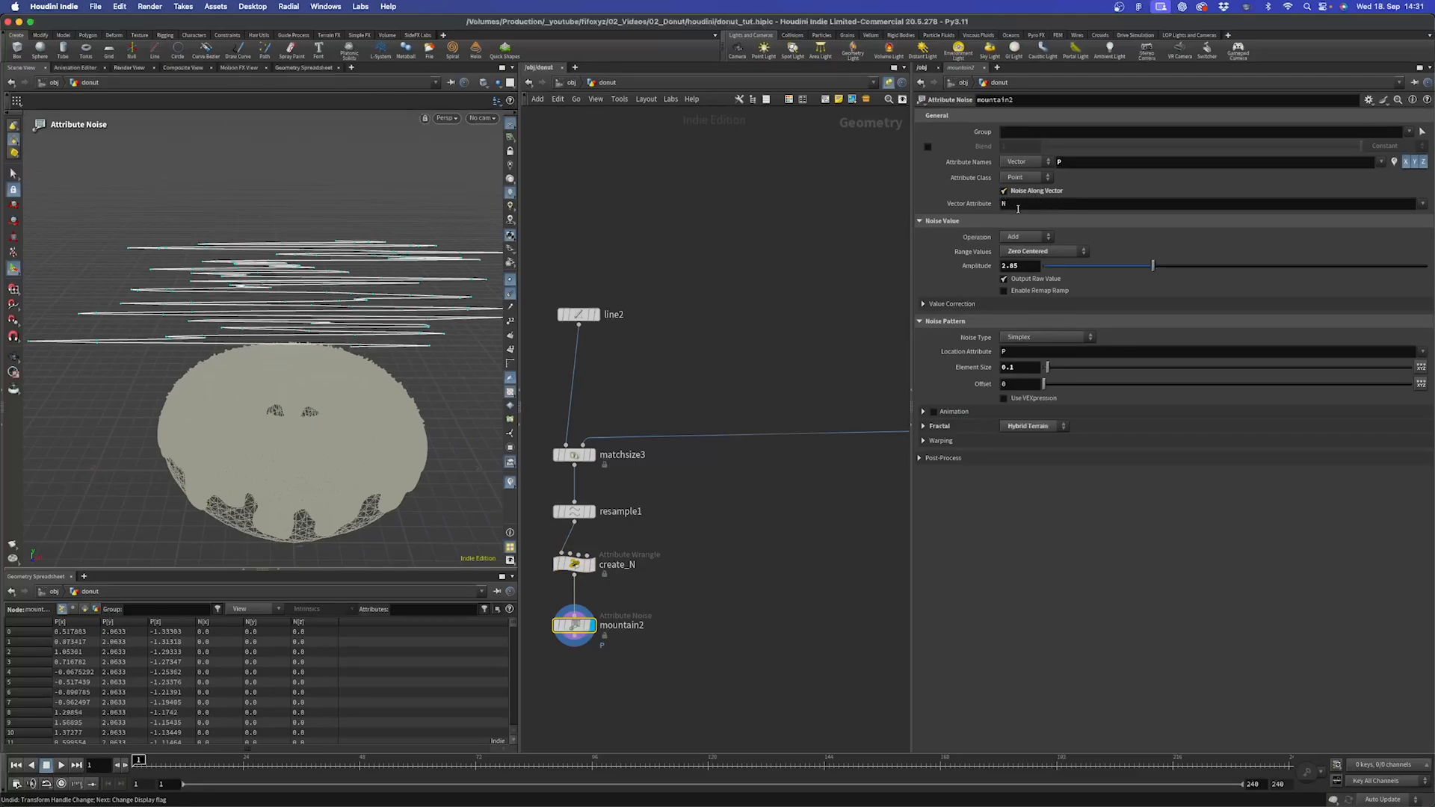
pyautogui.press('space')
pyautogui.moveTo(325, 287); pyautogui.dragTo(349, 321)
pyautogui.press('Return')
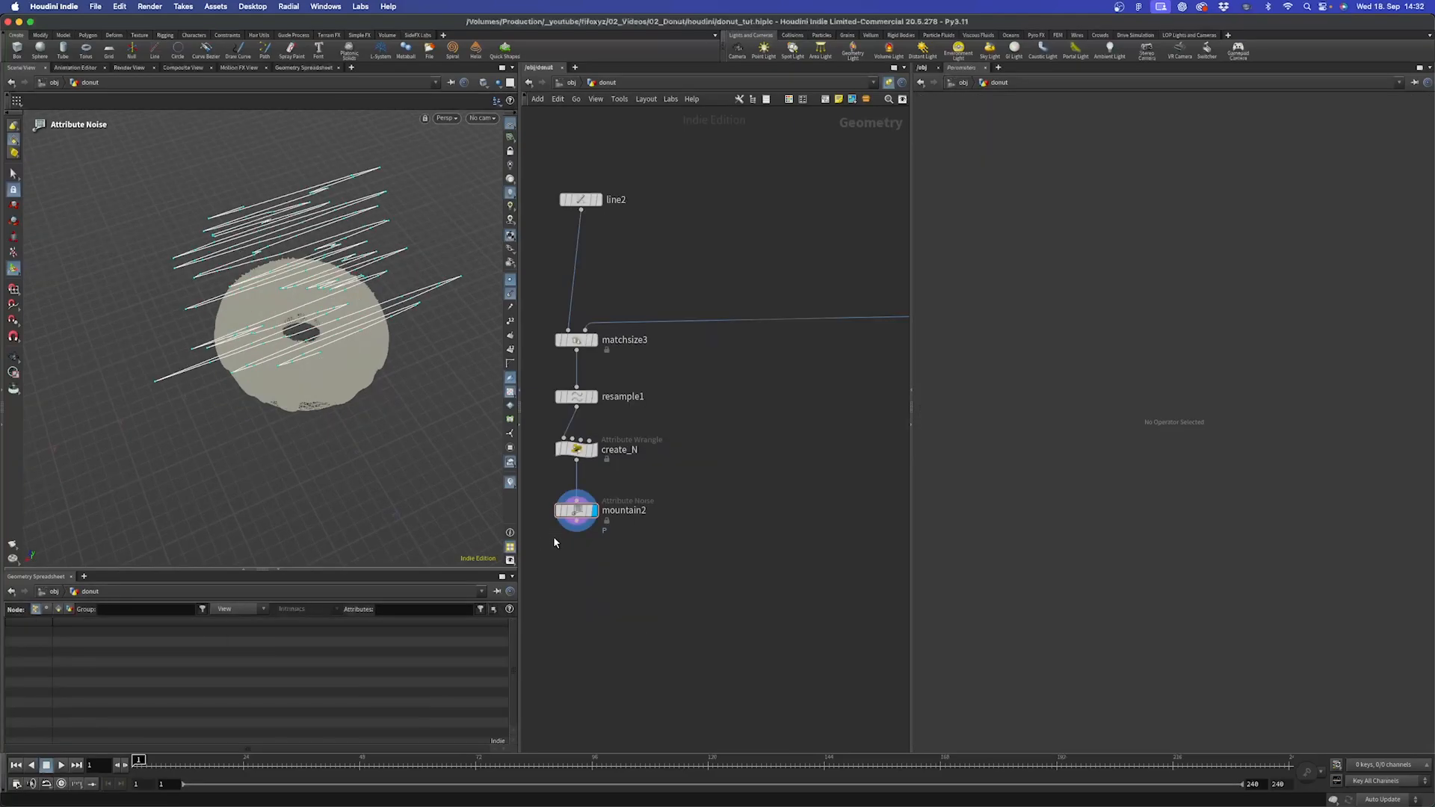
# - Add a Resample node below mountain2, display it and treat its polygons as Subdivision Curves
pyautogui.press('Tab')
pyautogui.write('resam')
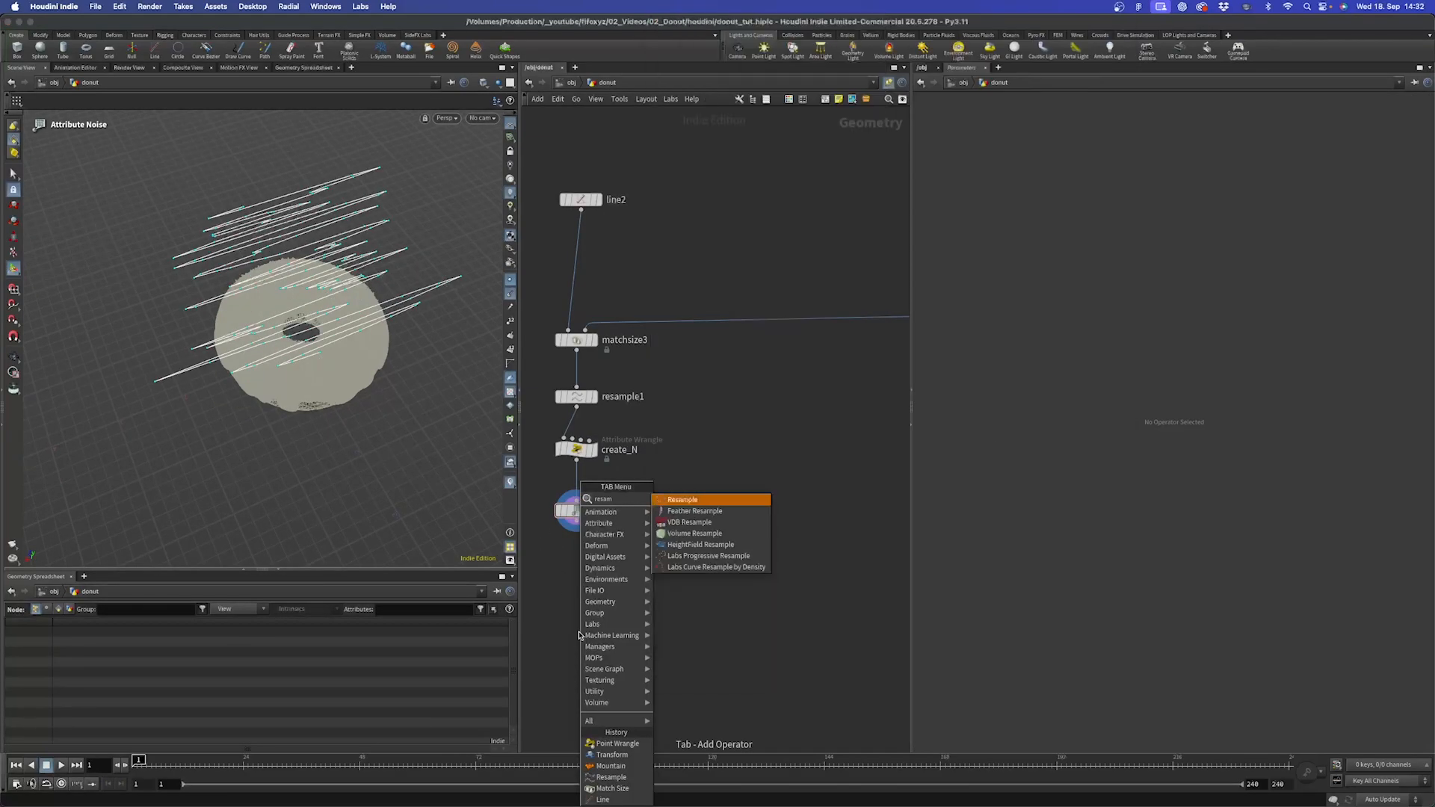
pyautogui.press('Return')
pyautogui.click(578, 631)
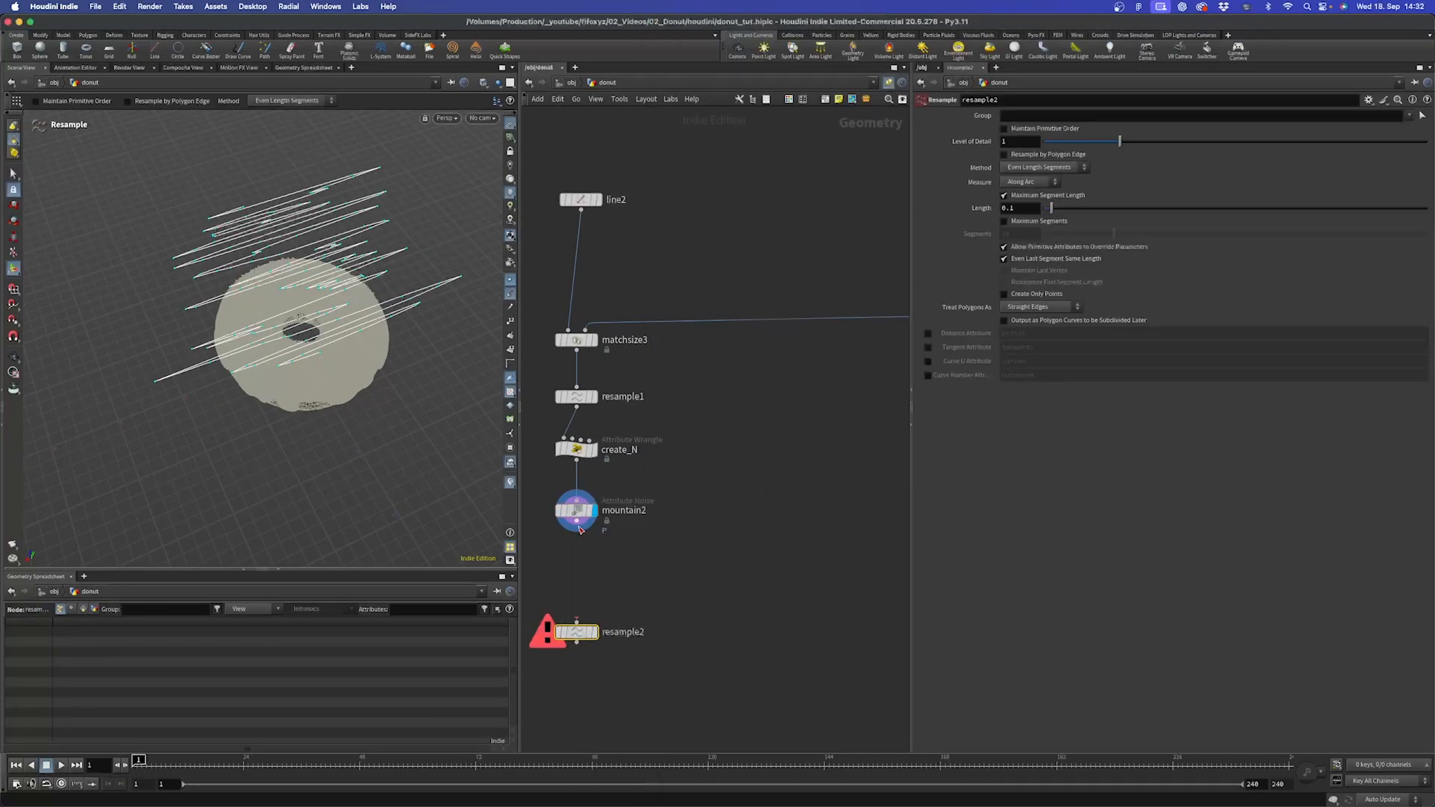
pyautogui.moveTo(580, 529); pyautogui.dragTo(576, 574)
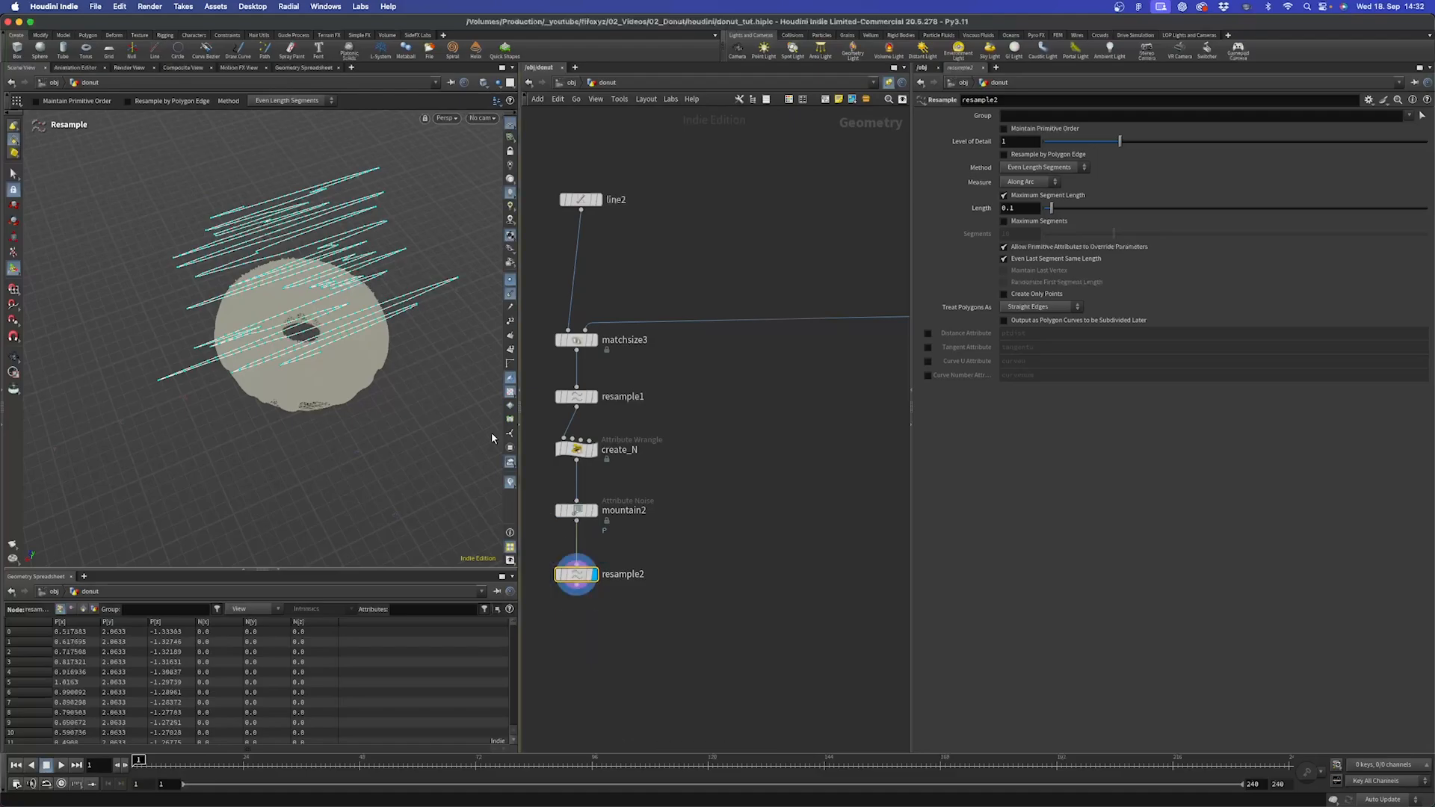
pyautogui.click(1065, 308)
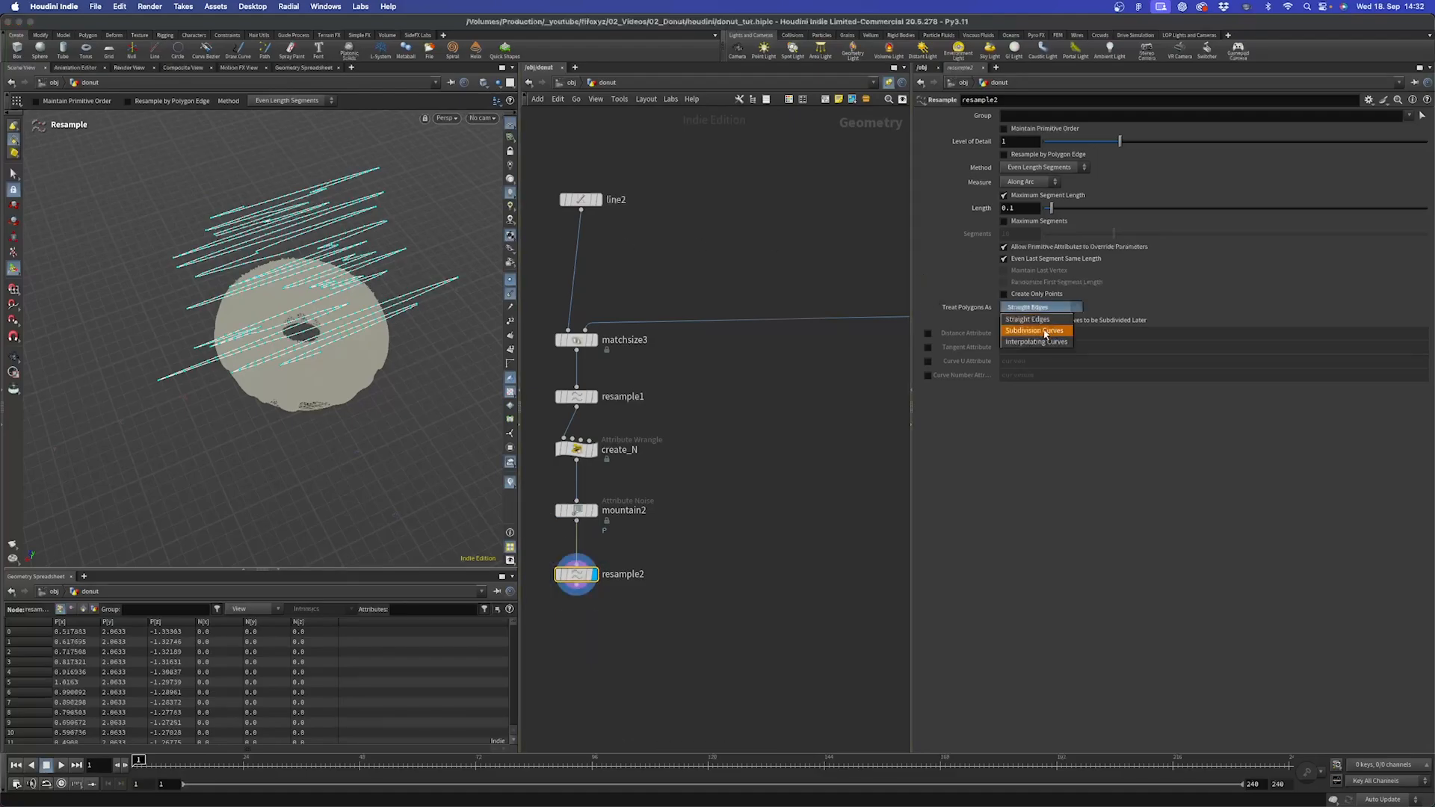
pyautogui.click(1046, 331)
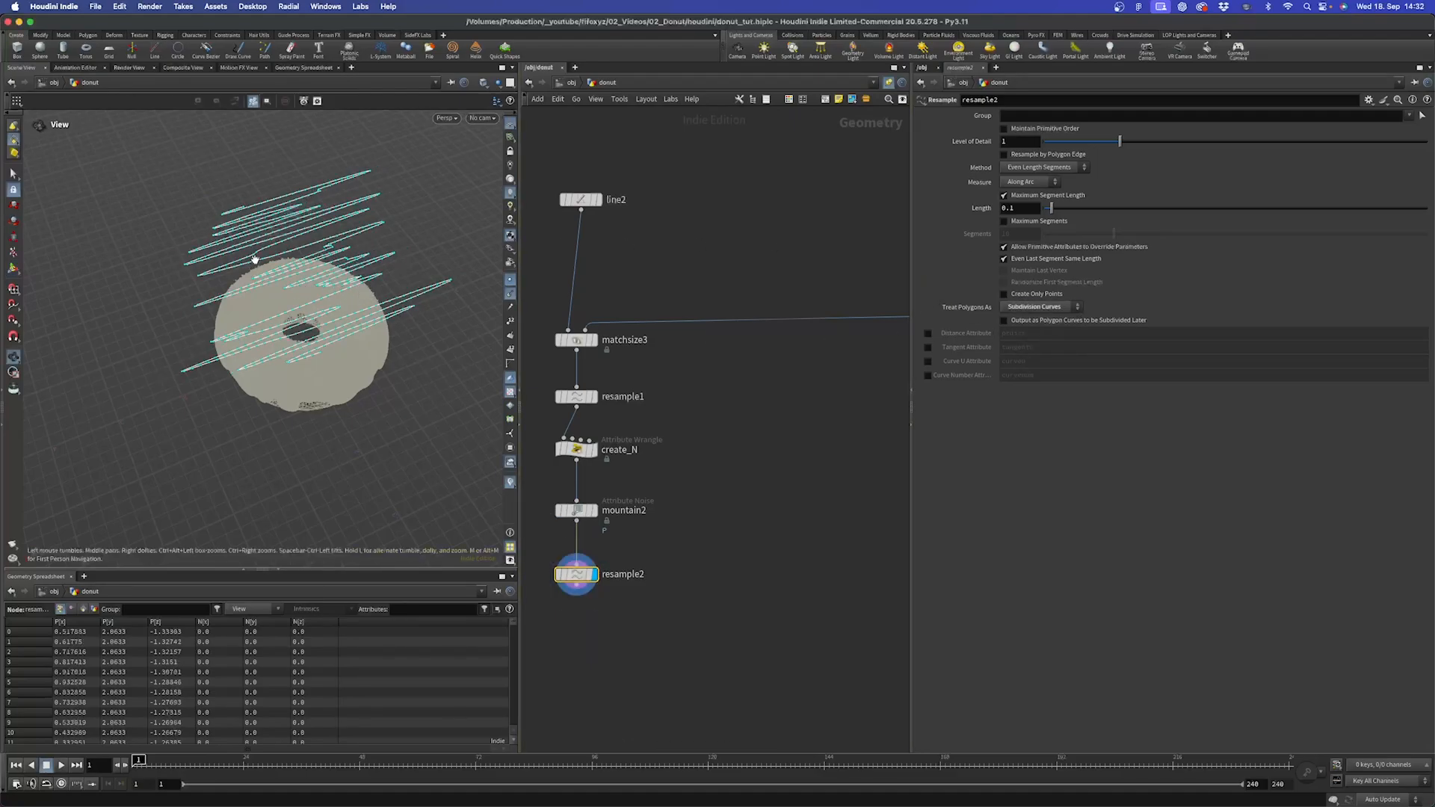
# - Set the maximum segment length of resample2 to 0.02 and check the denser zigzag line above the donut
pyautogui.keyDown('alt'); pyautogui.moveTo(304, 288); pyautogui.dragTo(342, 214, button='right'); pyautogui.keyUp('alt')
pyautogui.keyDown('alt'); pyautogui.moveTo(202, 266); pyautogui.dragTo(283, 262); pyautogui.keyUp('alt')
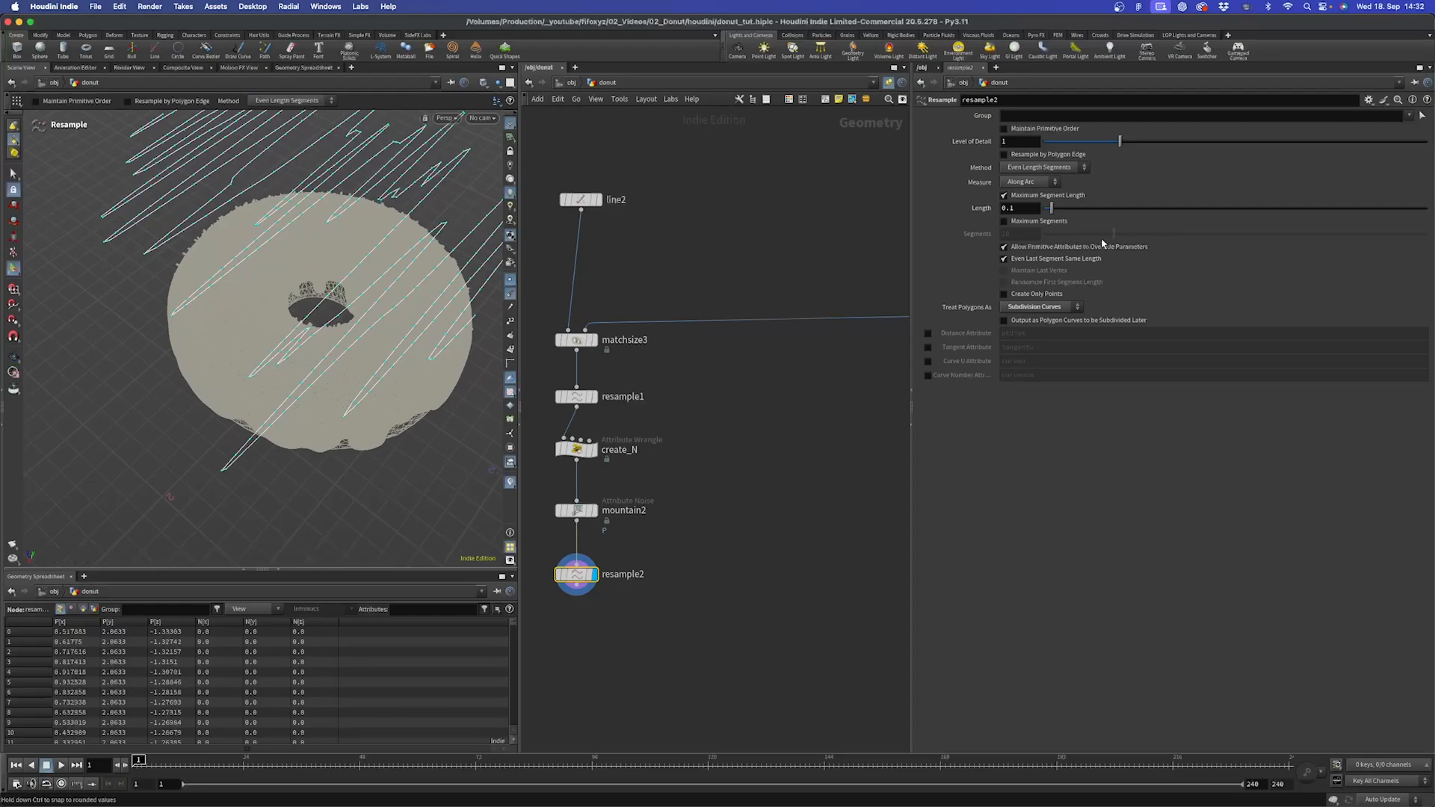
pyautogui.write('02')
pyautogui.press('Return')
pyautogui.press('space')
pyautogui.moveTo(435, 242); pyautogui.dragTo(180, 388, button='right')
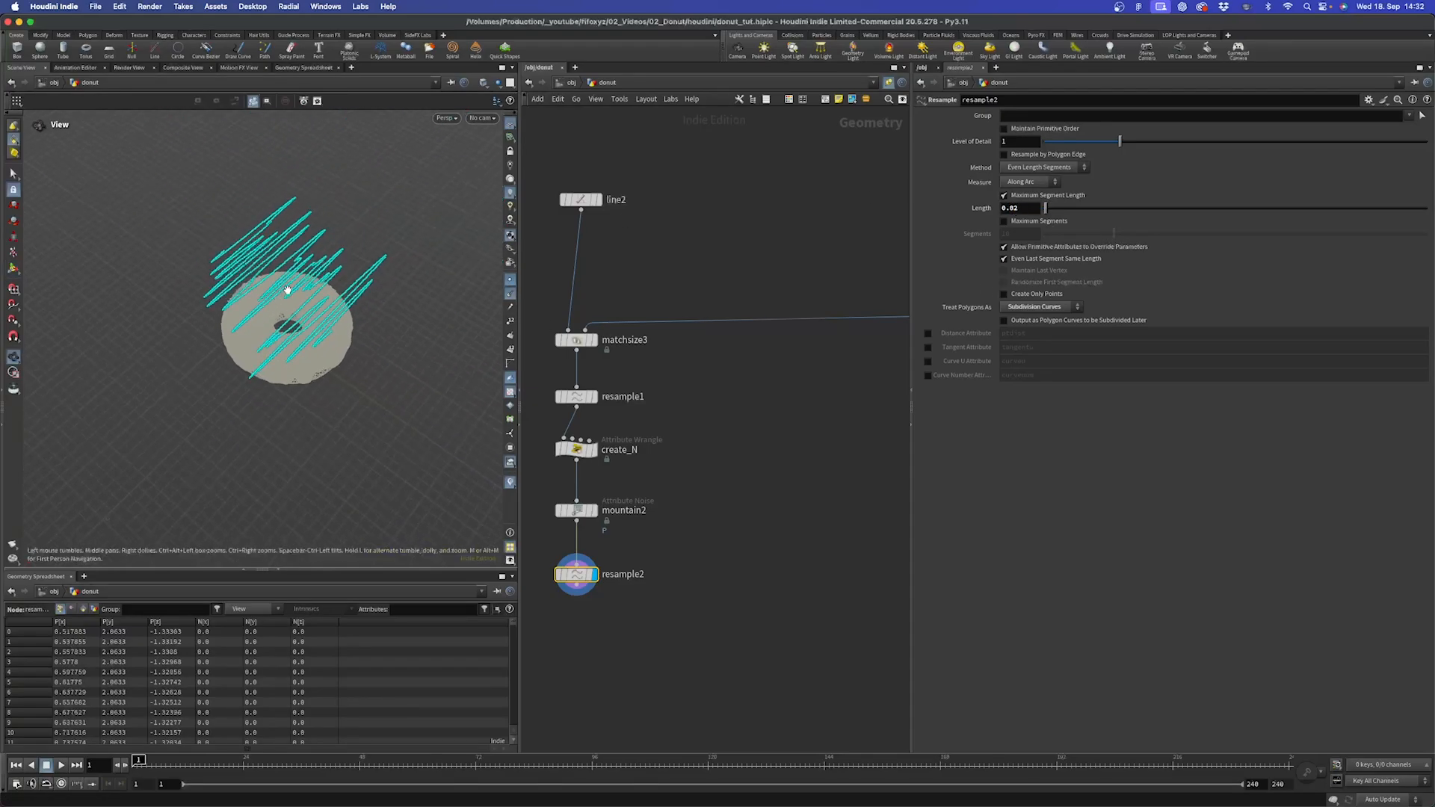
pyautogui.moveTo(288, 288); pyautogui.dragTo(294, 218)
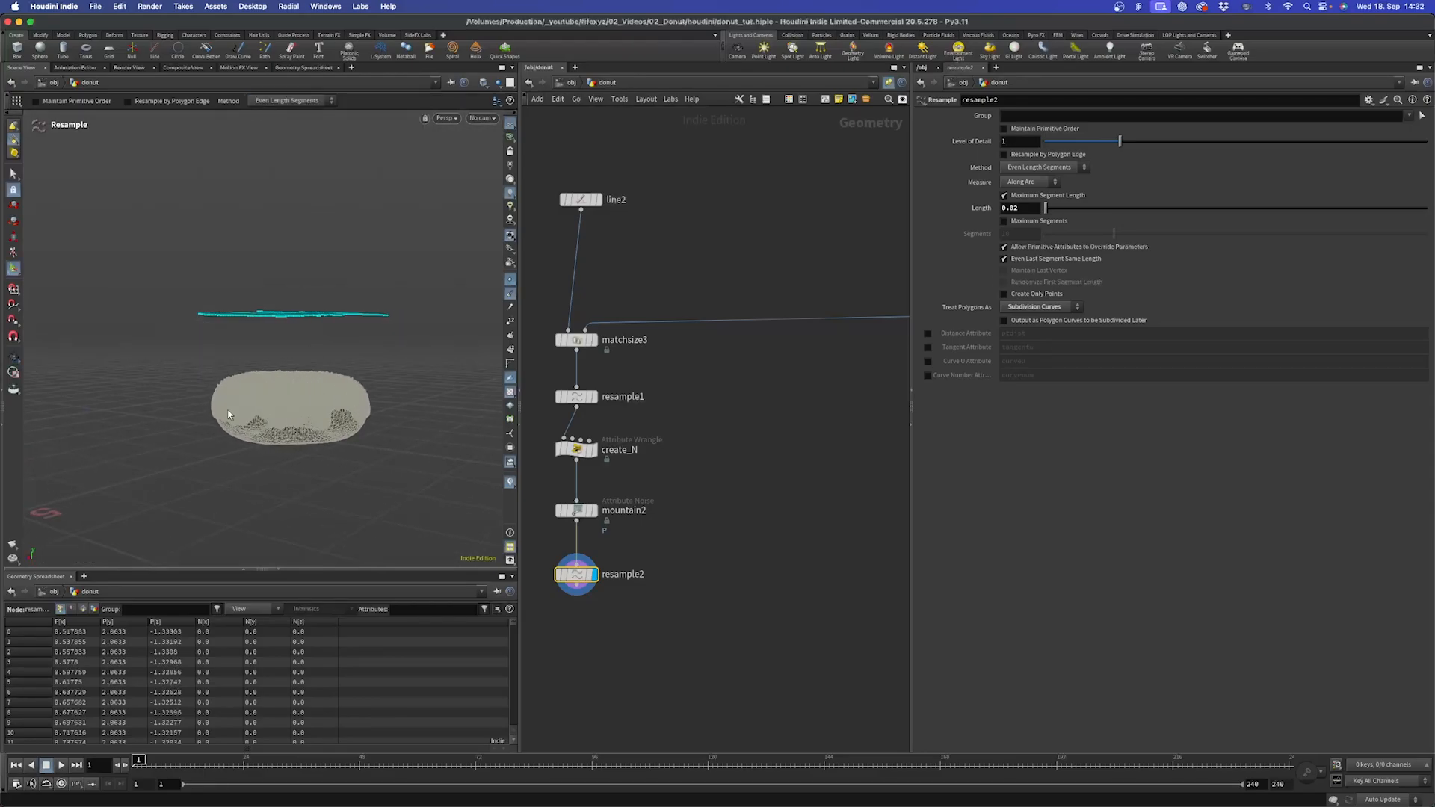
# - Add a Ray node fed by resample2, connect the donut geometry as its second input and display the result
pyautogui.scroll(-5, 753, 468)
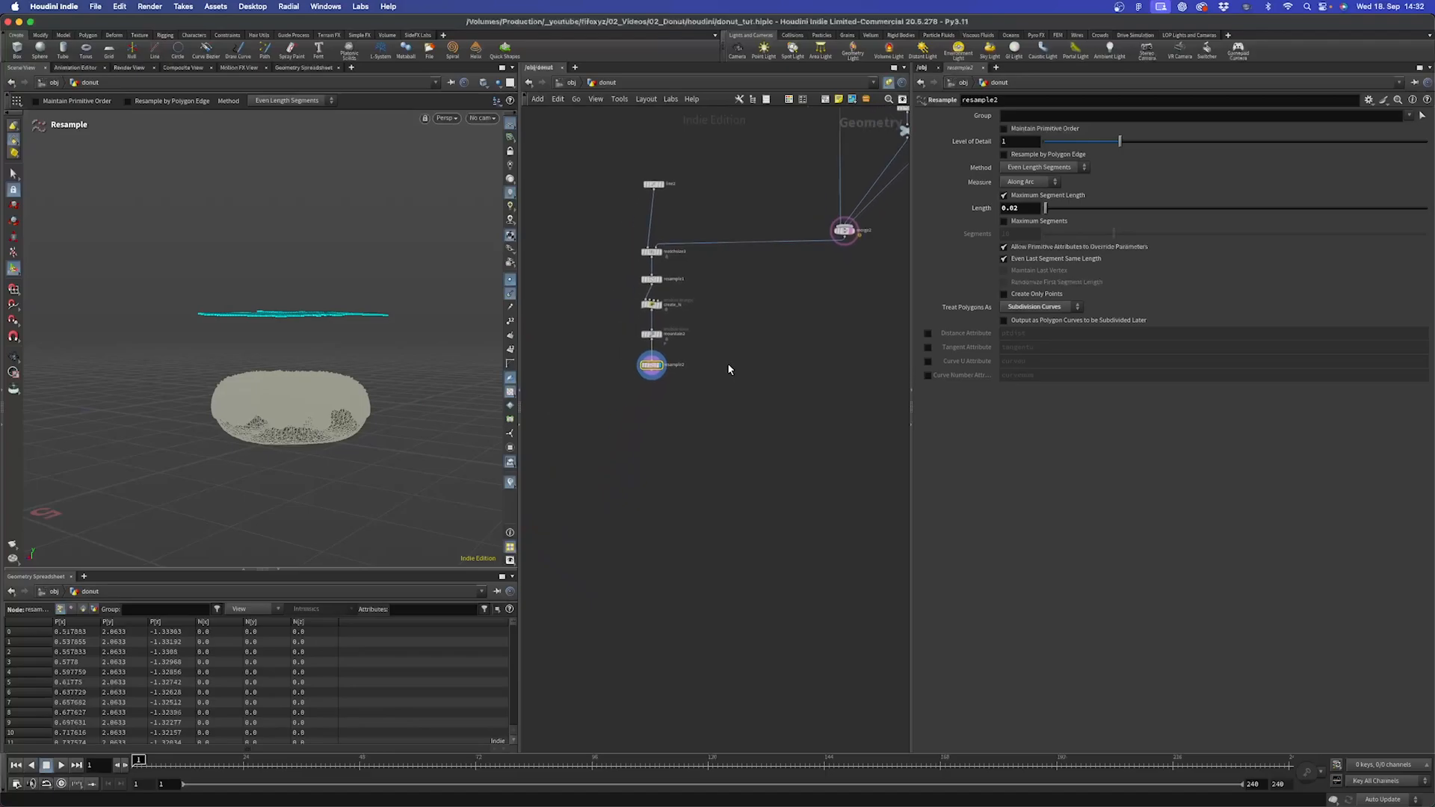
pyautogui.press('Tab')
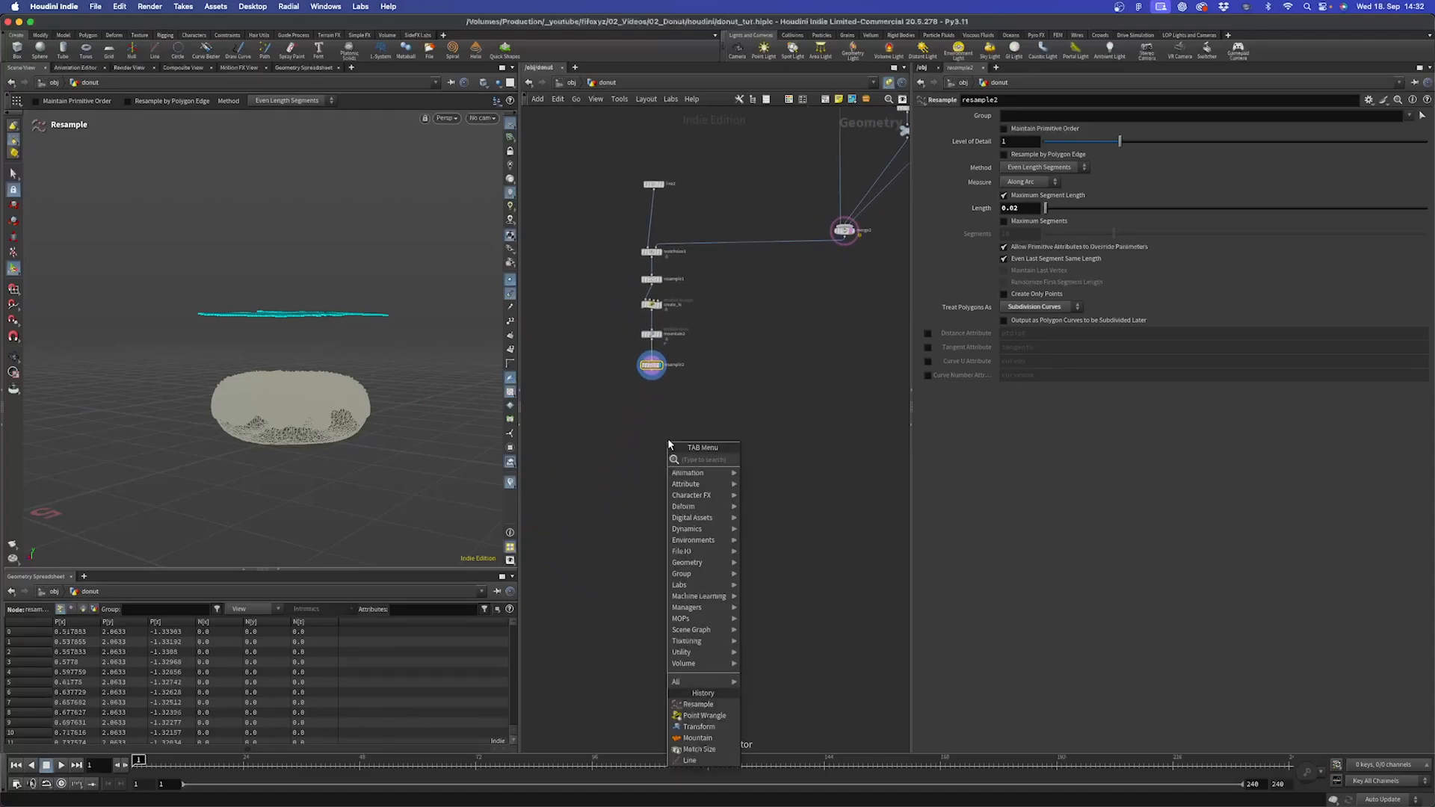
pyautogui.write('ray')
pyautogui.press('Return')
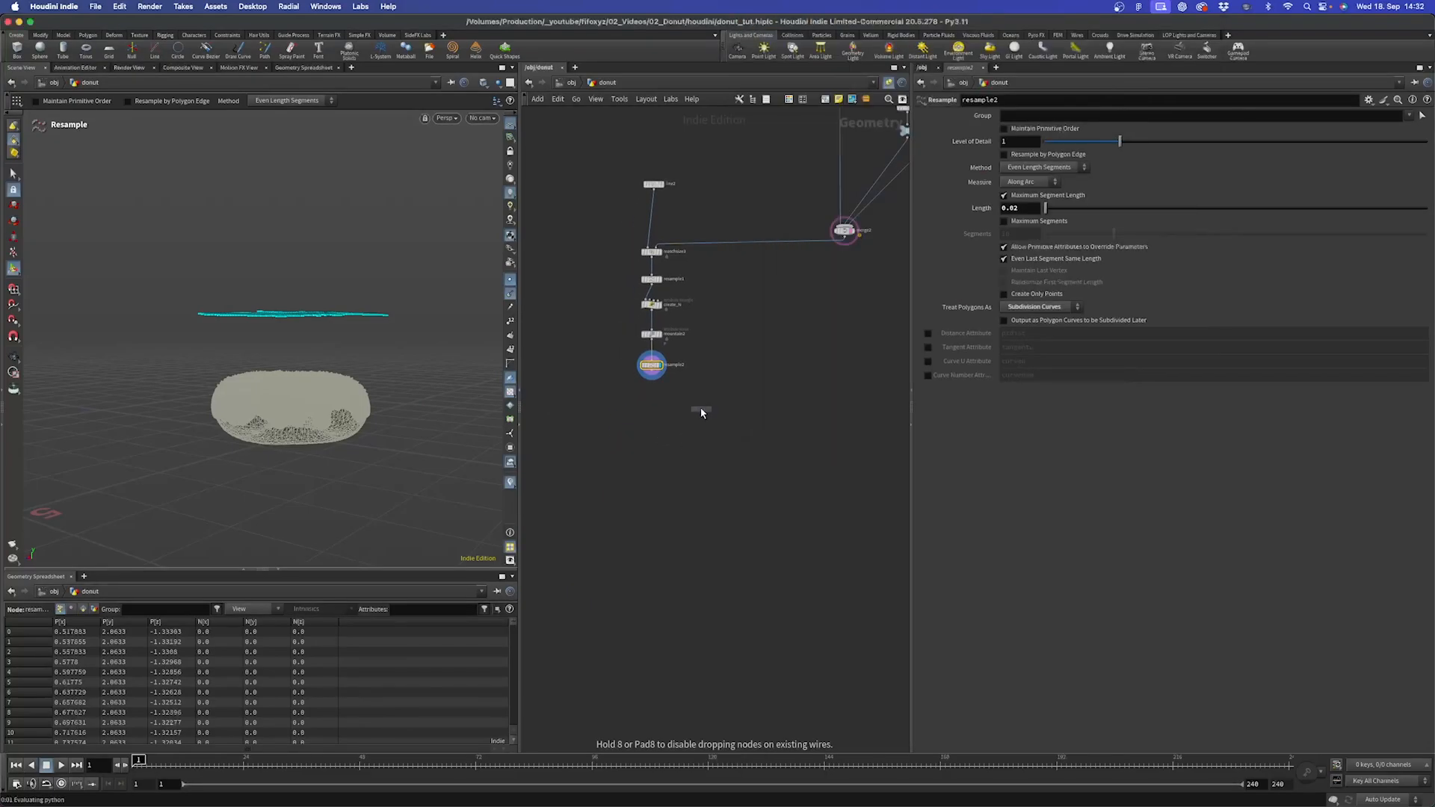
pyautogui.click(691, 409)
pyautogui.scroll(3, 749, 431)
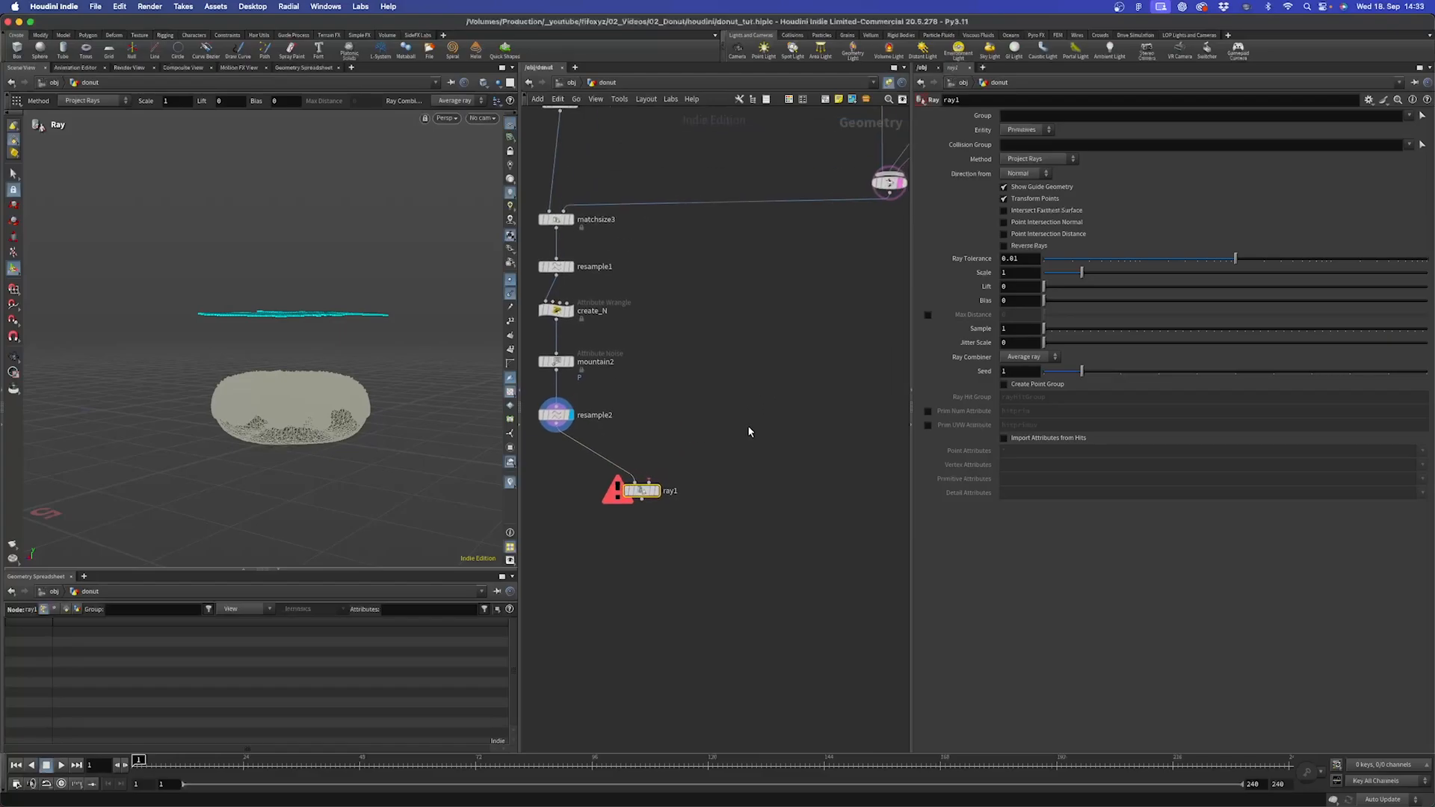
pyautogui.moveTo(890, 196); pyautogui.dragTo(636, 507)
pyautogui.click(659, 492)
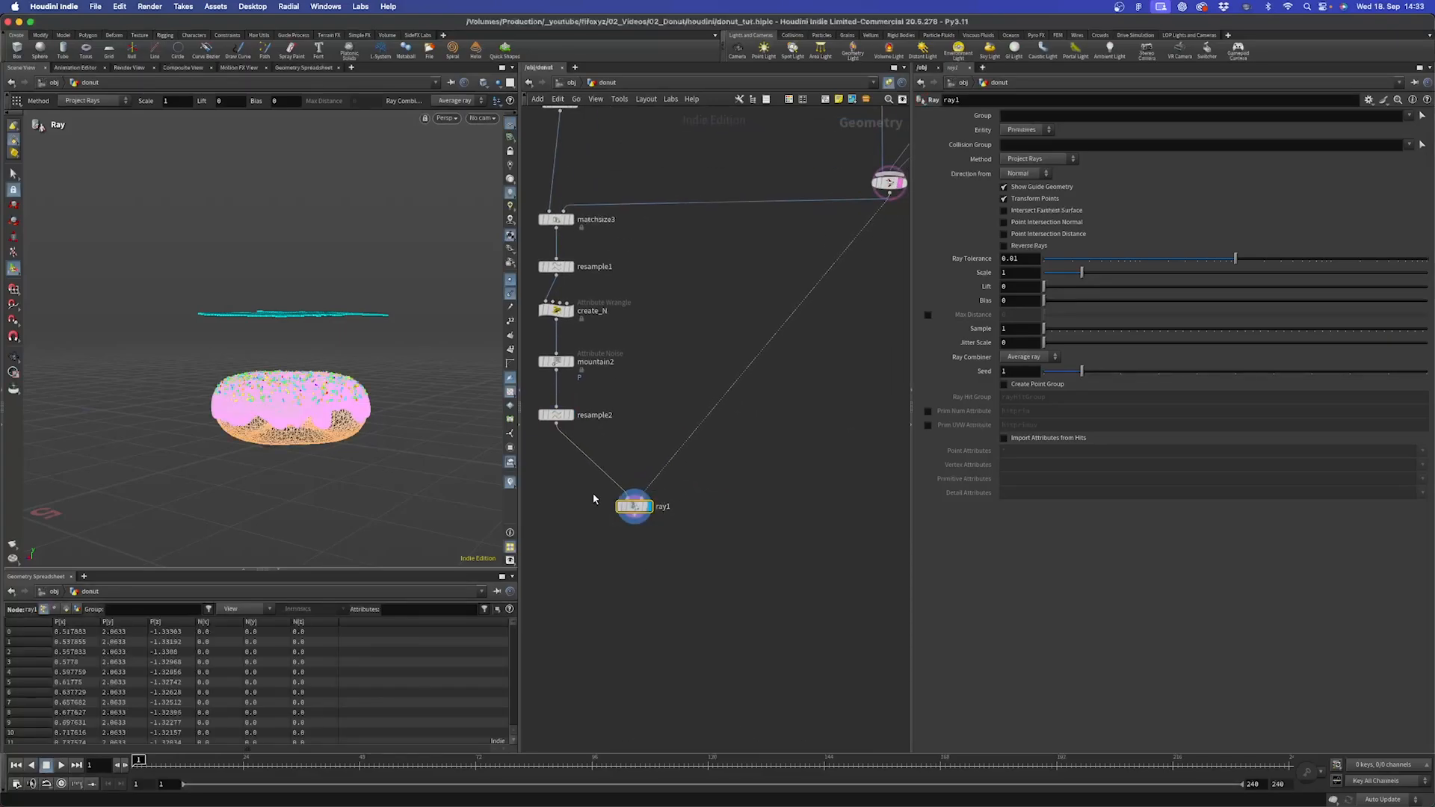
pyautogui.keyDown('alt'); pyautogui.moveTo(262, 292); pyautogui.dragTo(263, 343); pyautogui.keyUp('alt')
pyautogui.keyDown('alt'); pyautogui.moveTo(263, 344); pyautogui.dragTo(329, 278, button='right'); pyautogui.keyUp('alt')
# - Move resample2 closer to mountain2 and insert a copy of the create_N wrangle between resample2 and ray1
pyautogui.moveTo(633, 357); pyautogui.dragTo(668, 301, button='middle')
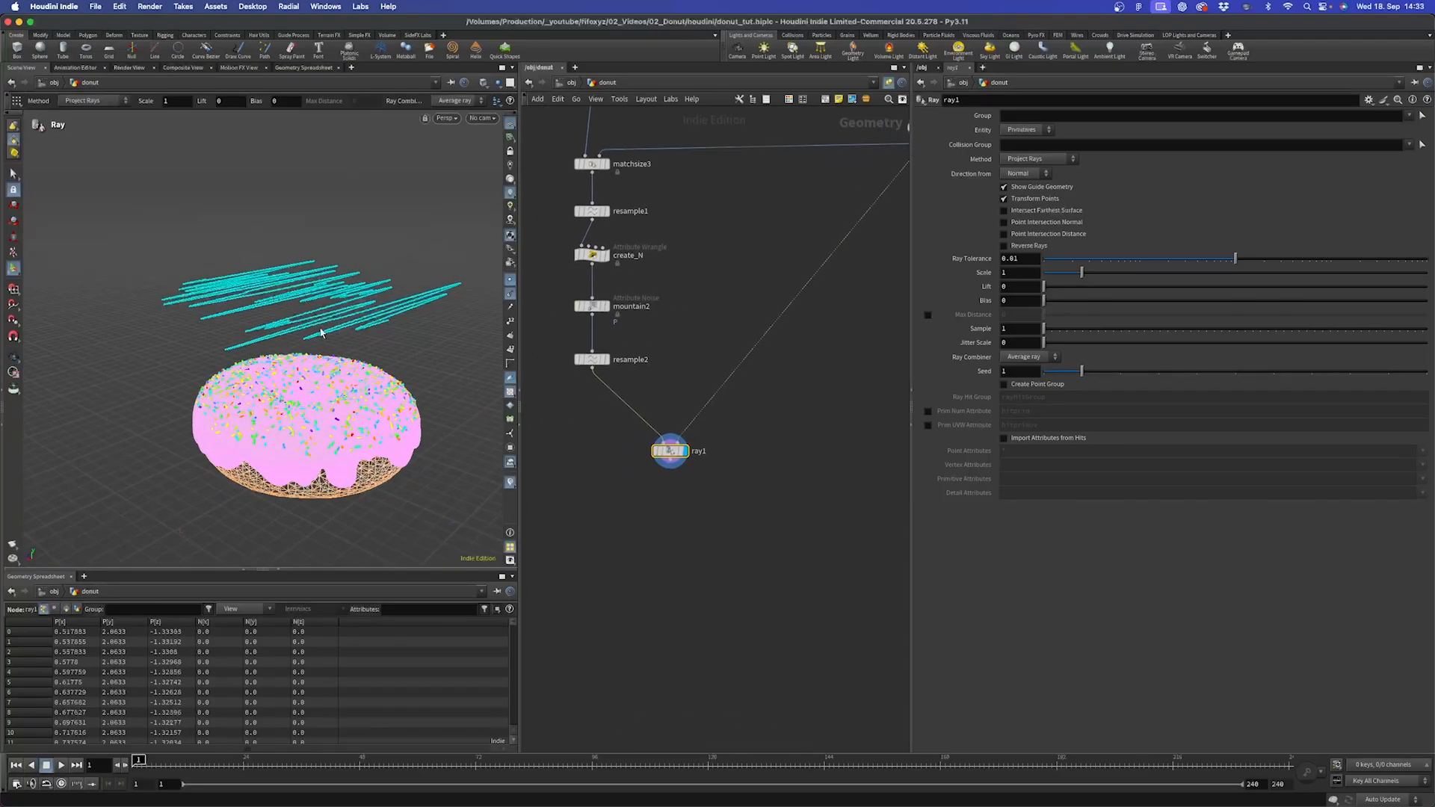
pyautogui.moveTo(679, 382); pyautogui.dragTo(724, 368, button='middle')
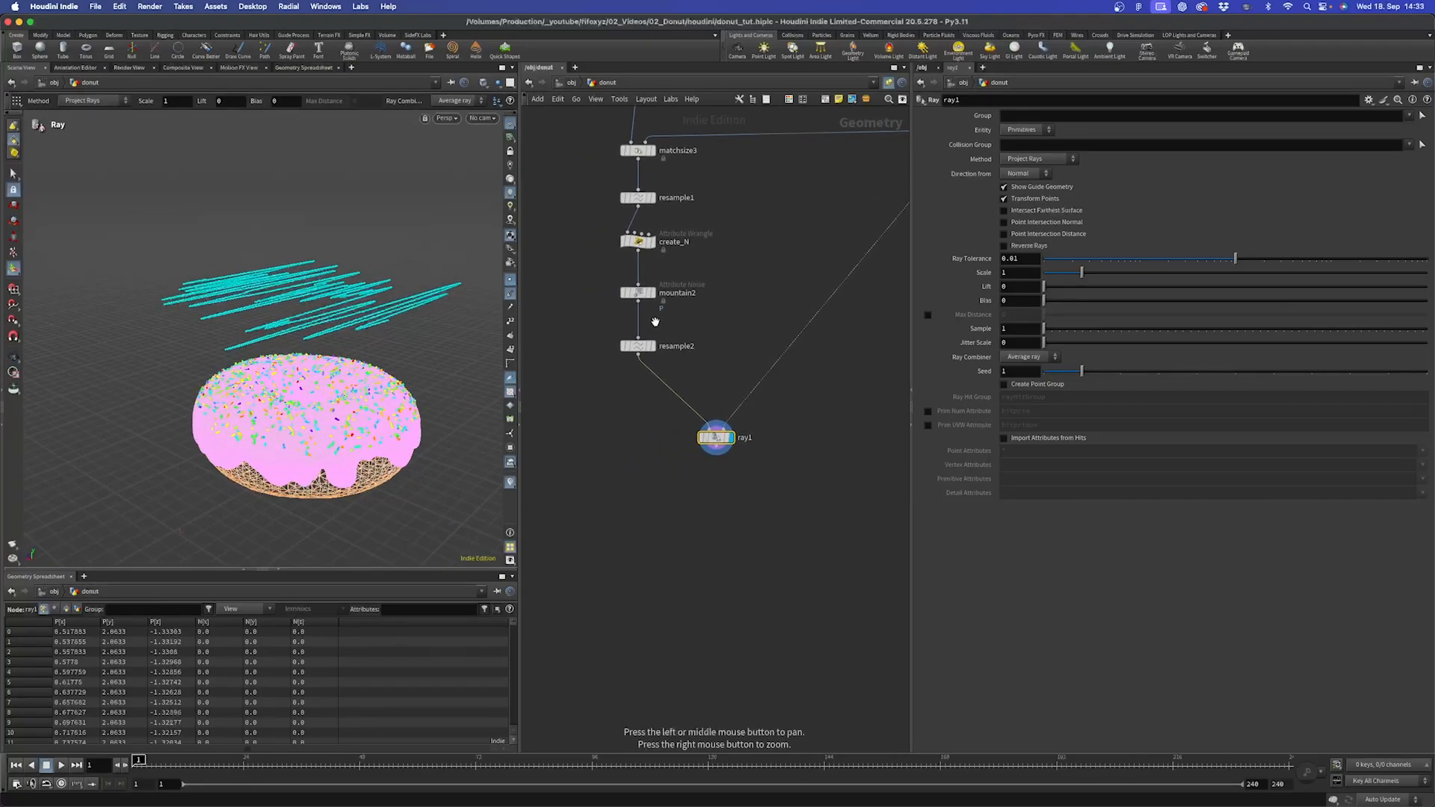
pyautogui.moveTo(640, 347); pyautogui.dragTo(638, 275)
pyautogui.click(606, 375)
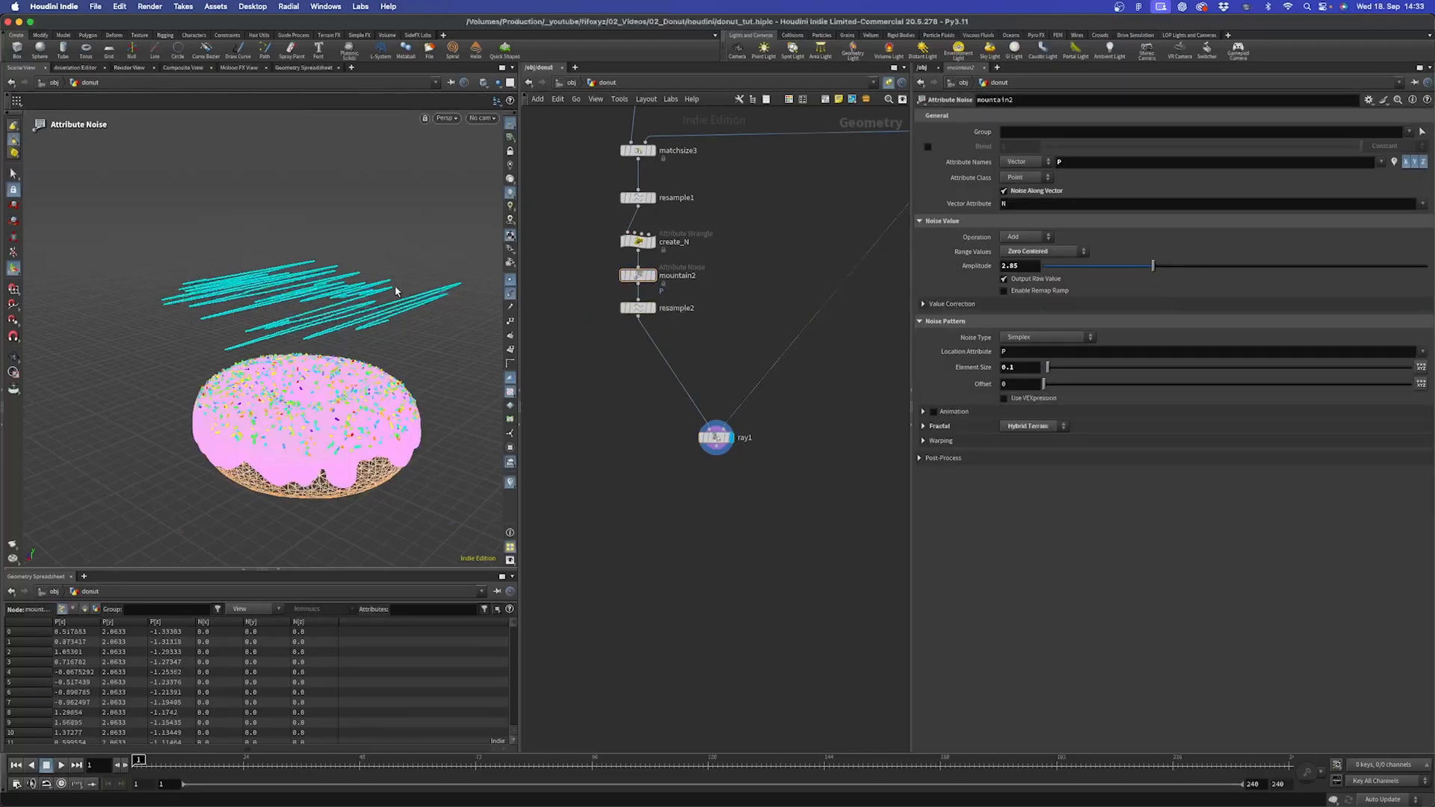
pyautogui.click(637, 241)
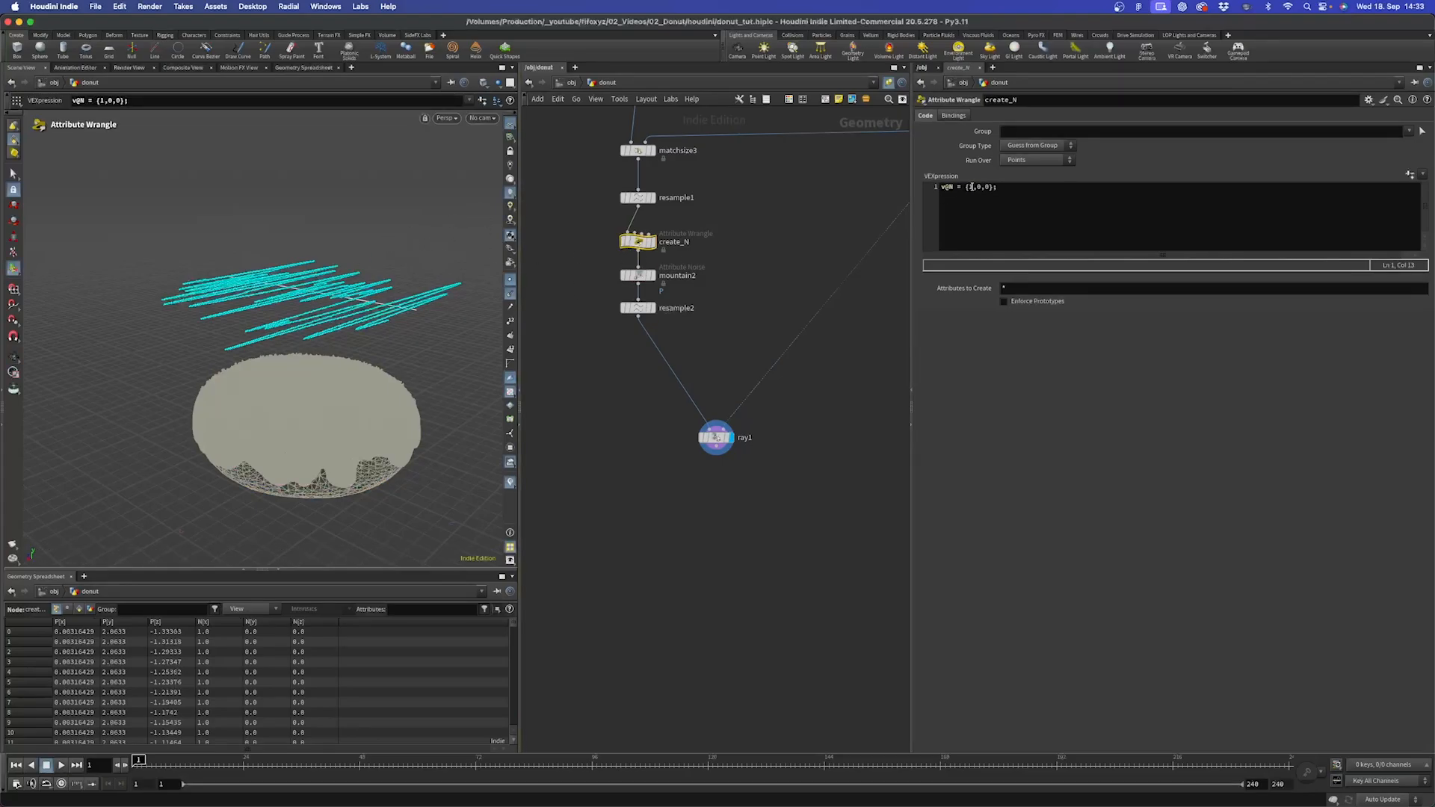
pyautogui.keyDown('alt'); pyautogui.moveTo(638, 242); pyautogui.dragTo(638, 351); pyautogui.keyUp('alt')
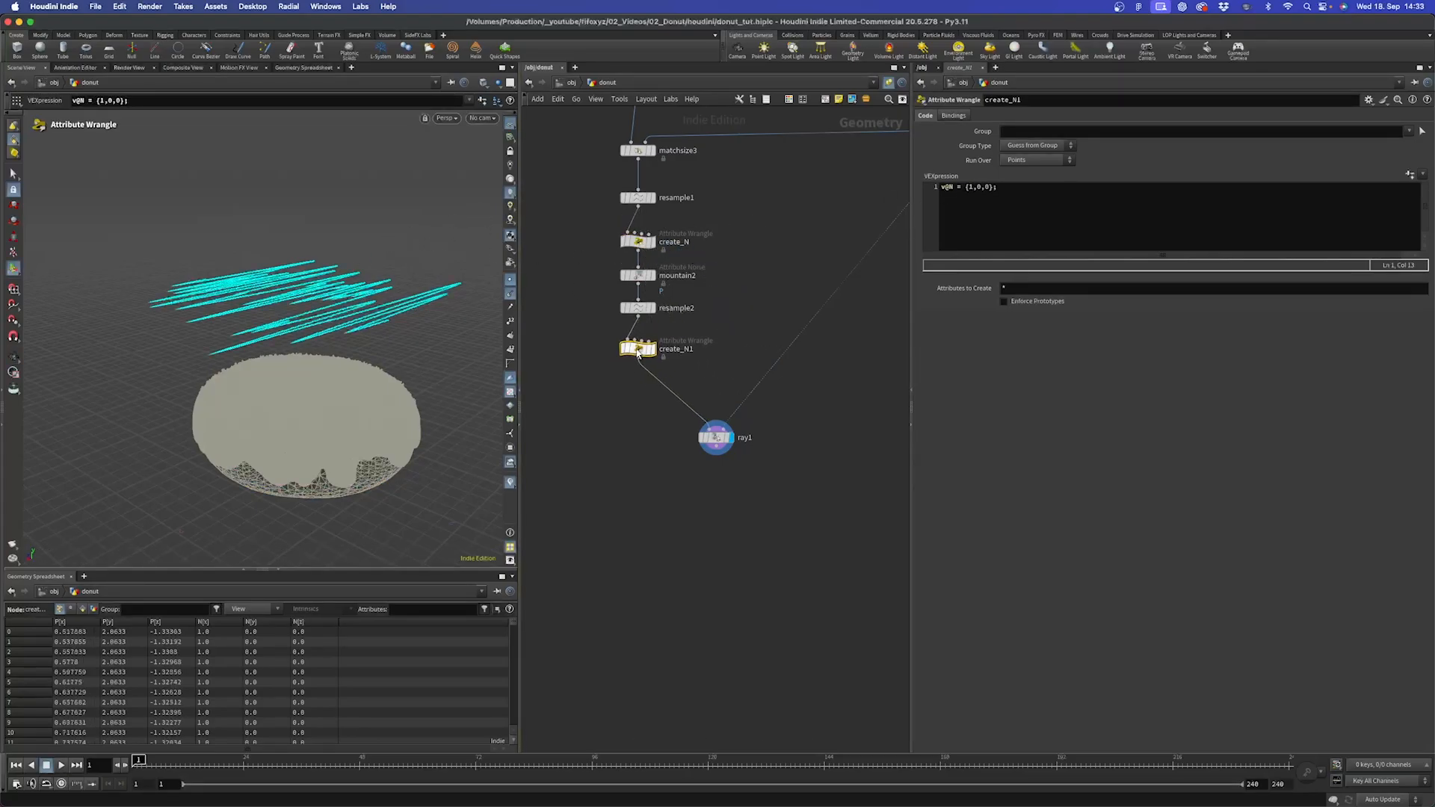
# - Change the copied wrangle's expression to v@N = {0,-1,0}; and turn off the point and point normals display in the viewport
pyautogui.click(970, 188)
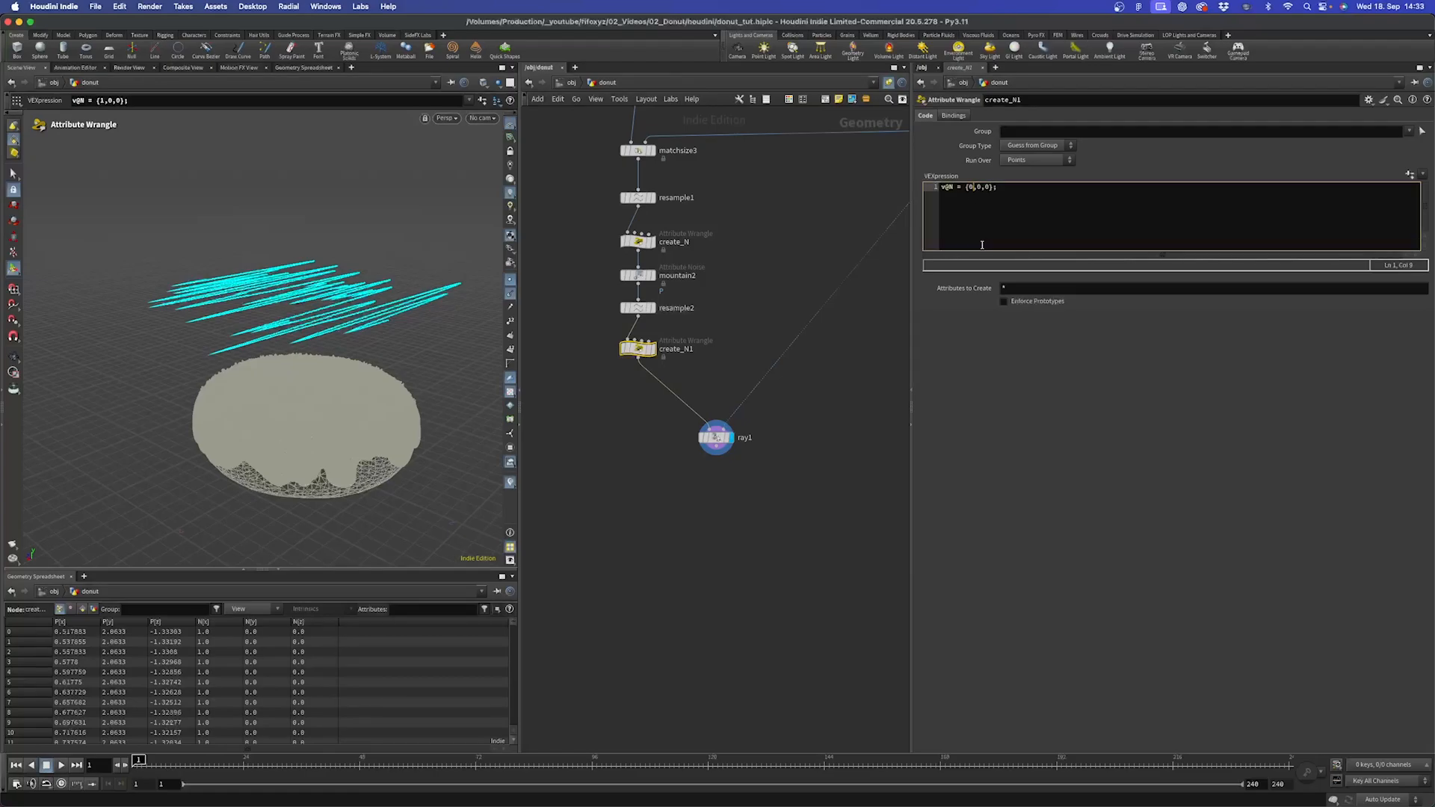
pyautogui.press('Right')
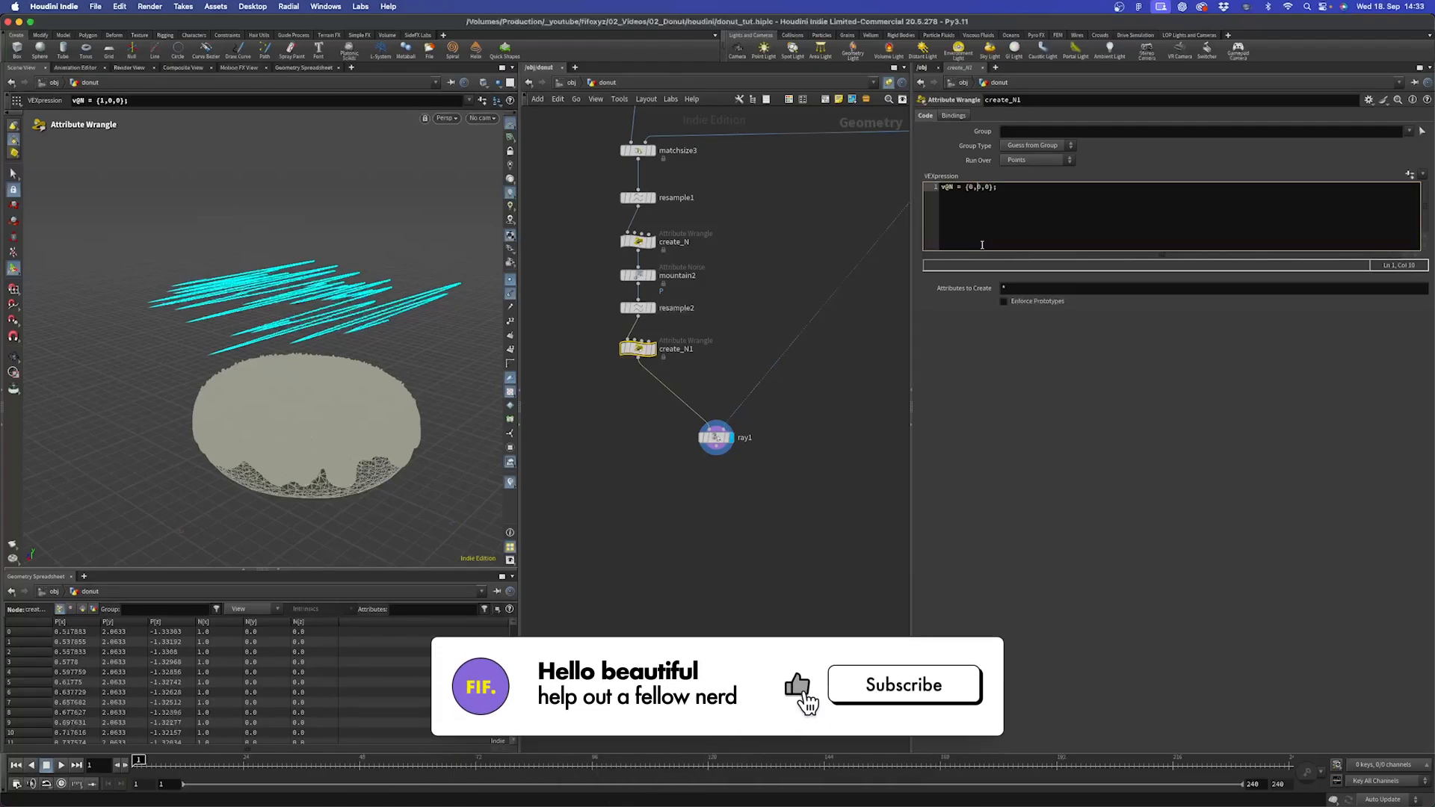
pyautogui.press('Delete')
pyautogui.write('-1')
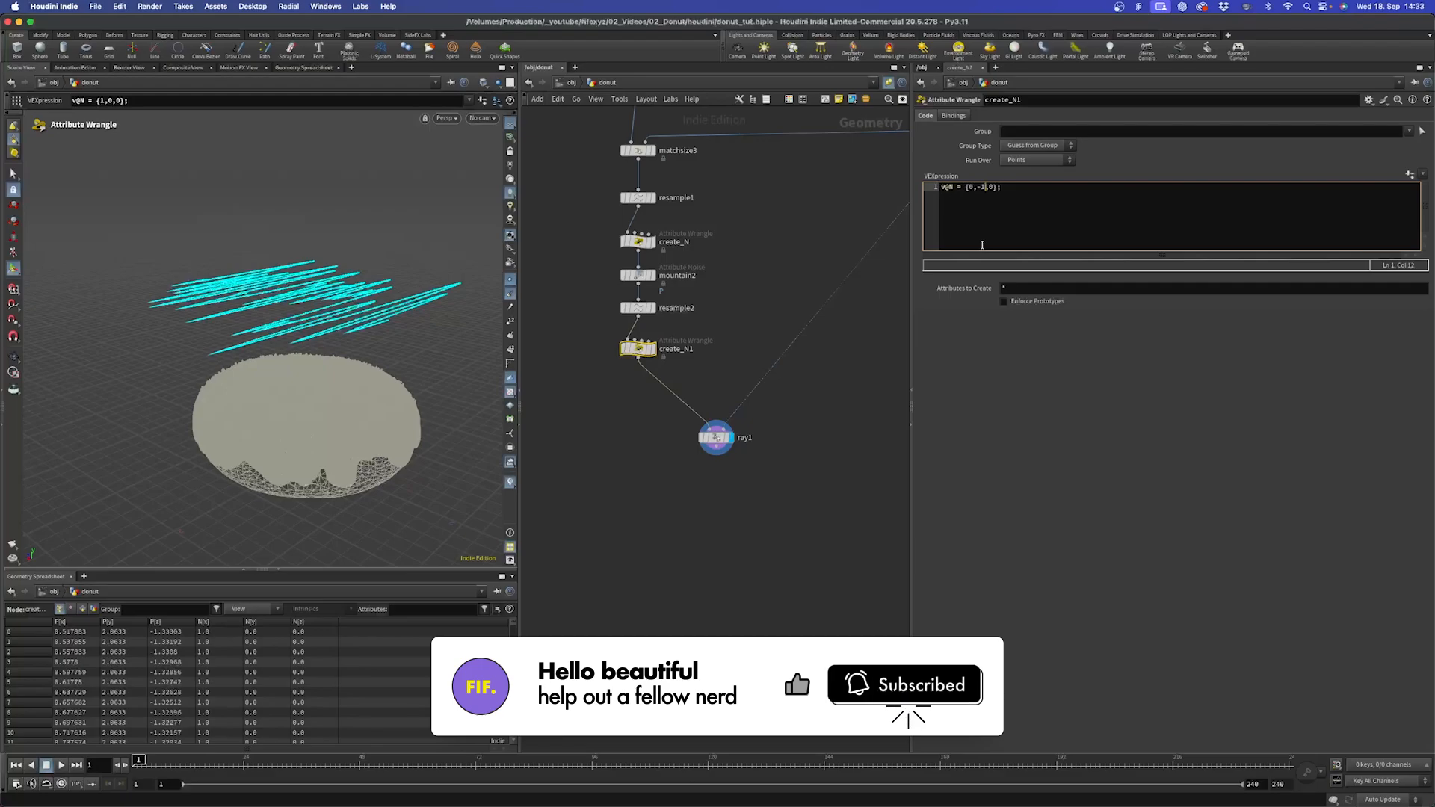
pyautogui.click(510, 295)
pyautogui.click(509, 280)
# - Examine from several angles how the line is projected down onto the donut and where points miss it
pyautogui.keyDown('alt'); pyautogui.moveTo(374, 336); pyautogui.dragTo(437, 394); pyautogui.keyUp('alt')
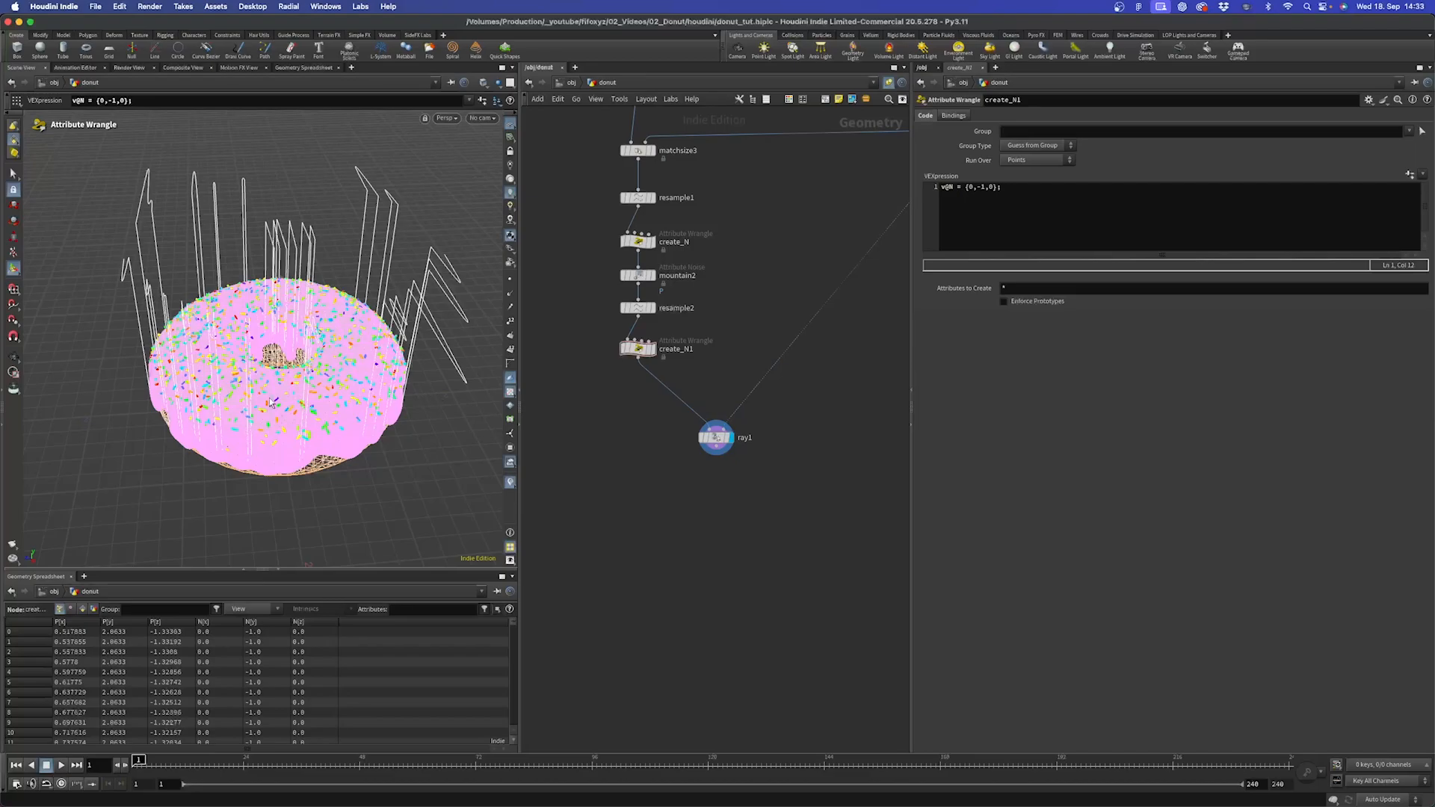
pyautogui.keyDown('alt'); pyautogui.moveTo(437, 395); pyautogui.dragTo(404, 374, button='right'); pyautogui.keyUp('alt')
pyautogui.keyDown('alt'); pyautogui.moveTo(403, 373); pyautogui.dragTo(355, 366); pyautogui.keyUp('alt')
pyautogui.keyDown('alt'); pyautogui.moveTo(355, 366); pyautogui.dragTo(286, 425, button='right'); pyautogui.keyUp('alt')
pyautogui.keyDown('alt'); pyautogui.moveTo(303, 424); pyautogui.dragTo(368, 294); pyautogui.keyUp('alt')
pyautogui.keyDown('alt'); pyautogui.moveTo(368, 293); pyautogui.dragTo(384, 269, button='middle'); pyautogui.keyUp('alt')
pyautogui.scroll(-3, 384, 271)
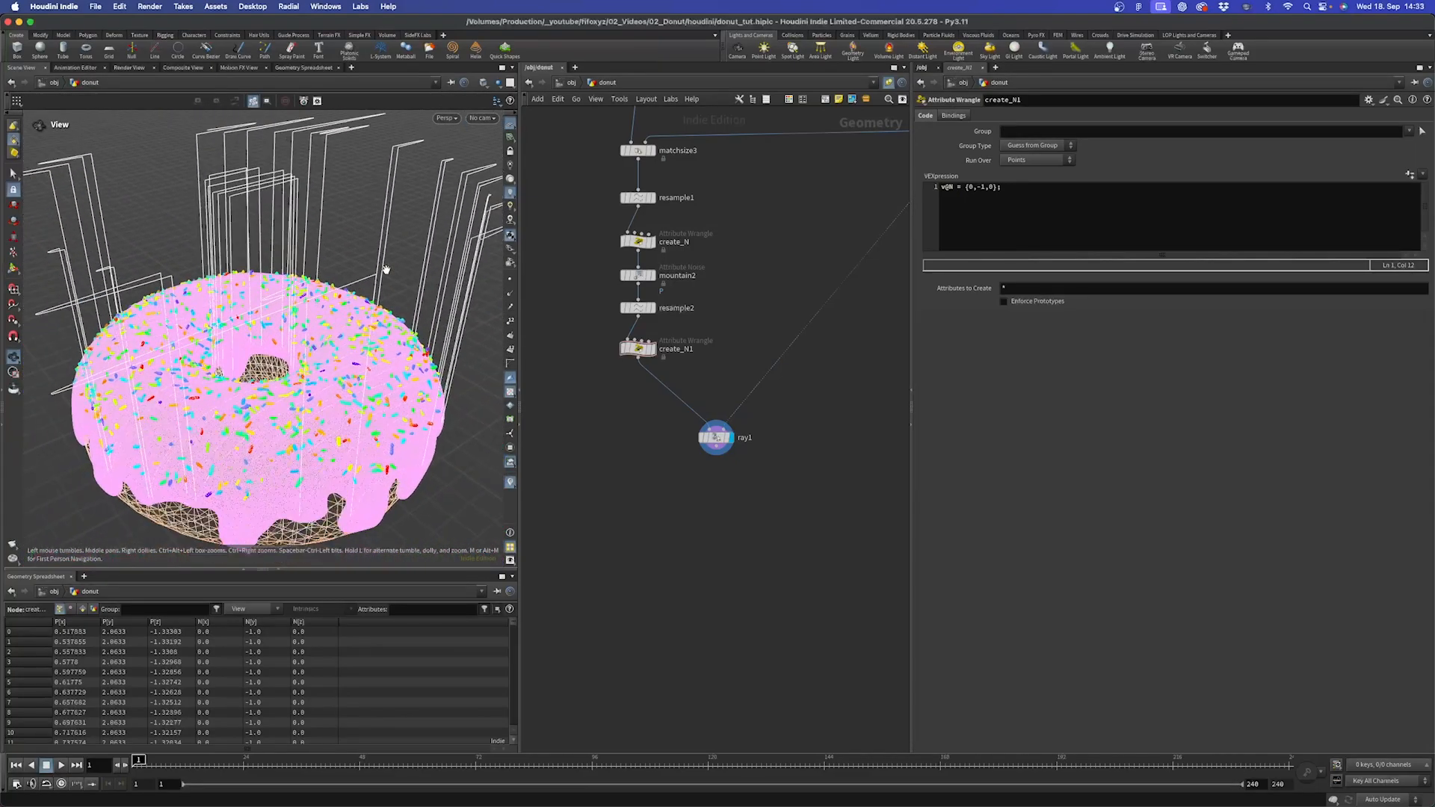
pyautogui.keyDown('alt'); pyautogui.moveTo(242, 265); pyautogui.dragTo(138, 219); pyautogui.keyUp('alt')
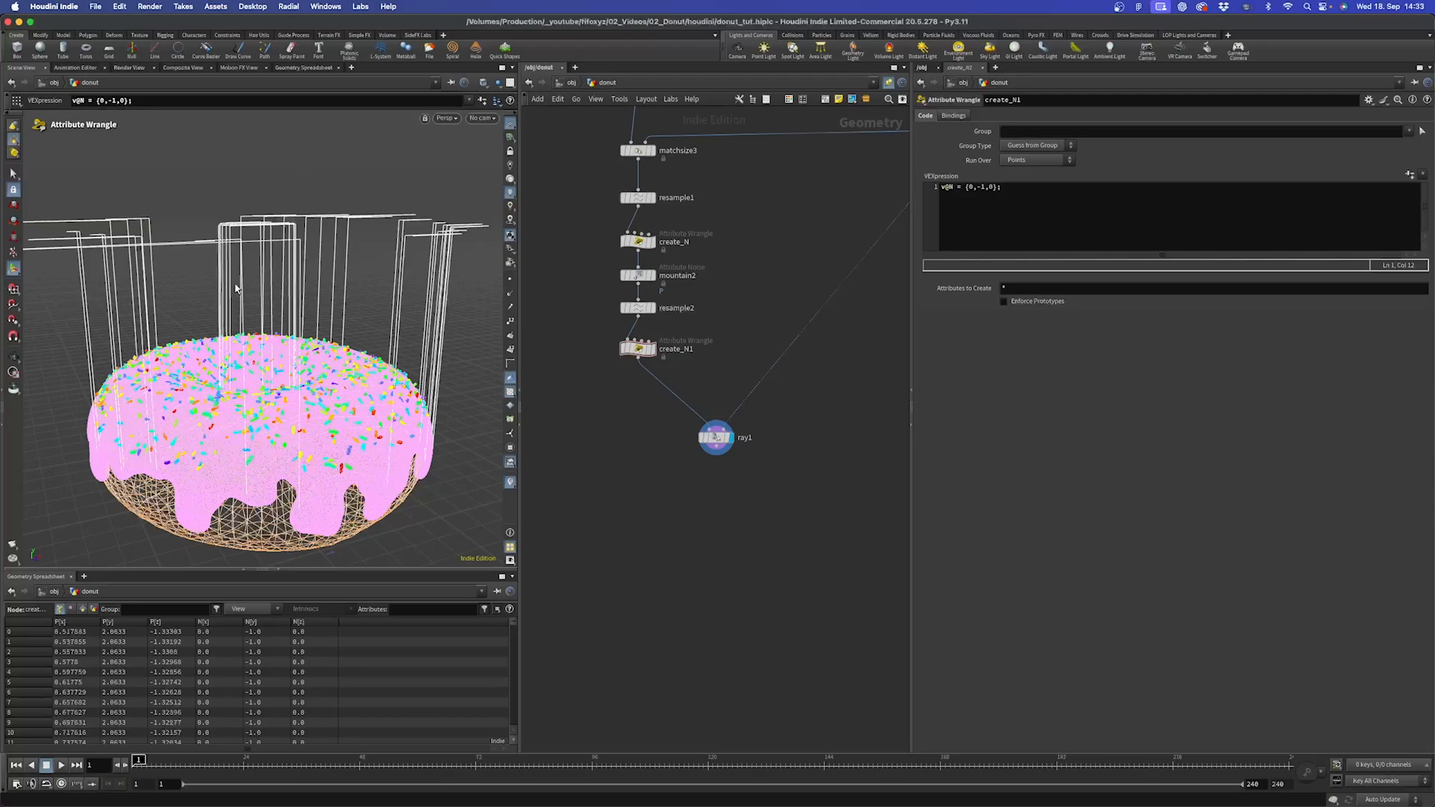
pyautogui.keyDown('alt'); pyautogui.moveTo(281, 278); pyautogui.dragTo(351, 314); pyautogui.keyUp('alt')
# - Enable Create Point Group on ray1, then add a PolyCut node below it and display it
pyautogui.moveTo(650, 487); pyautogui.dragTo(764, 432)
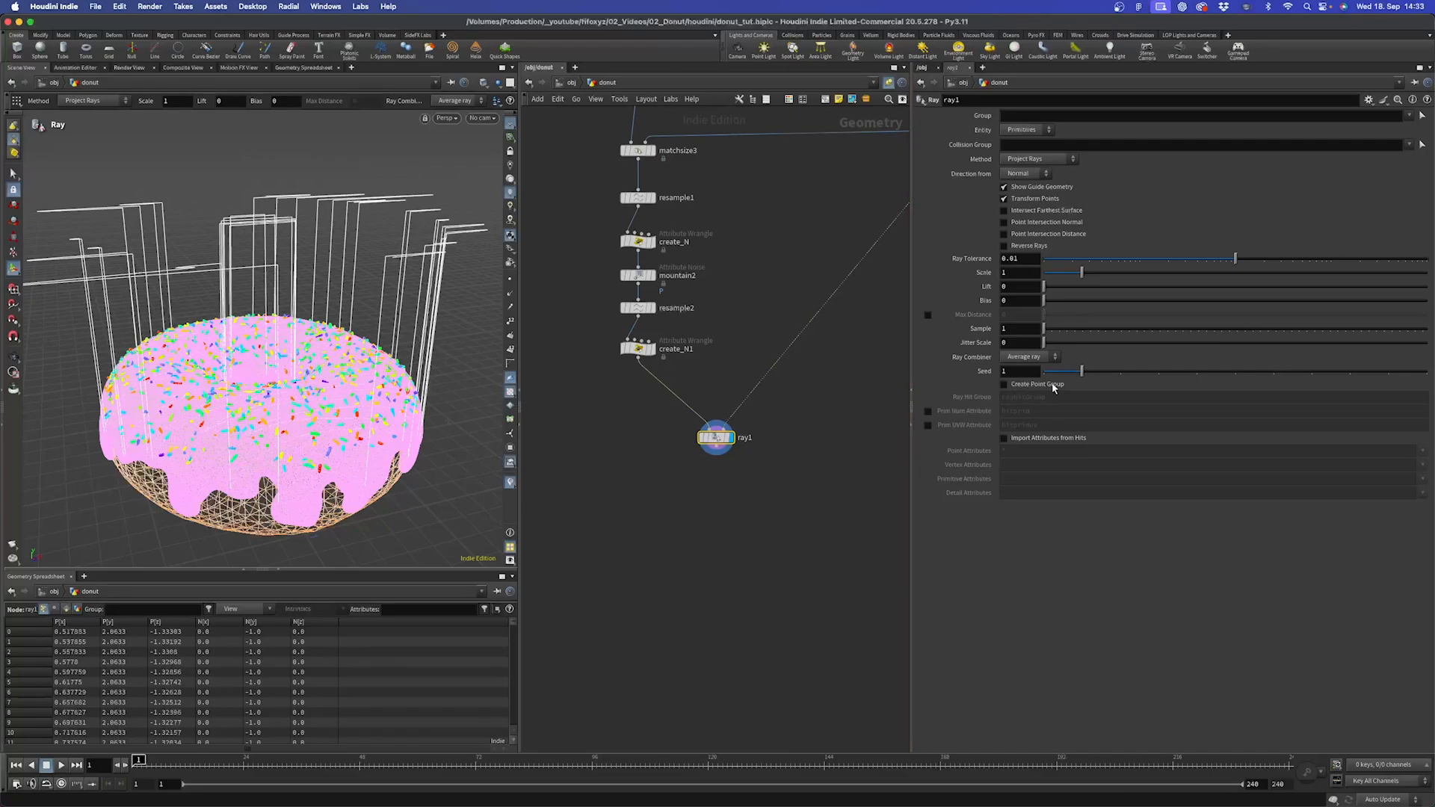
pyautogui.click(1041, 385)
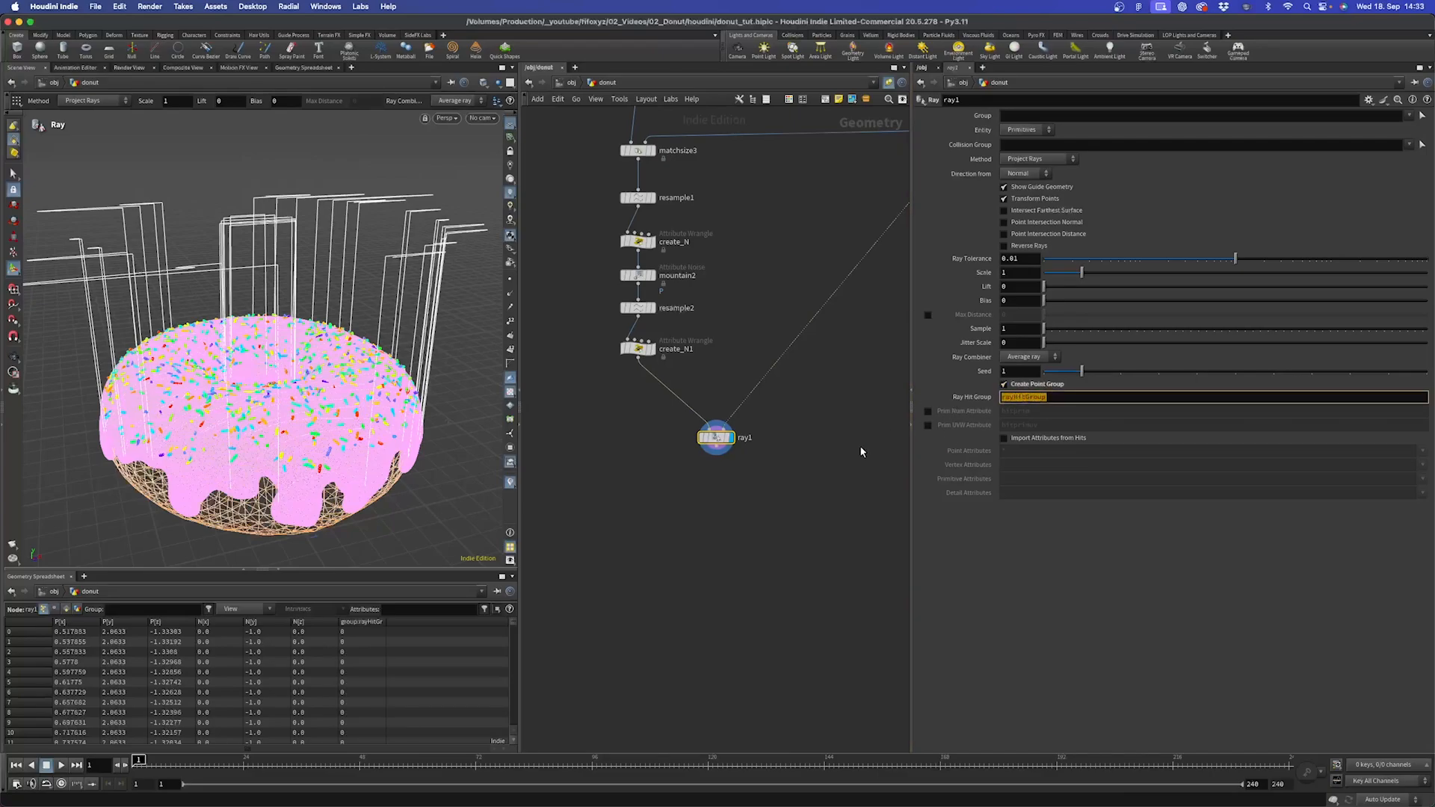
pyautogui.click(757, 489)
pyautogui.press('Tab')
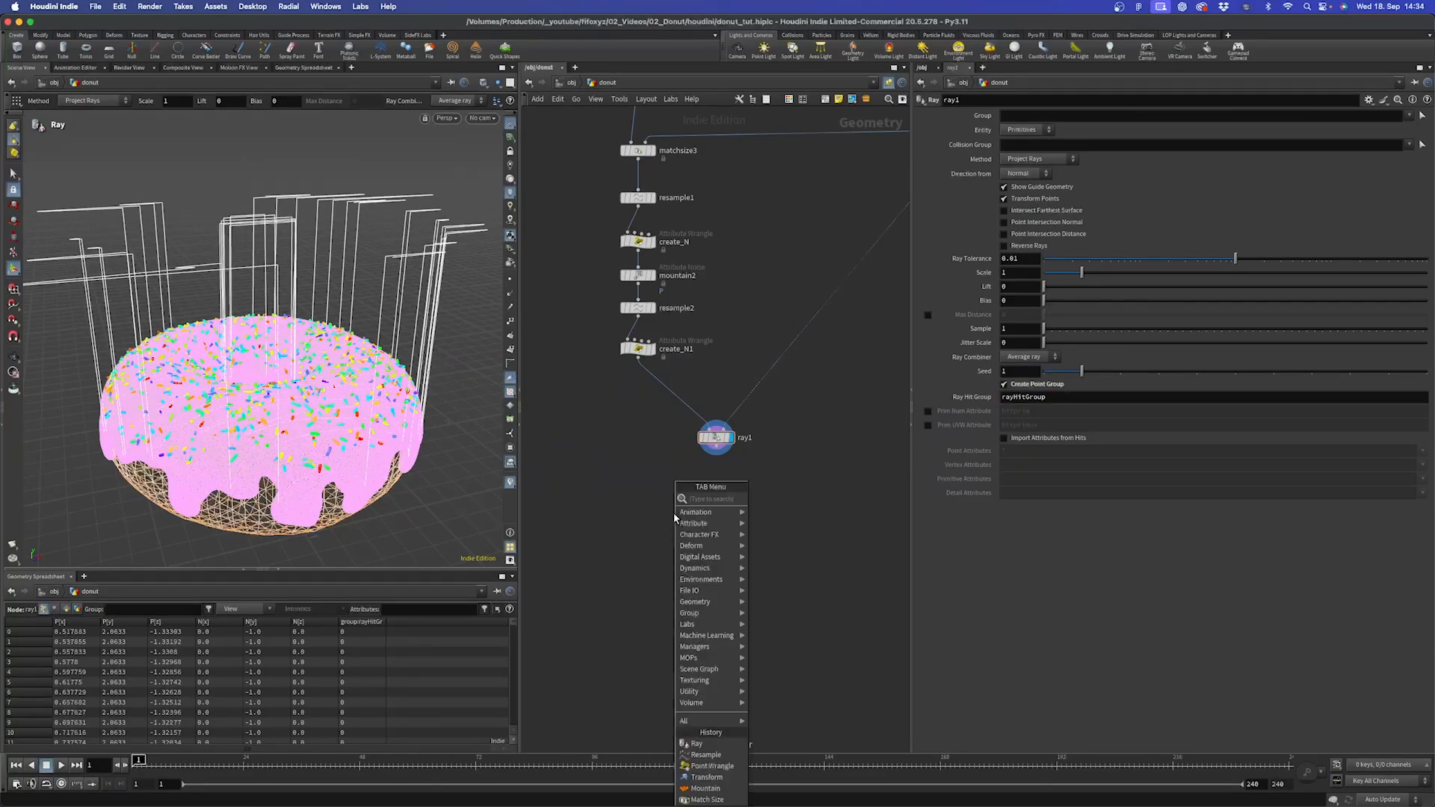
pyautogui.write('polycut')
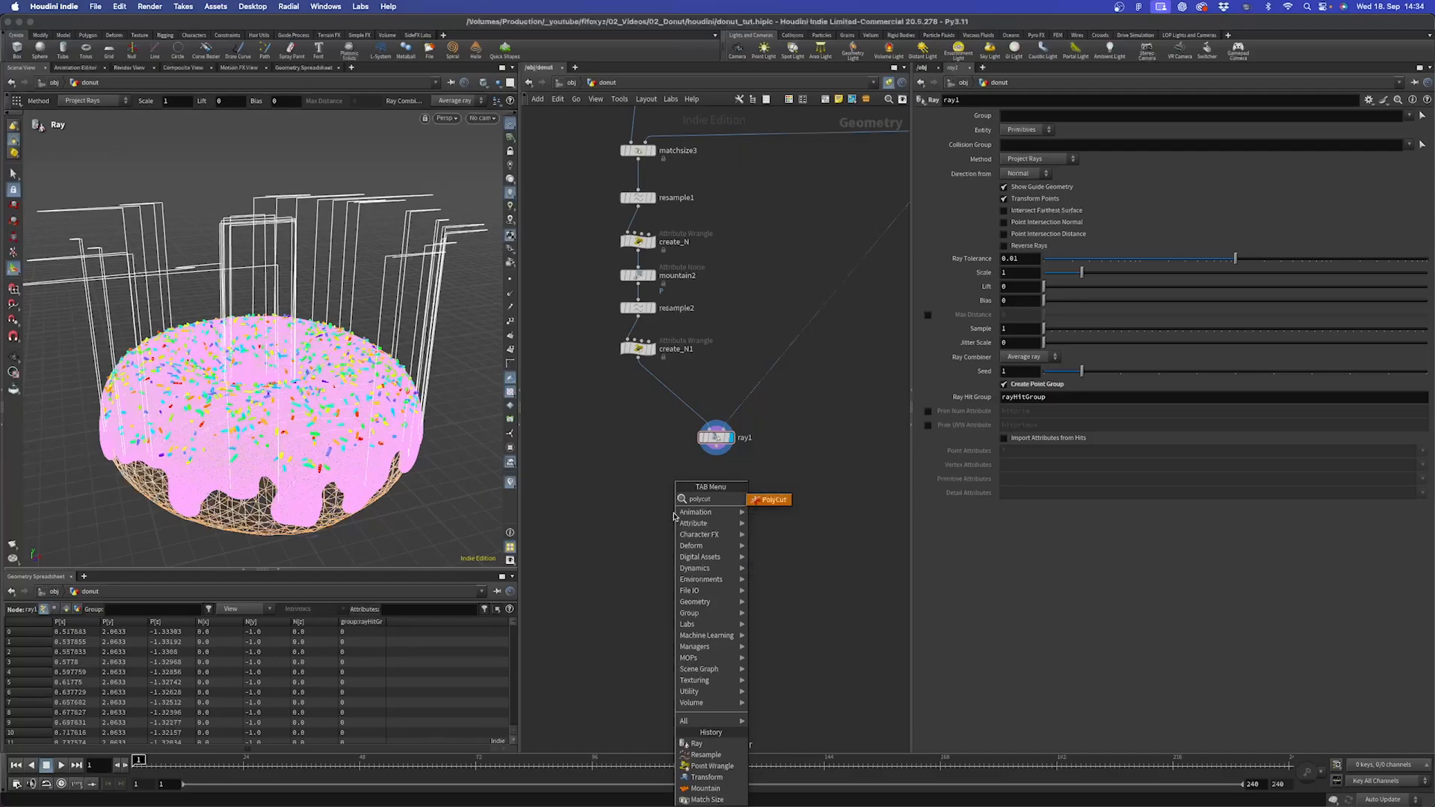
pyautogui.press('Return')
pyautogui.click(714, 495)
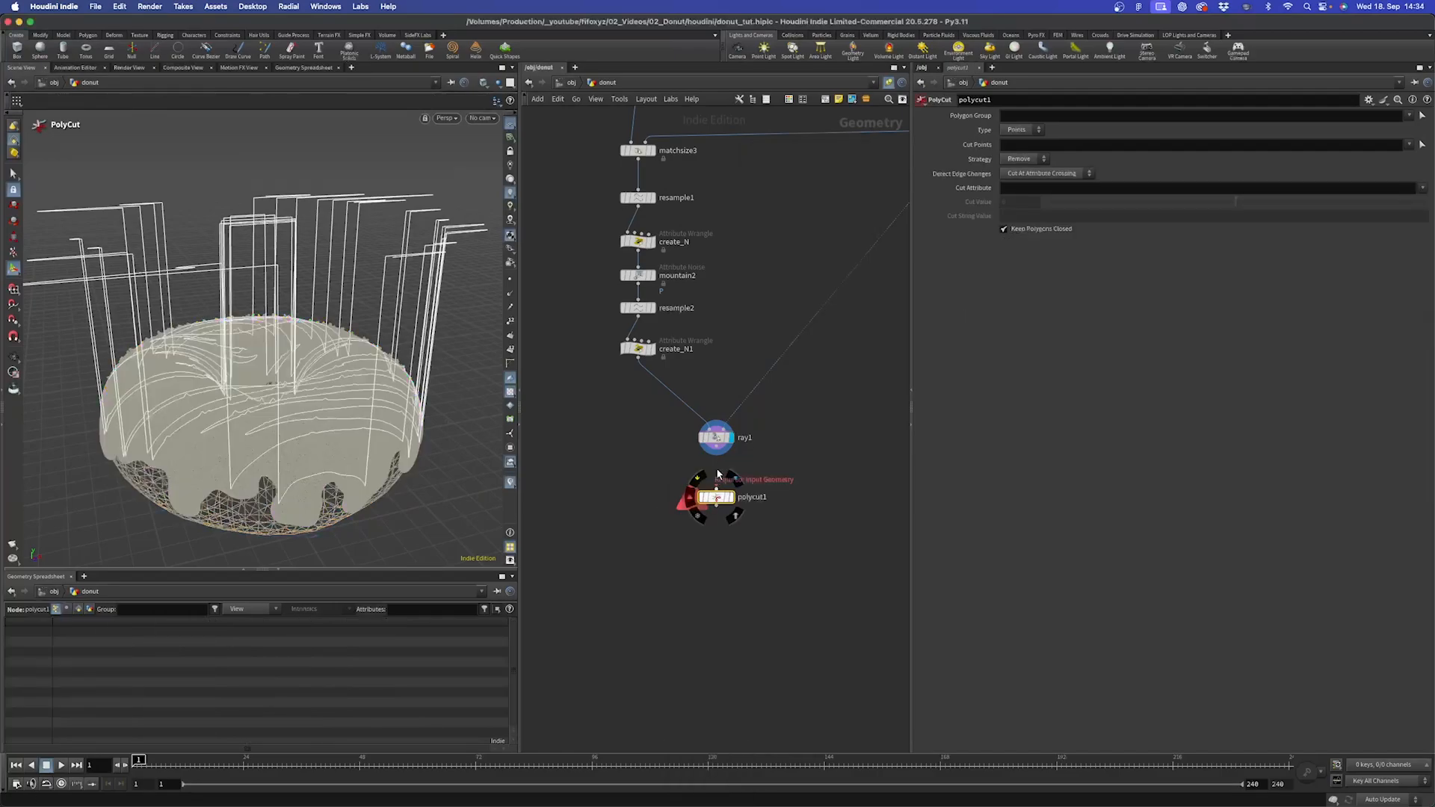
pyautogui.moveTo(720, 461)
pyautogui.mouseDown()
pyautogui.moveTo(716, 487)
pyautogui.moveTo(719, 469)
pyautogui.mouseUp()
pyautogui.click(731, 497)
# - Set the PolyCut's cut points to !rayHitGroup and check the trimmed curves on the donut surface
pyautogui.click(1031, 143)
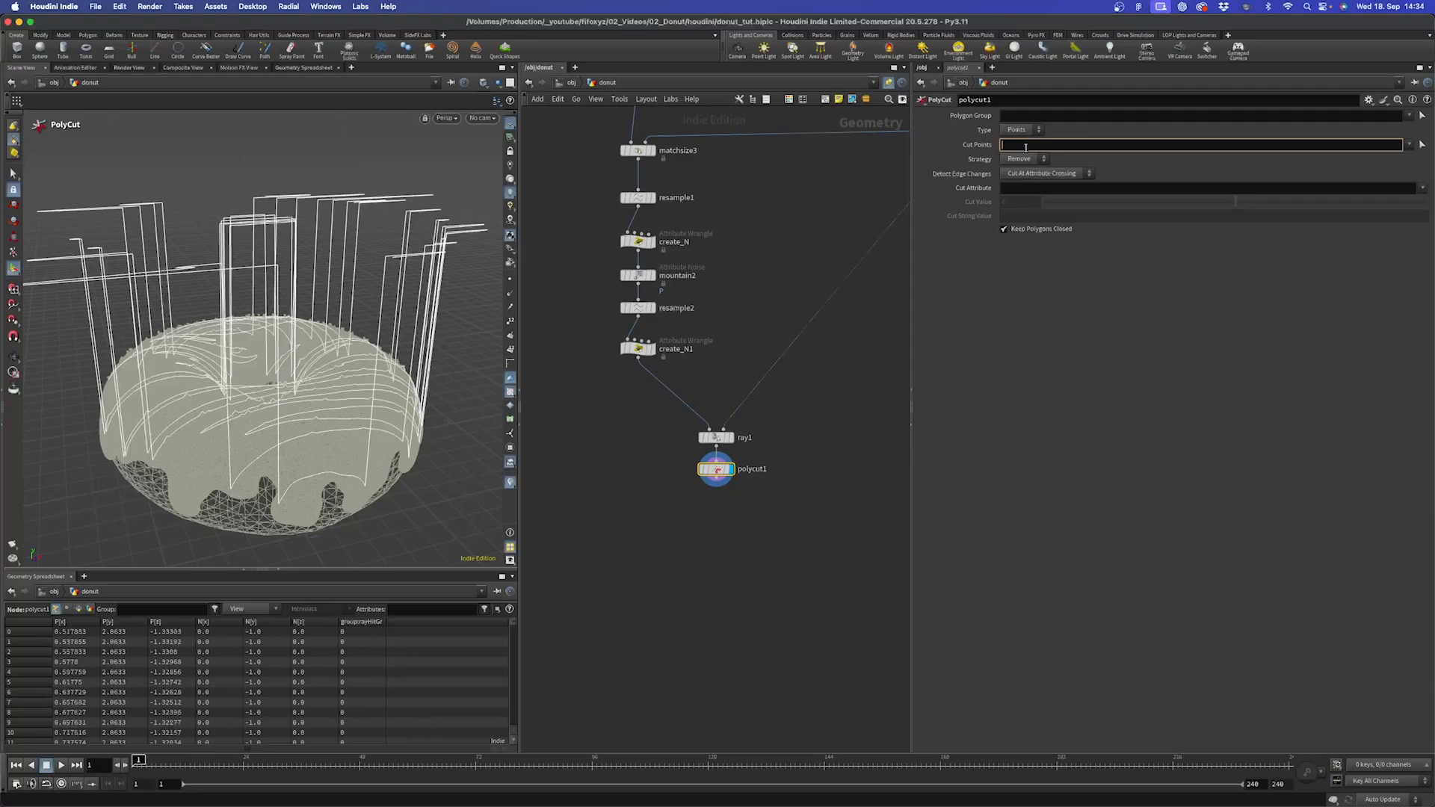
pyautogui.write('rayHitGroup')
pyautogui.press('Return')
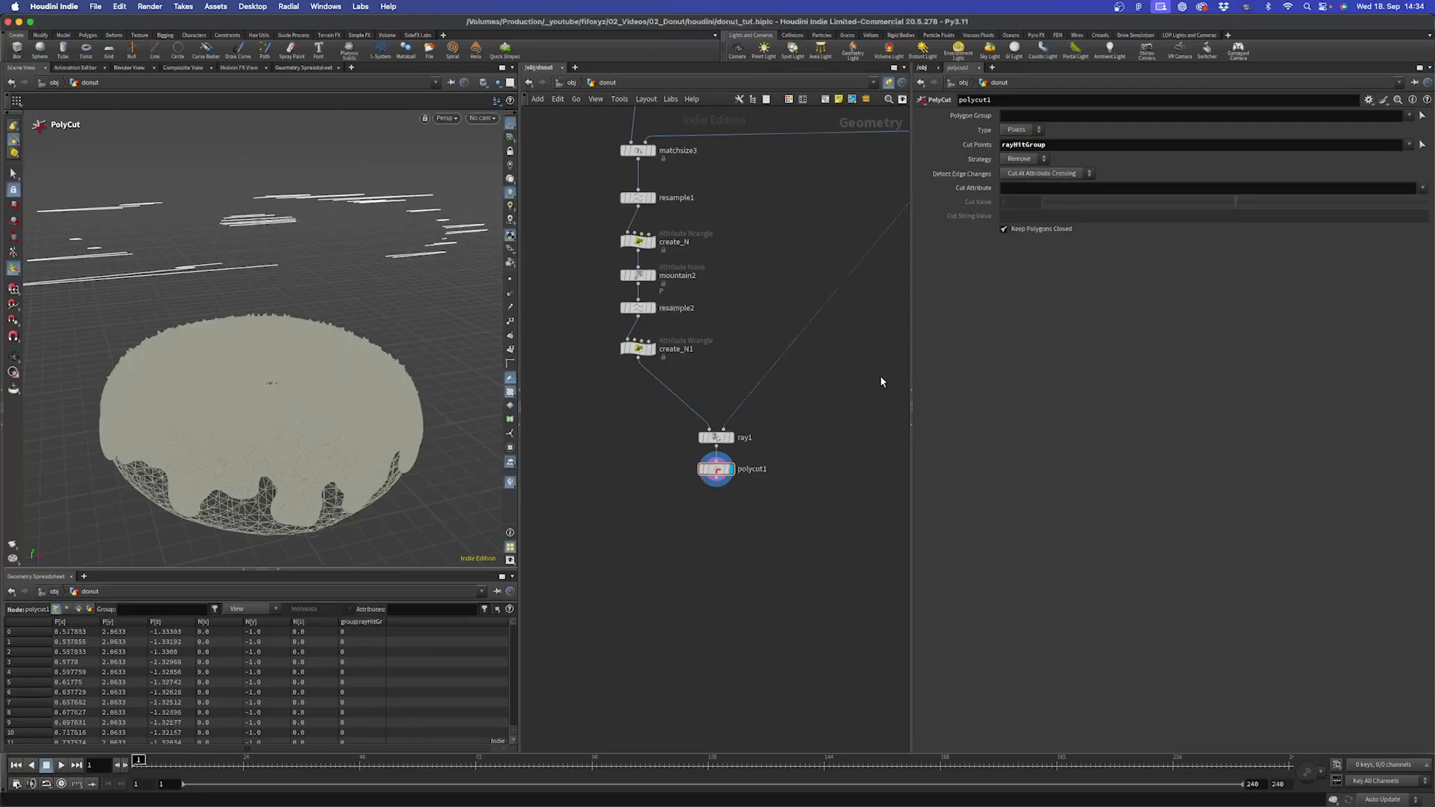
pyautogui.moveTo(1063, 147); pyautogui.dragTo(949, 159)
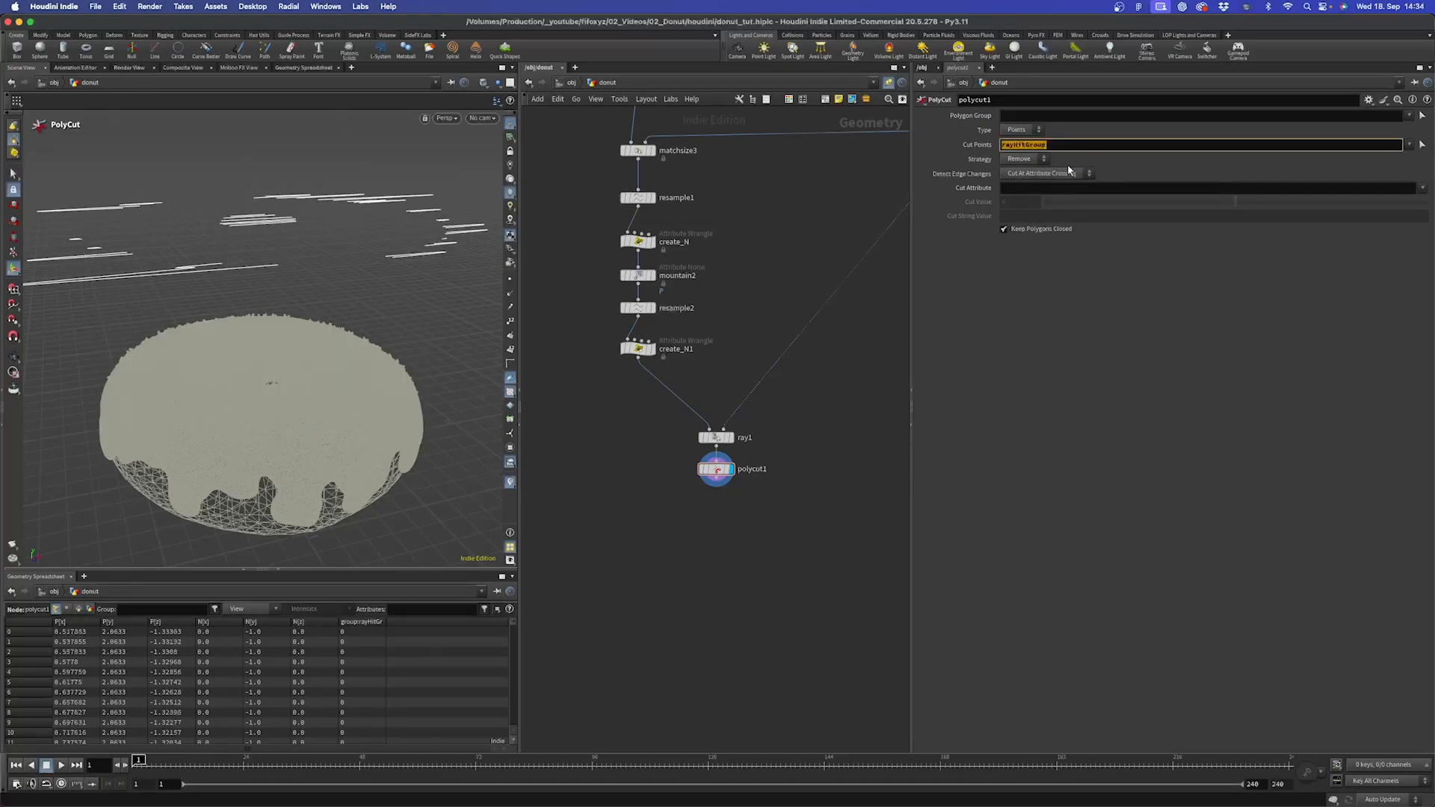
pyautogui.click(1002, 144)
pyautogui.write('!')
pyautogui.press('Return')
pyautogui.scroll(-2, 269, 358)
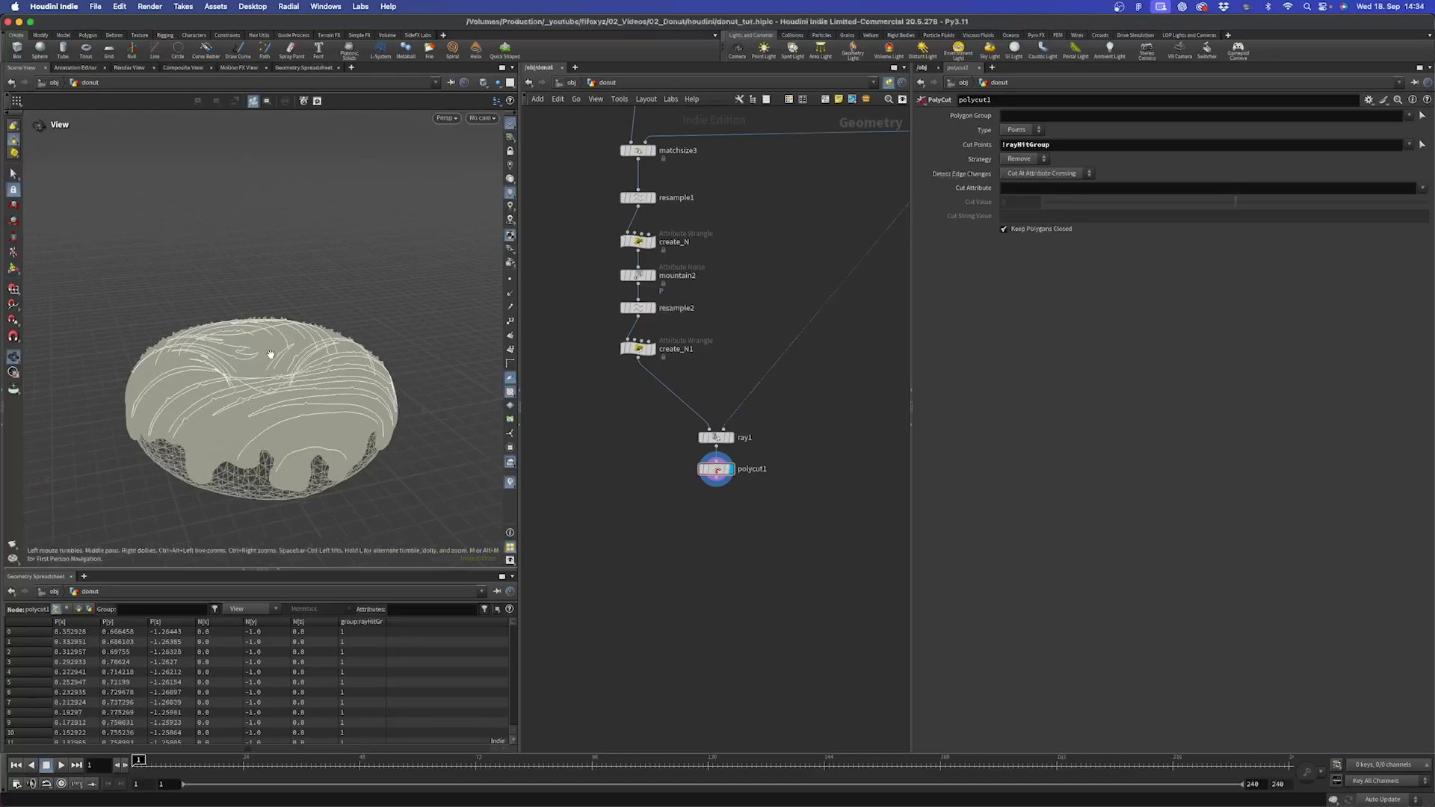
pyautogui.keyDown('alt'); pyautogui.moveTo(223, 364); pyautogui.dragTo(150, 284); pyautogui.keyUp('alt')
pyautogui.scroll(4, 278, 307)
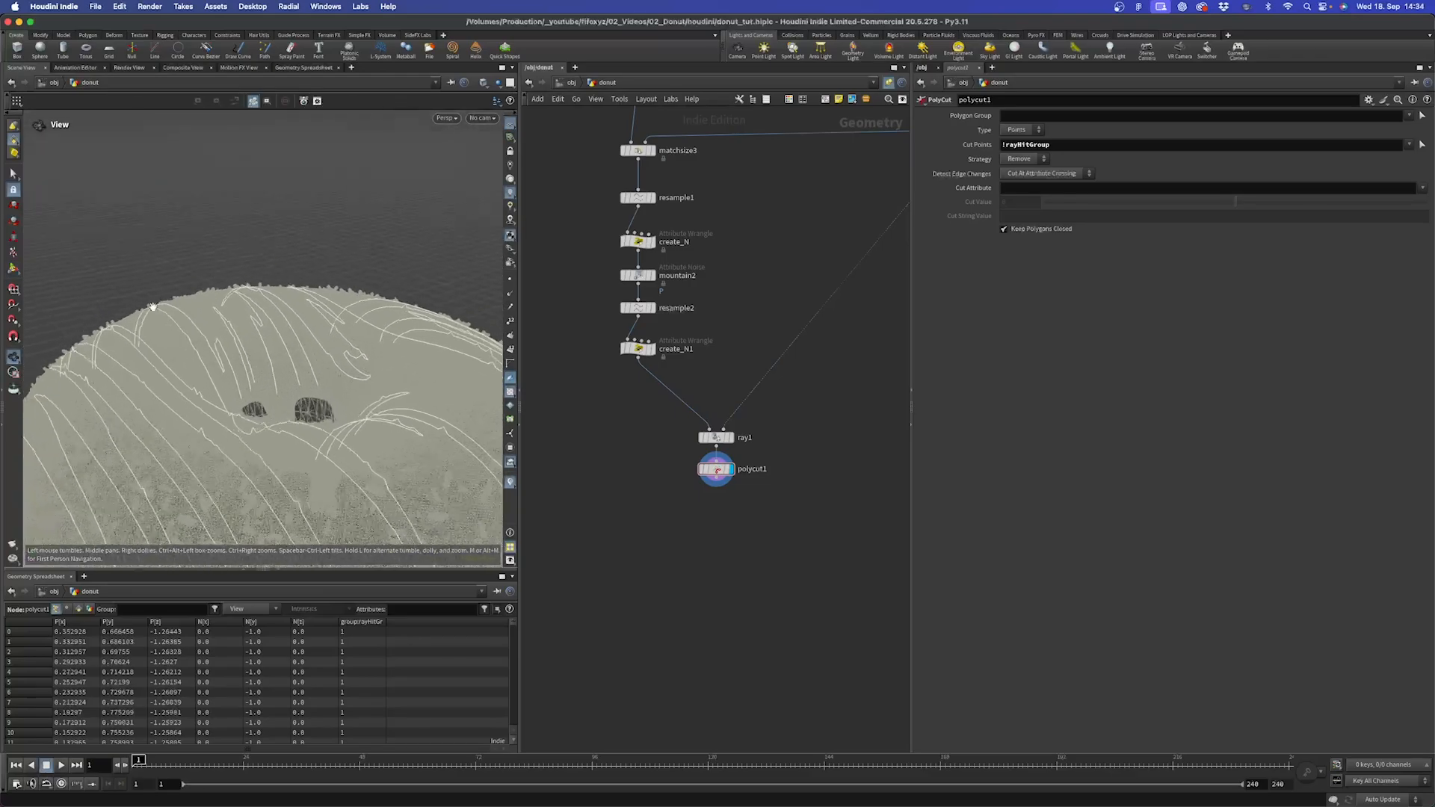
pyautogui.scroll(-4, 203, 391)
pyautogui.keyDown('alt'); pyautogui.moveTo(202, 391); pyautogui.dragTo(277, 305); pyautogui.keyUp('alt')
pyautogui.scroll(4, 276, 305)
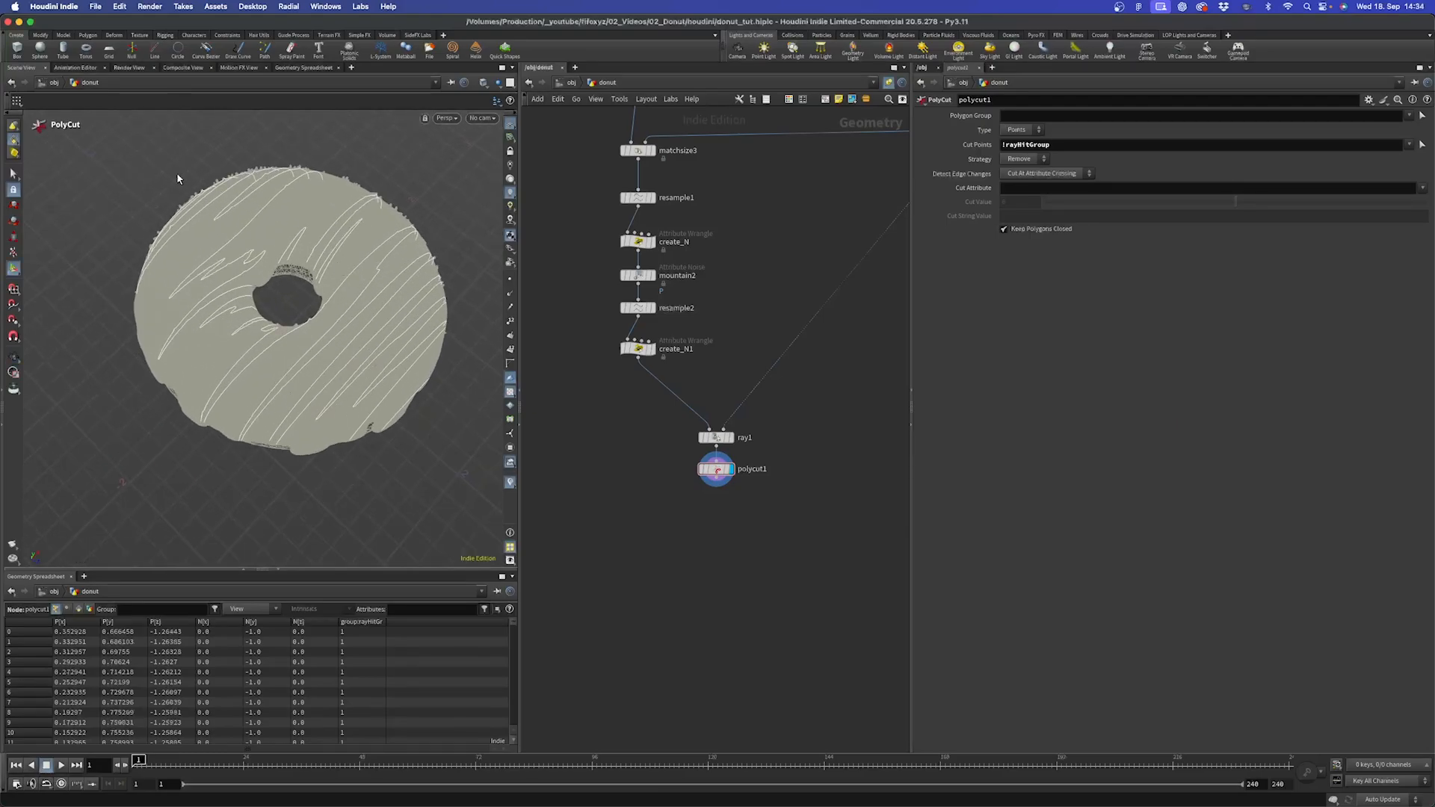
# - Place a copy of resample2 below polycut1, connect it and display the resampled curves
pyautogui.scroll(3, 713, 510)
pyautogui.keyDown('alt'); pyautogui.moveTo(604, 219); pyautogui.dragTo(718, 535); pyautogui.keyUp('alt')
pyautogui.moveTo(717, 463); pyautogui.dragTo(738, 515)
pyautogui.click(744, 561)
pyautogui.click(739, 513)
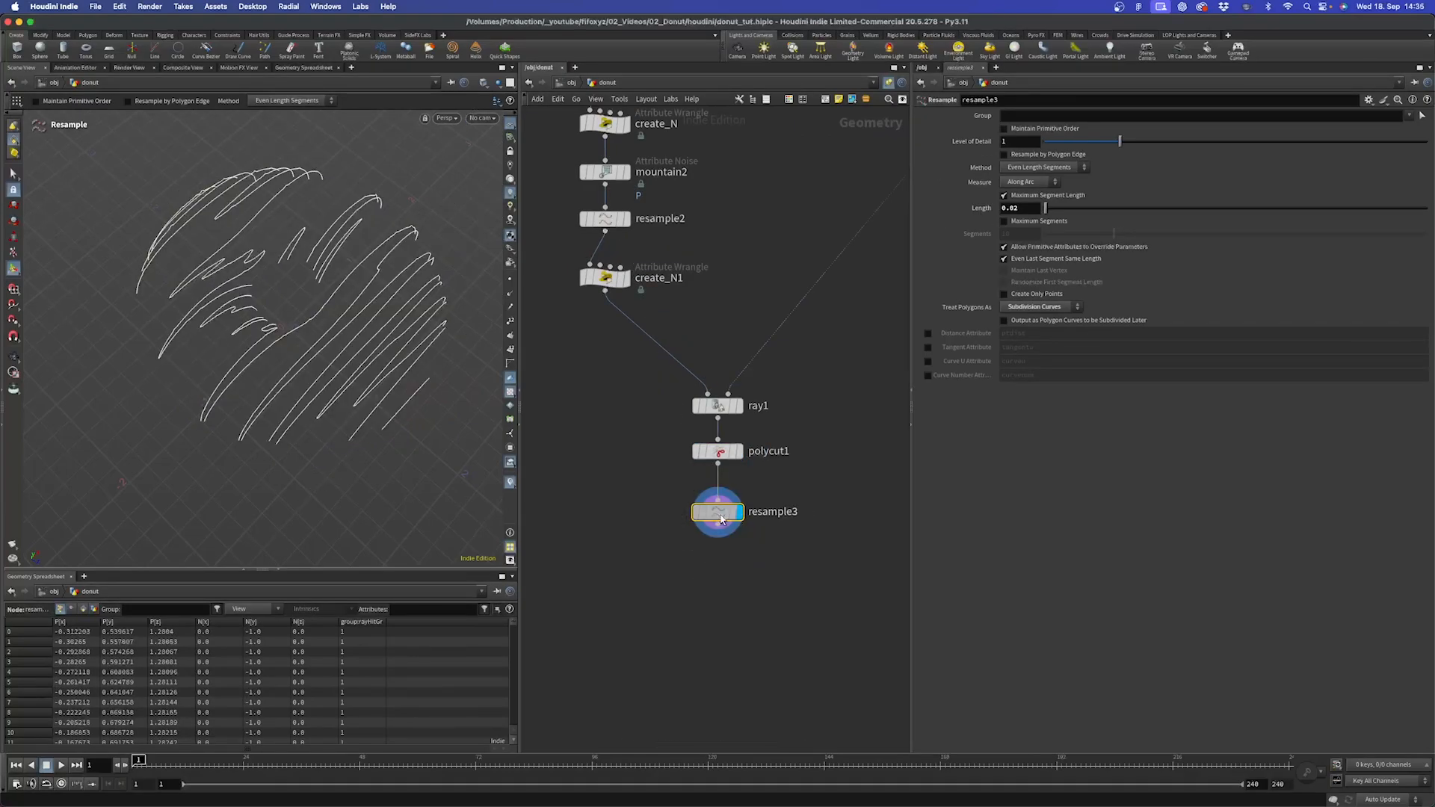
# - Add a Sweep node below resample3, connect it and make it the displayed node
pyautogui.moveTo(712, 609); pyautogui.dragTo(719, 509, button='middle')
pyautogui.press('Tab')
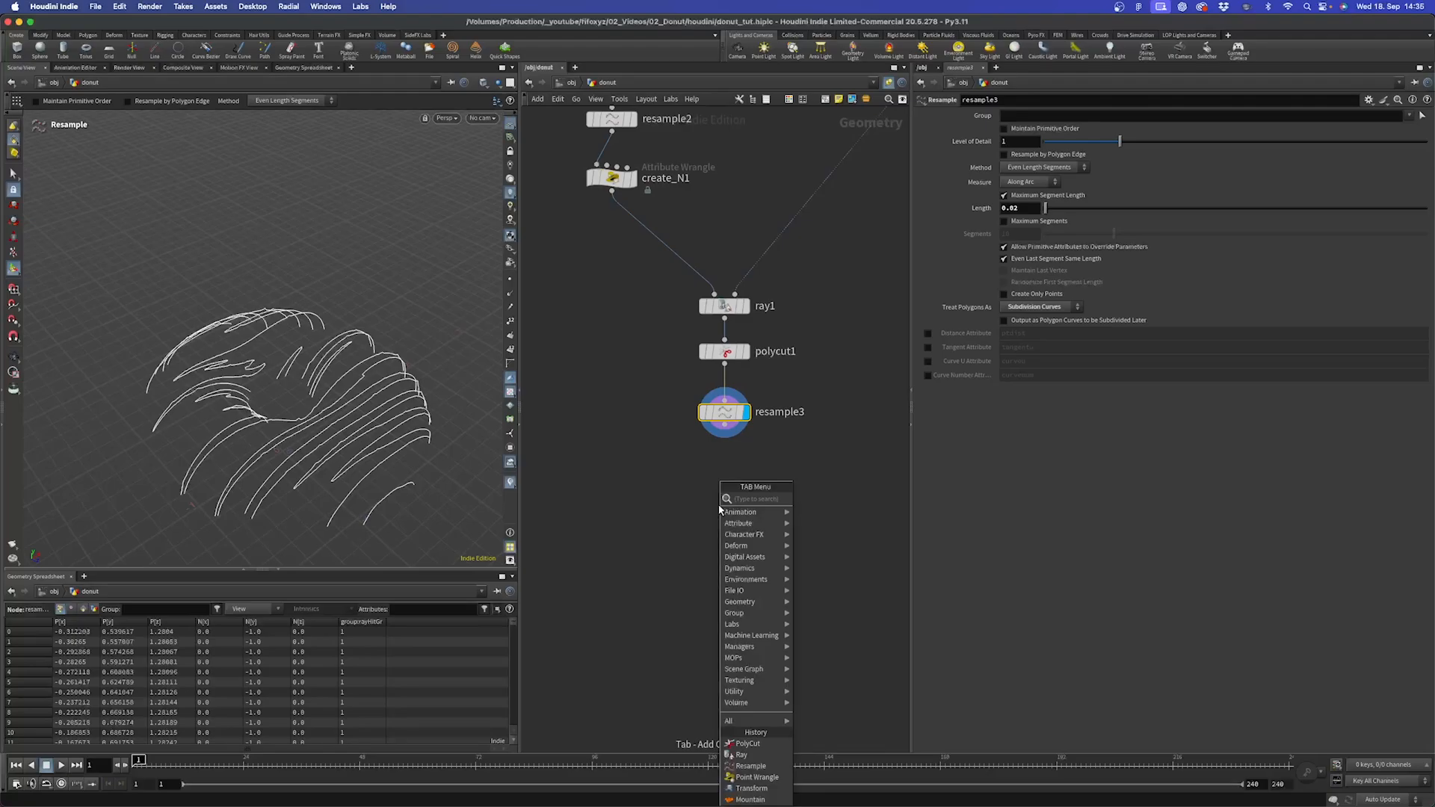
pyautogui.write('swee')
pyautogui.press('Return')
pyautogui.click(719, 505)
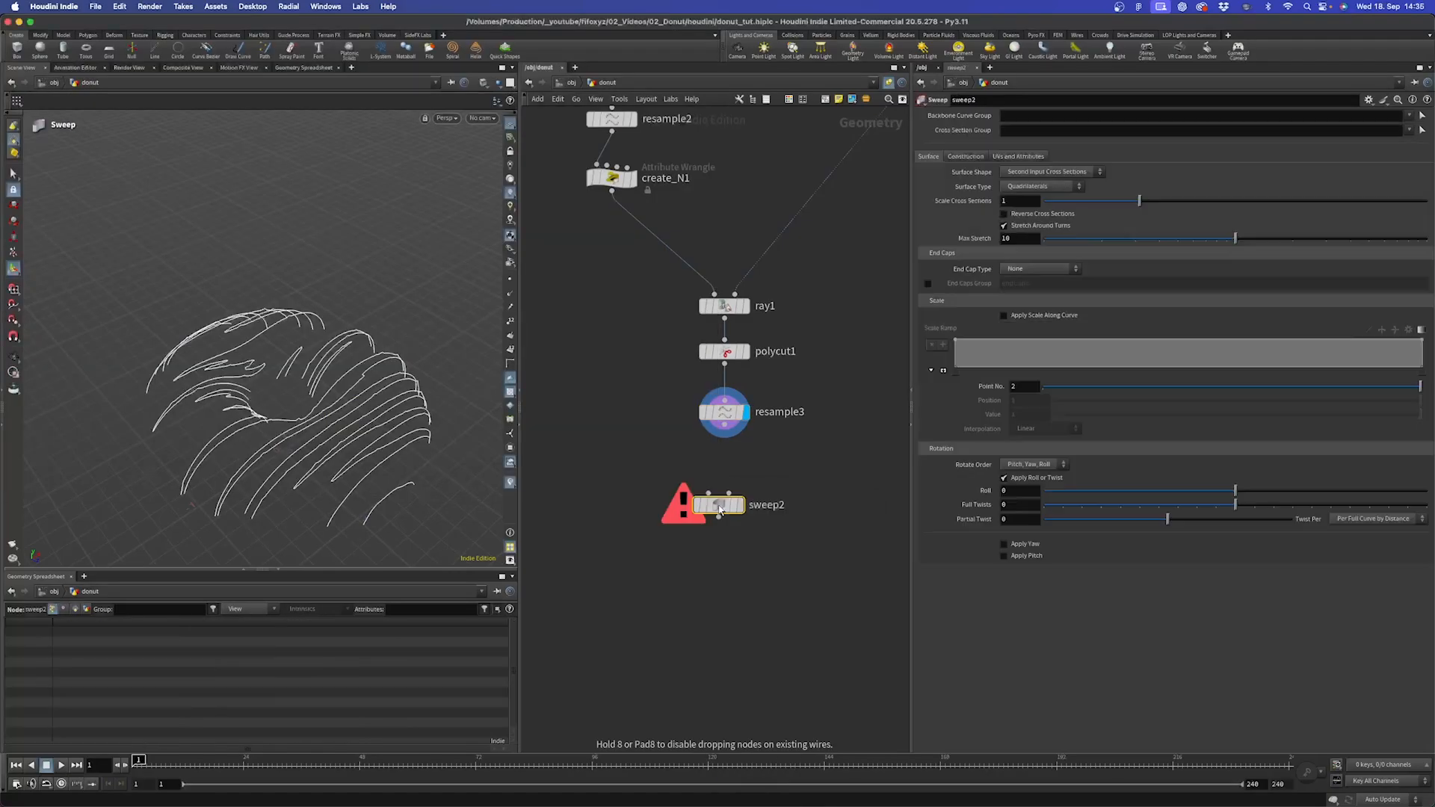
pyautogui.click(739, 505)
pyautogui.moveTo(729, 505); pyautogui.dragTo(734, 487)
# - Set the Sweep's surface shape to Round Tube
pyautogui.click(1060, 172)
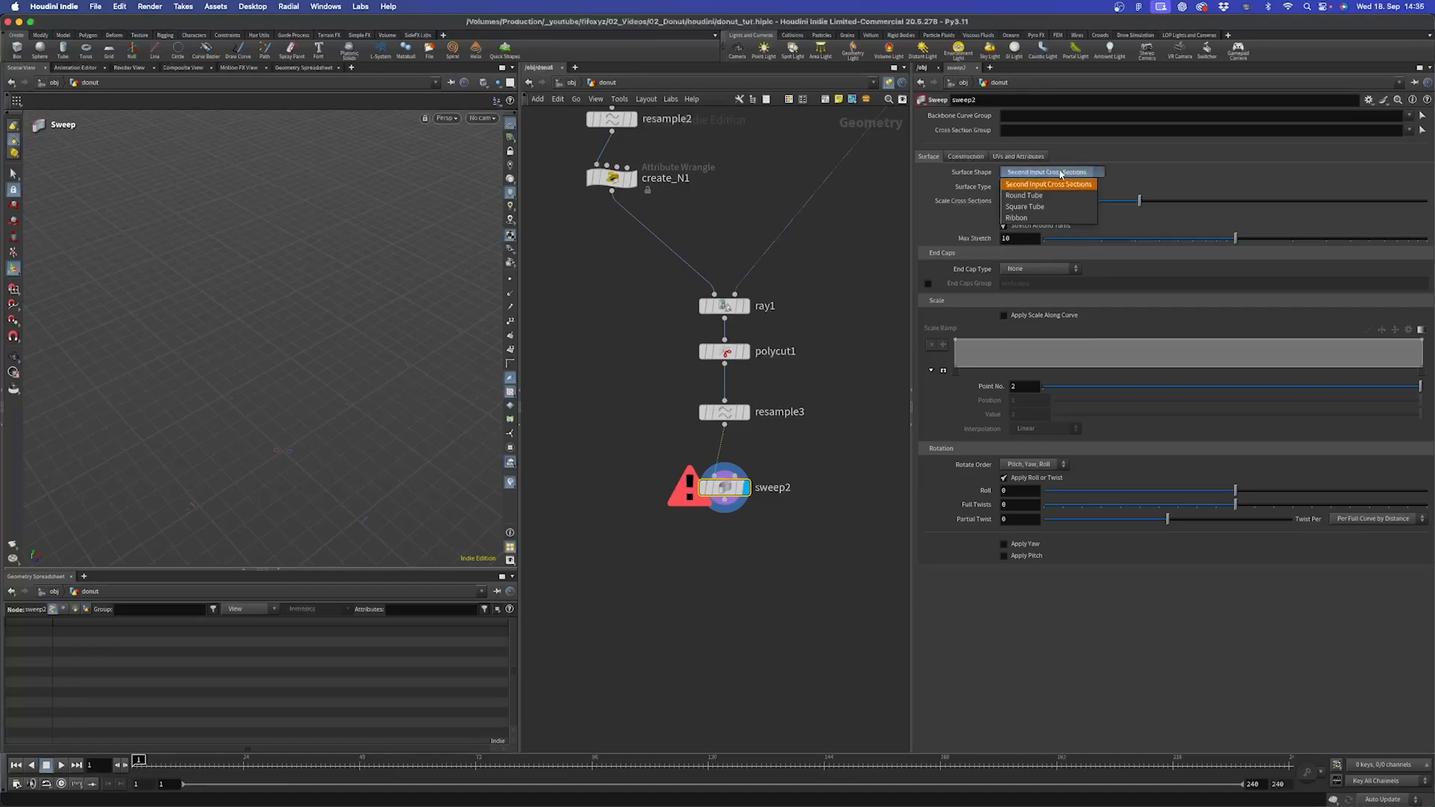
pyautogui.click(1052, 199)
pyautogui.scroll(3, 202, 453)
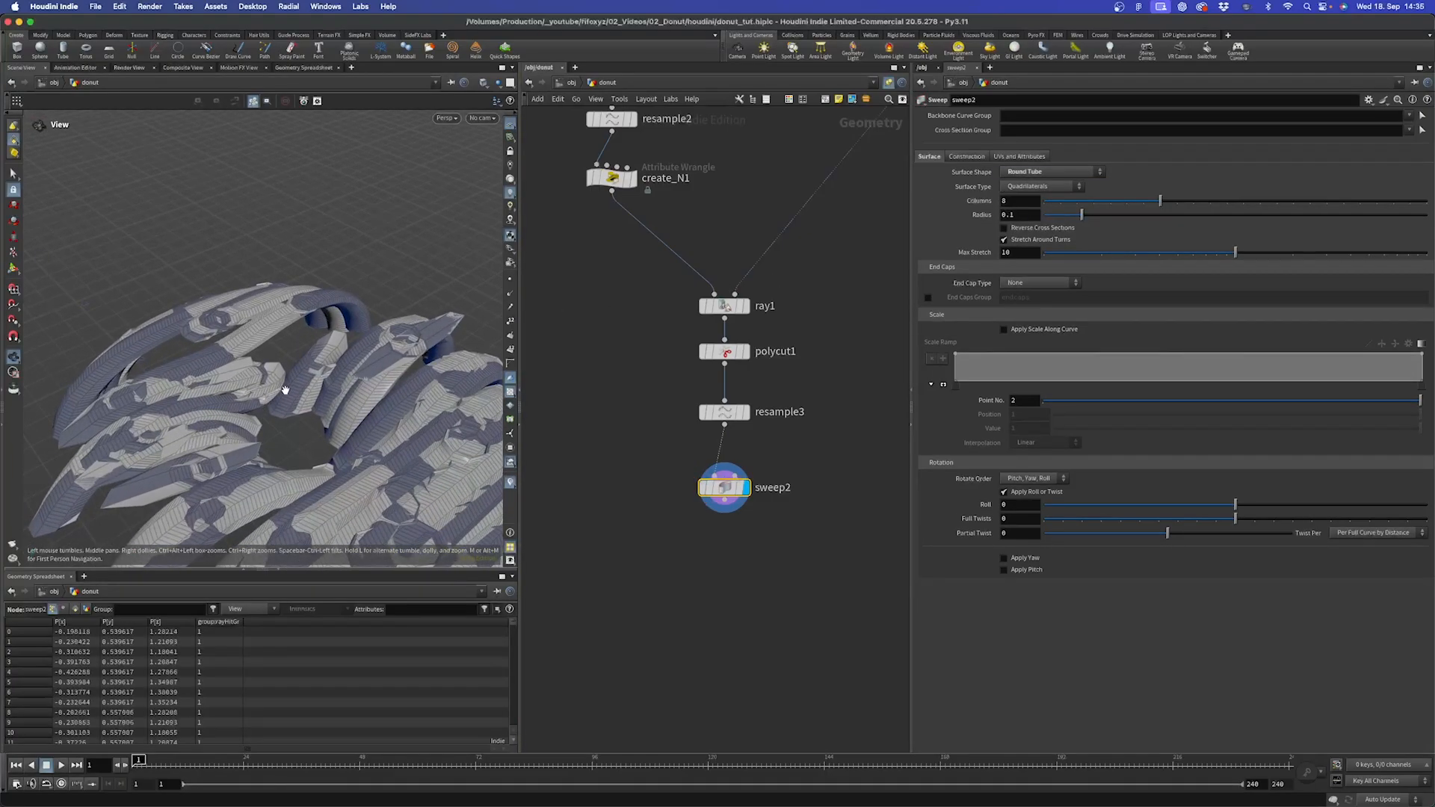
# - Set the sweep2 tube radius to 0.009 and check the thin tubes up close
pyautogui.scroll(-3, 737, 541)
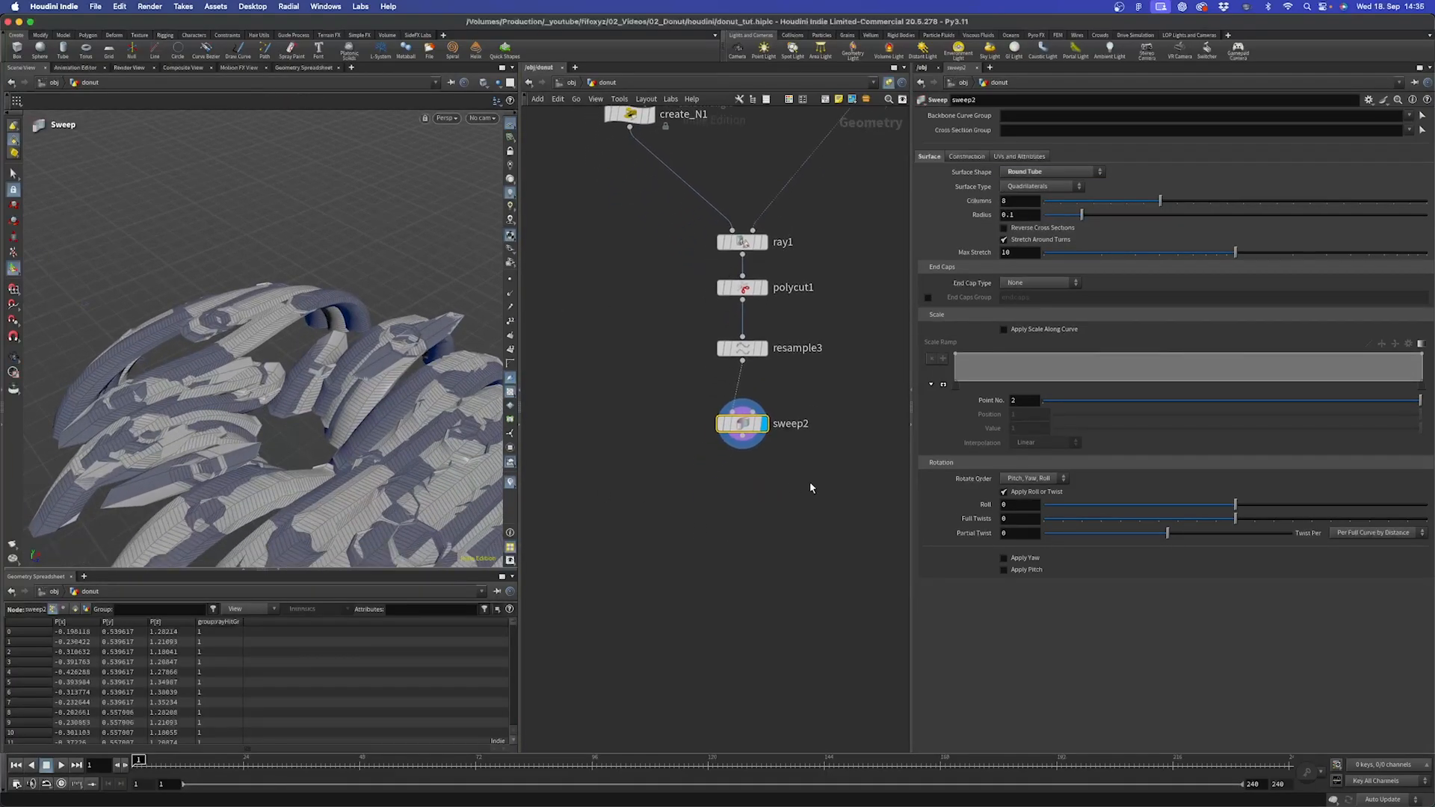
pyautogui.moveTo(1080, 216); pyautogui.dragTo(1047, 216)
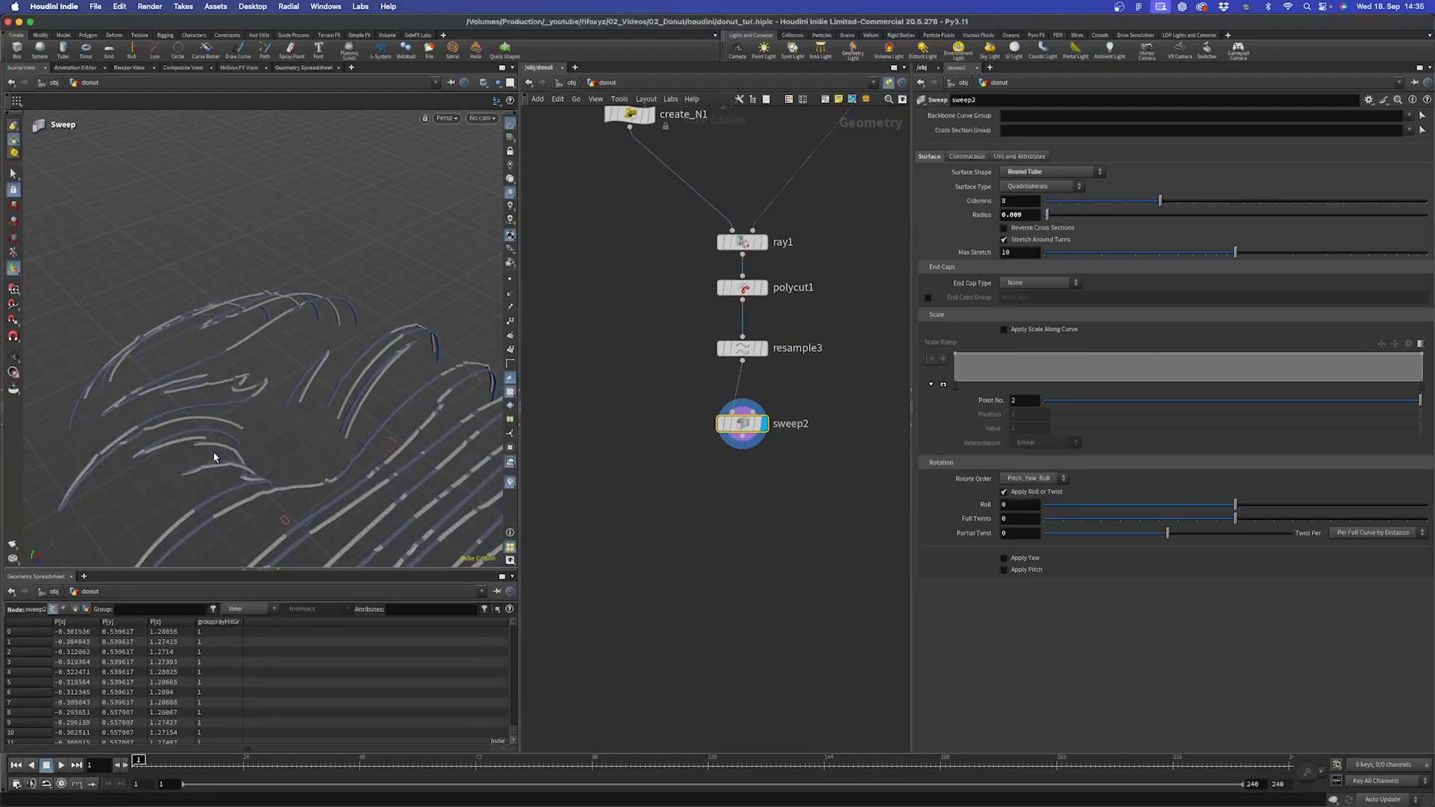
pyautogui.keyDown('alt'); pyautogui.moveTo(214, 457); pyautogui.dragTo(314, 197, button='middle'); pyautogui.keyUp('alt')
pyautogui.keyDown('alt'); pyautogui.moveTo(254, 291); pyautogui.dragTo(377, 207, button='right'); pyautogui.keyUp('alt')
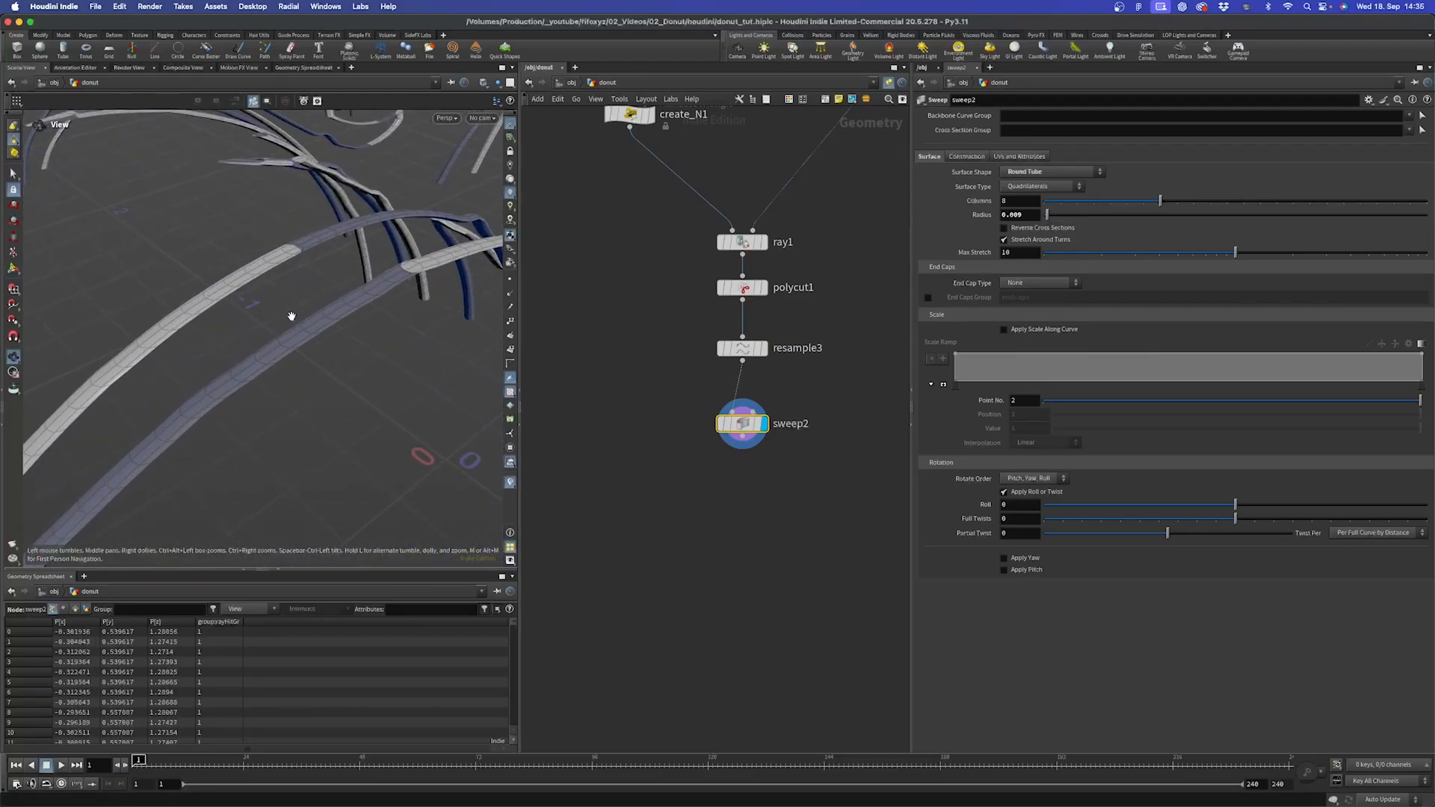
pyautogui.keyDown('alt'); pyautogui.moveTo(292, 316); pyautogui.dragTo(326, 294); pyautogui.keyUp('alt')
pyautogui.keyDown('alt'); pyautogui.moveTo(327, 295); pyautogui.dragTo(284, 333, button='right'); pyautogui.keyUp('alt')
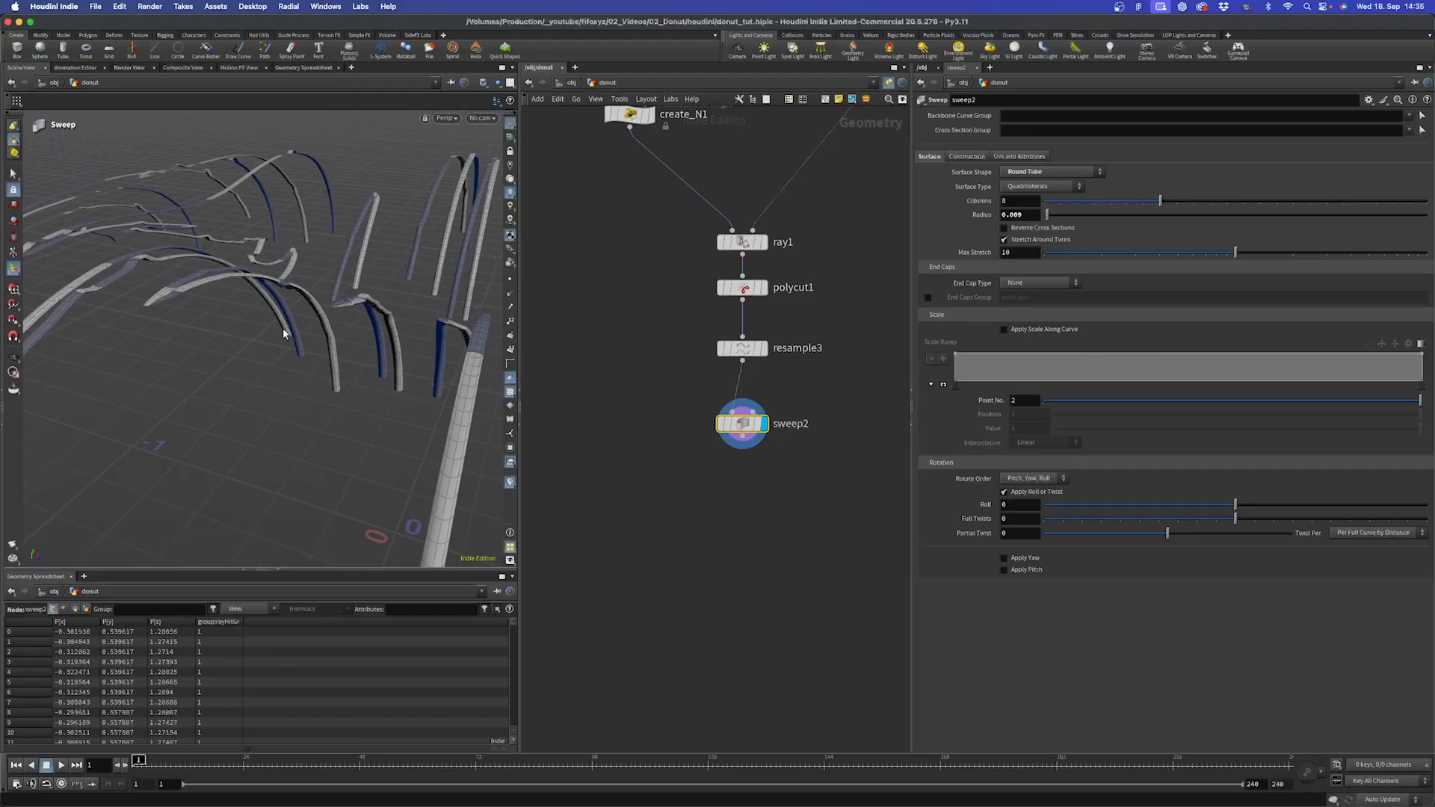
# - Enable the tangent attribute output on resample3 and name the attribute N
pyautogui.moveTo(644, 342); pyautogui.dragTo(814, 382)
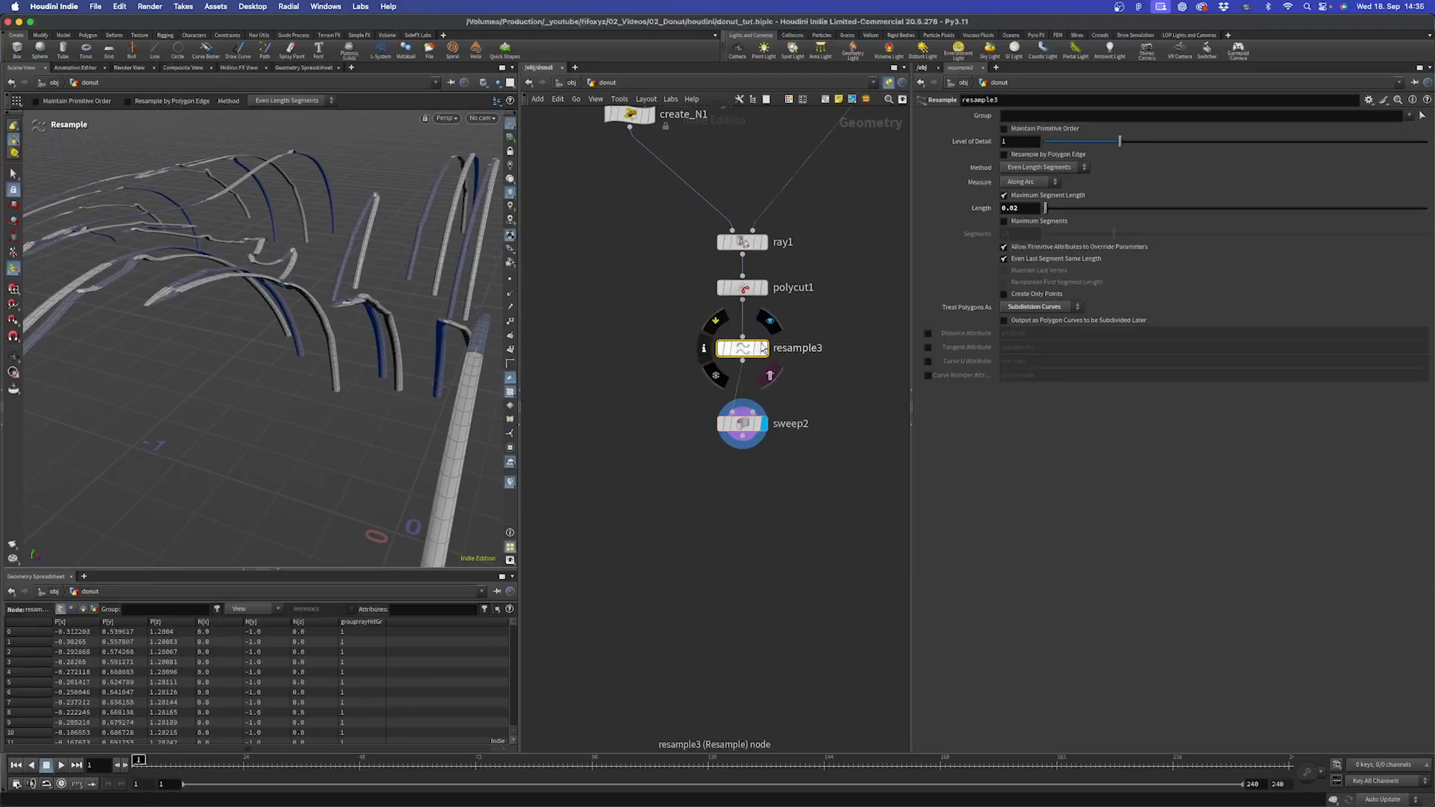
pyautogui.click(929, 348)
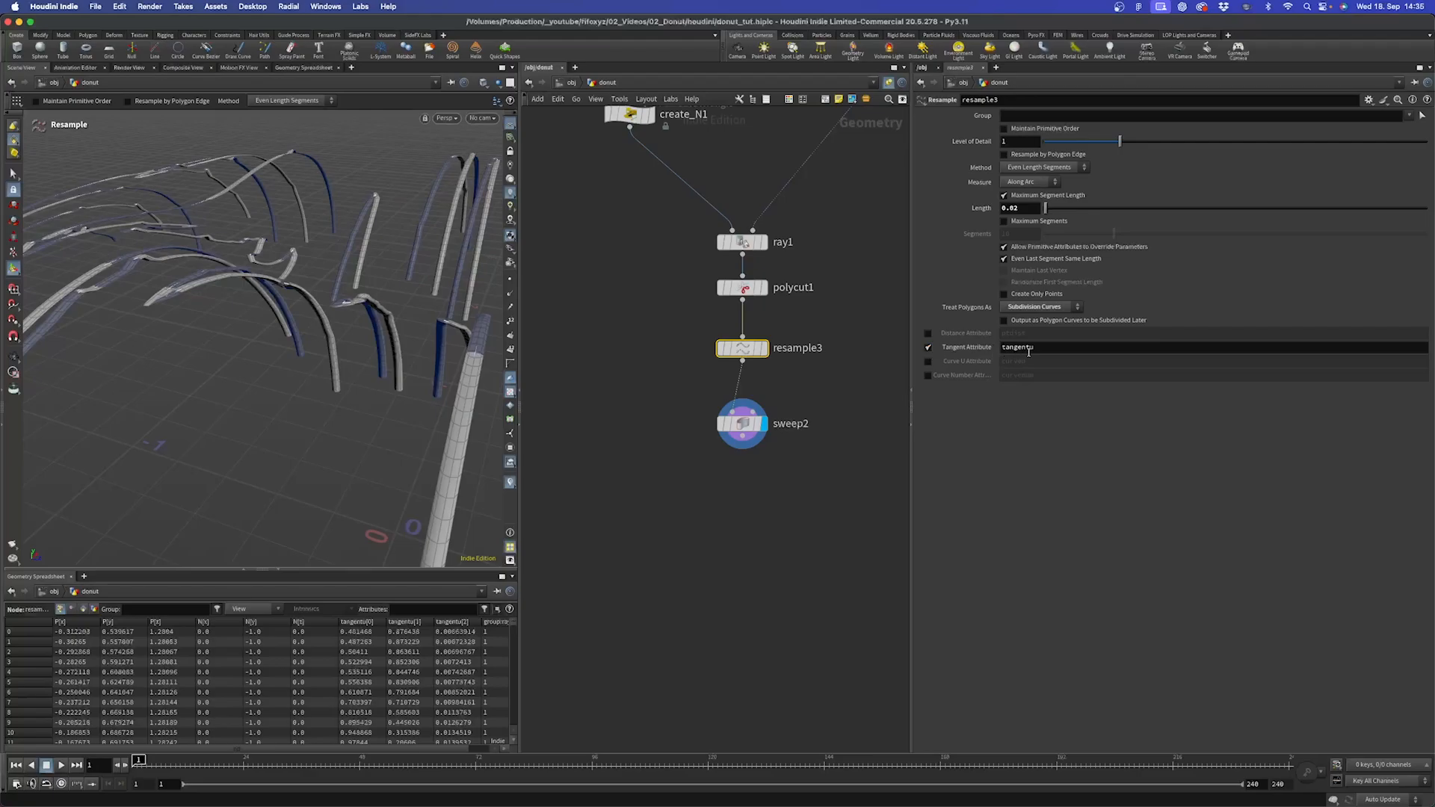
pyautogui.keyDown('alt'); pyautogui.moveTo(227, 298); pyautogui.dragTo(191, 281); pyautogui.keyUp('alt')
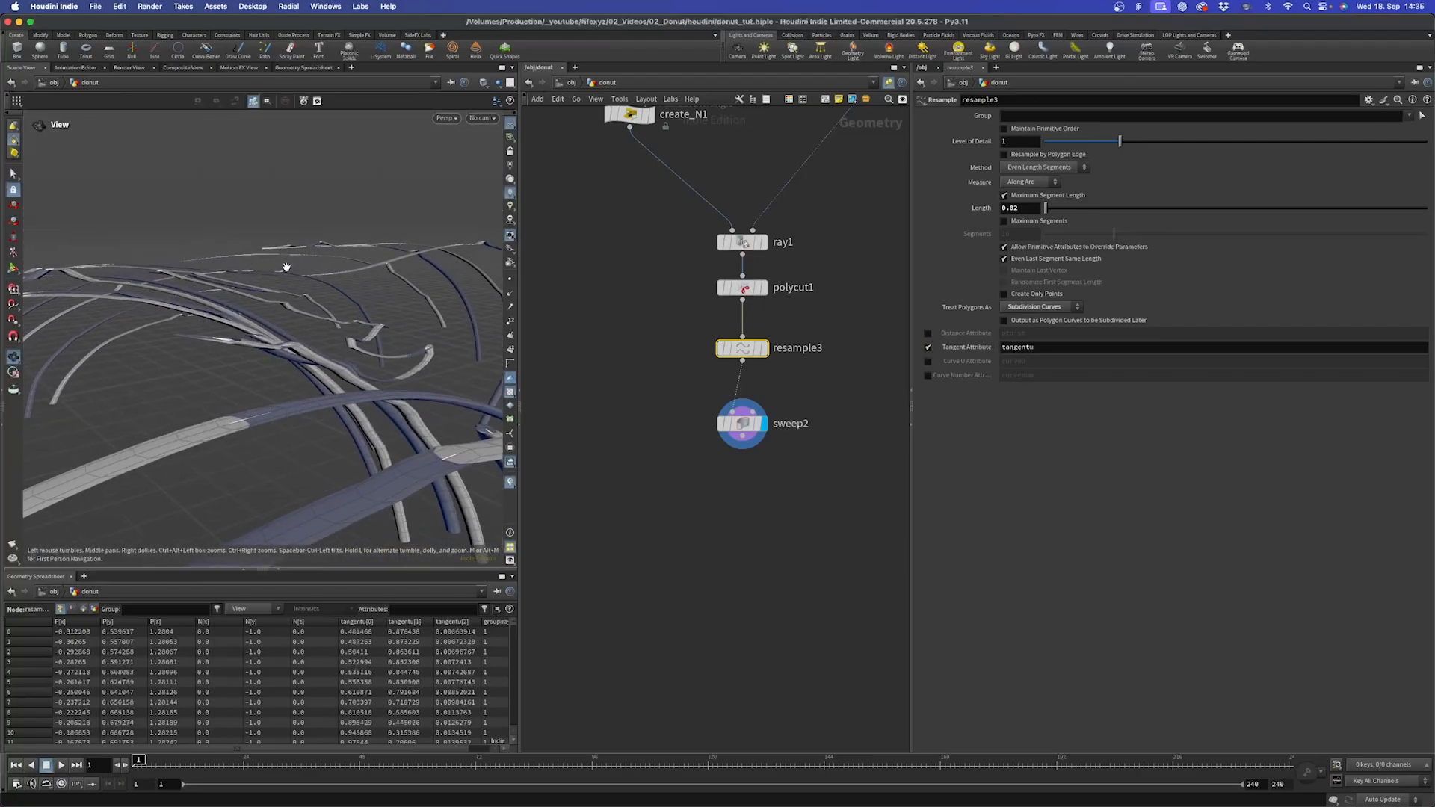
pyautogui.keyDown('alt'); pyautogui.moveTo(287, 266); pyautogui.dragTo(192, 336, button='right'); pyautogui.keyUp('alt')
pyautogui.press('Return')
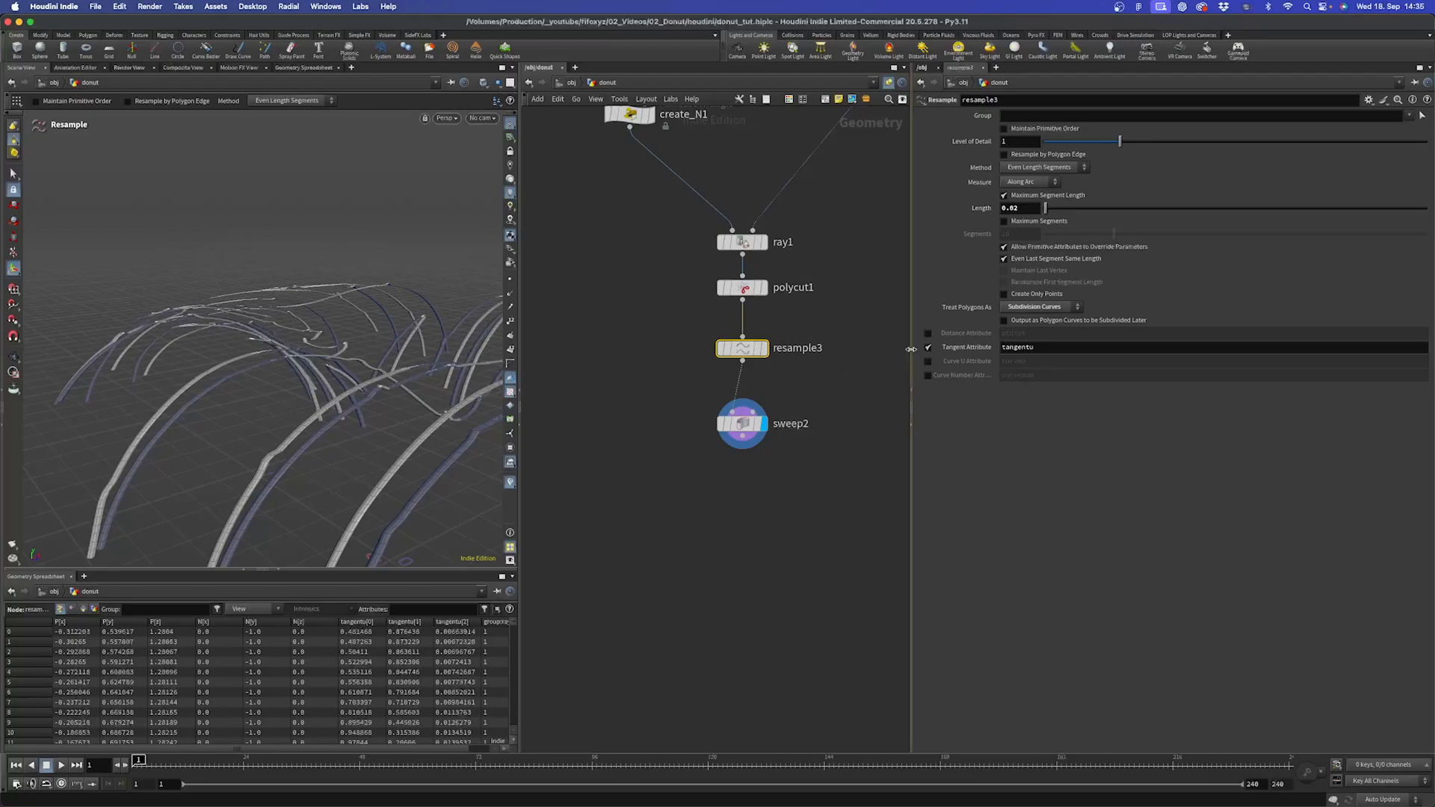
pyautogui.moveTo(1036, 348); pyautogui.dragTo(972, 350)
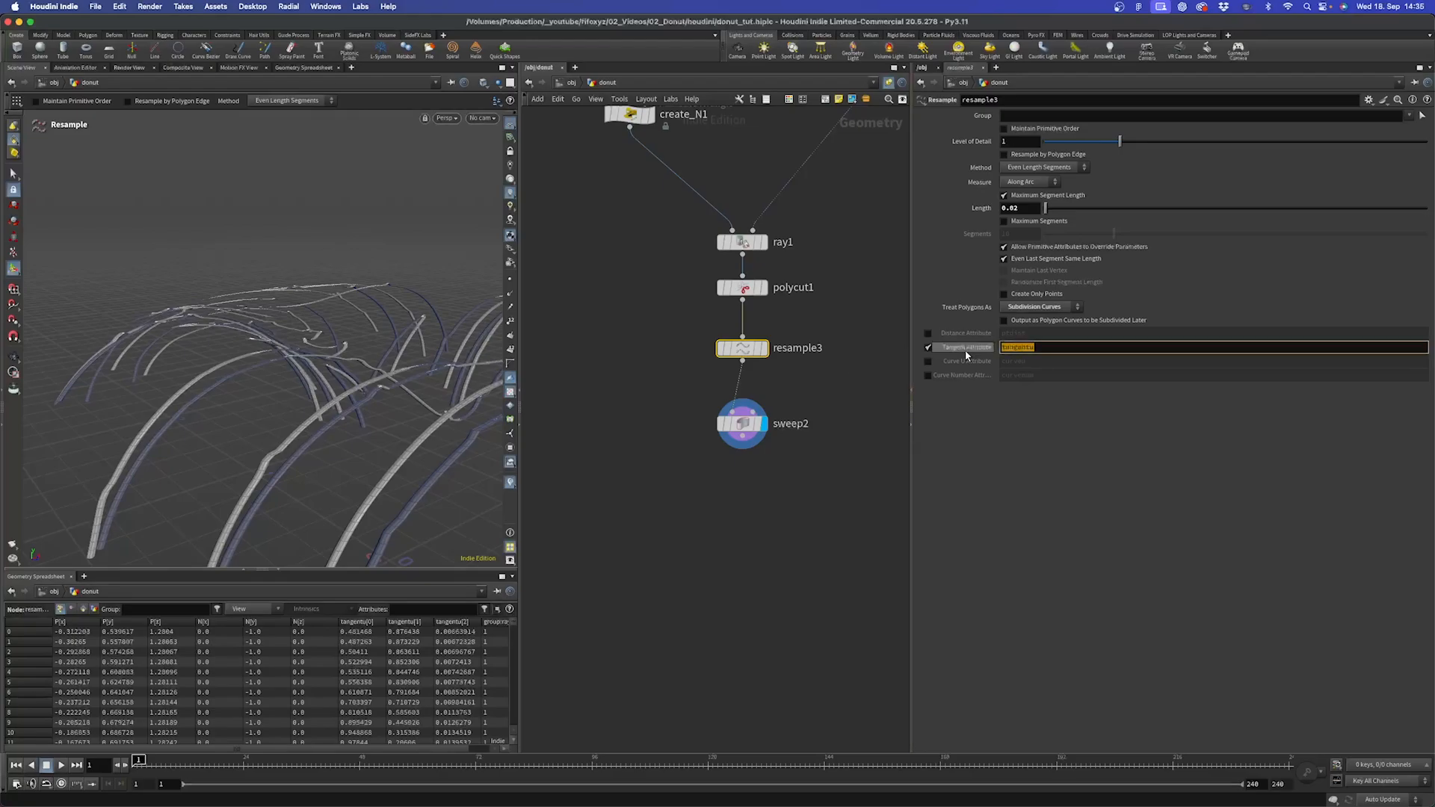
pyautogui.write('N')
pyautogui.press('Return')
# - Set the end cap type of sweep2 to Grid and check the strand ends
pyautogui.click(742, 423)
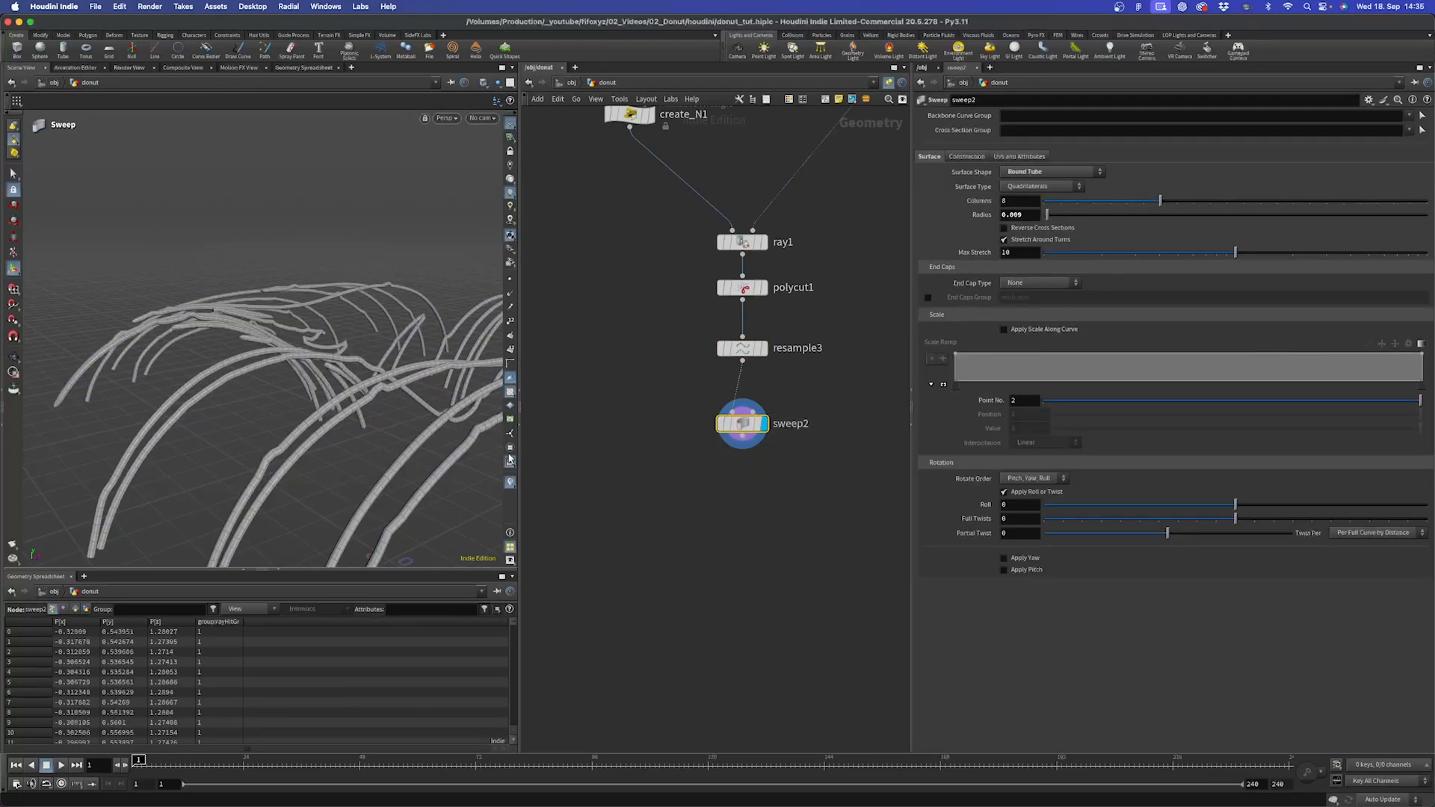
pyautogui.press('Escape')
pyautogui.moveTo(272, 394); pyautogui.dragTo(289, 314)
pyautogui.moveTo(288, 313); pyautogui.dragTo(374, 279, button='right')
pyautogui.moveTo(374, 278); pyautogui.dragTo(311, 325)
pyautogui.moveTo(224, 335); pyautogui.dragTo(279, 329)
pyautogui.click(1039, 283)
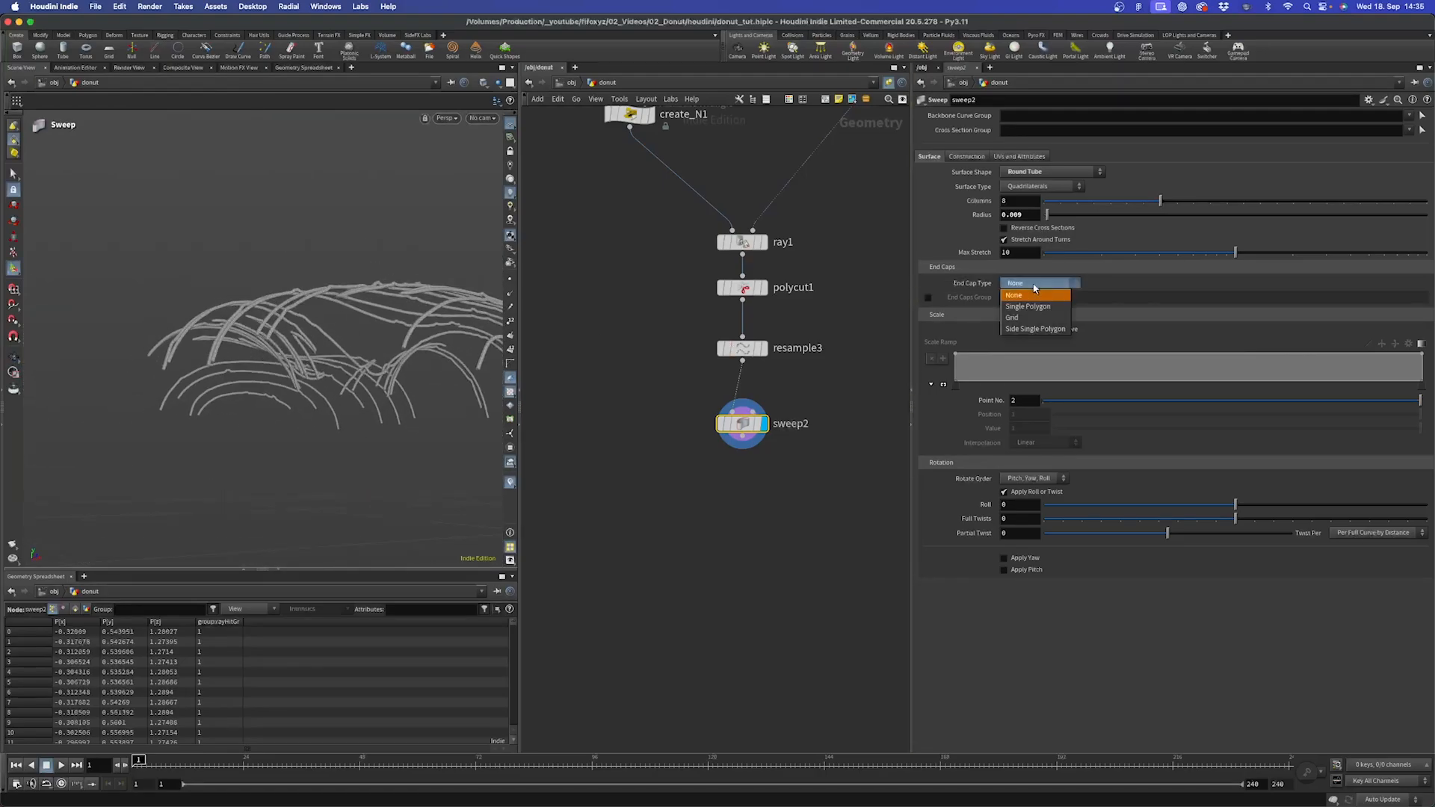
pyautogui.click(1031, 305)
pyautogui.moveTo(214, 339); pyautogui.dragTo(161, 393, button='right')
pyautogui.moveTo(312, 300); pyautogui.dragTo(356, 256)
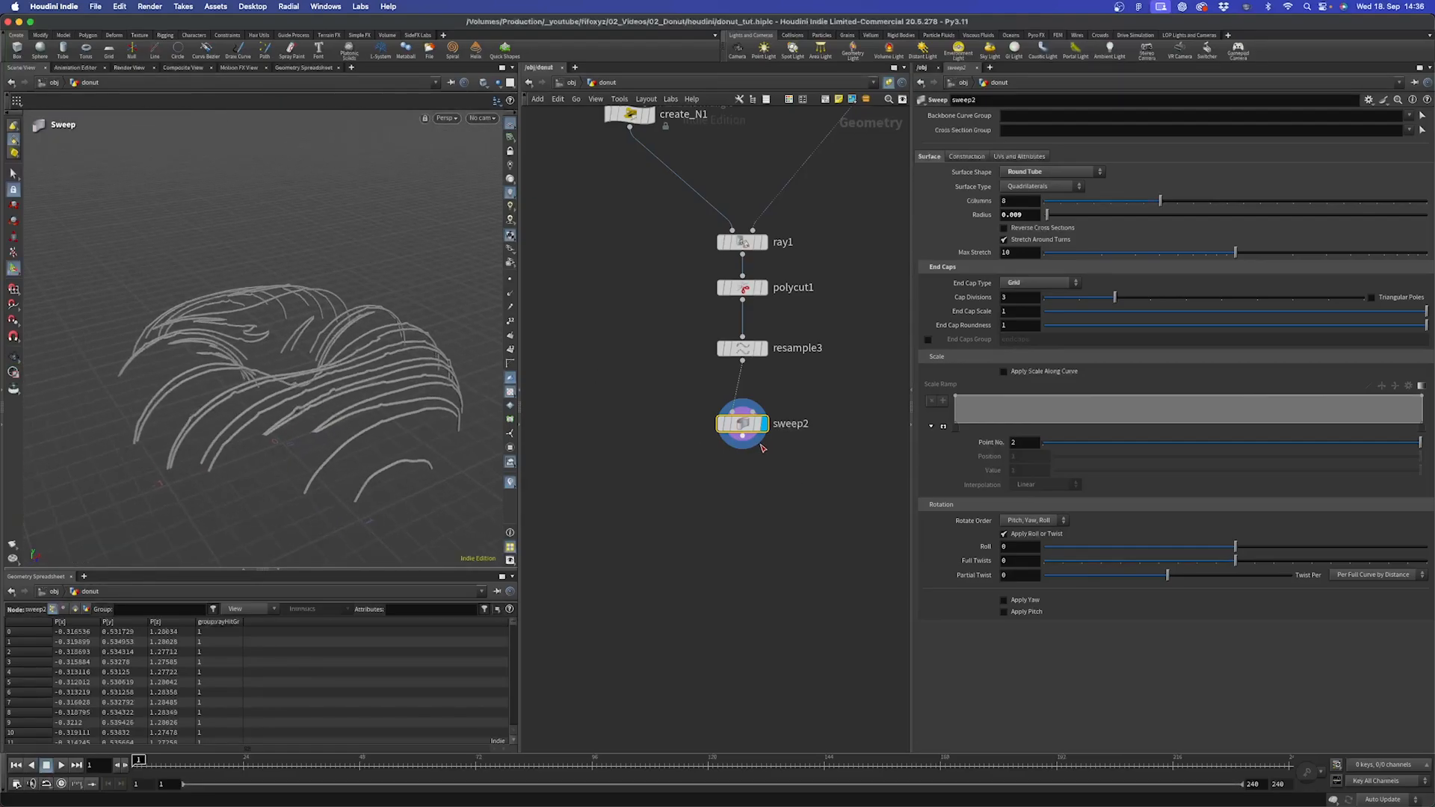
# - Add a Color node below sweep2, connect it and make it the displayed node
pyautogui.press('Tab')
pyautogui.write('co')
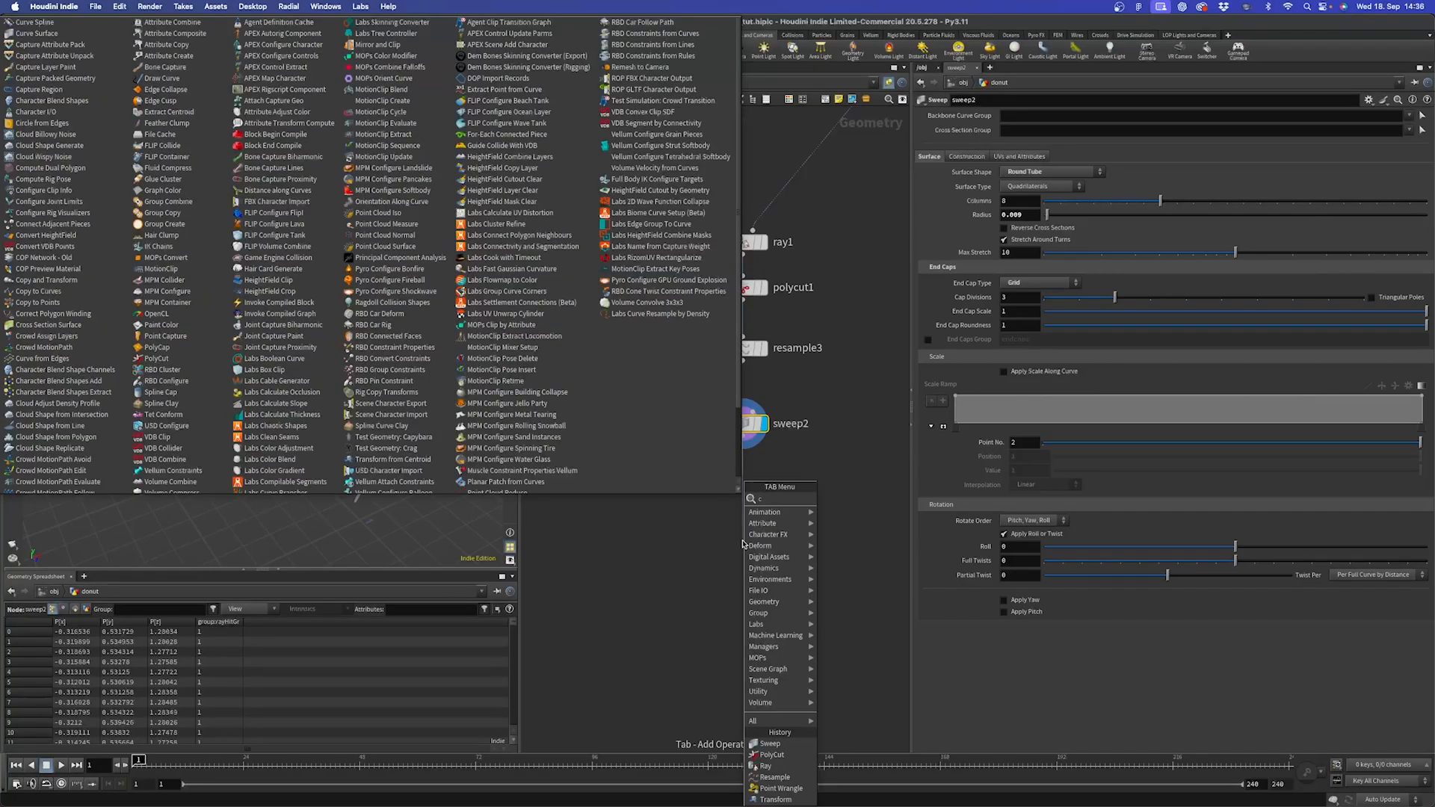
pyautogui.press('Return')
pyautogui.click(742, 540)
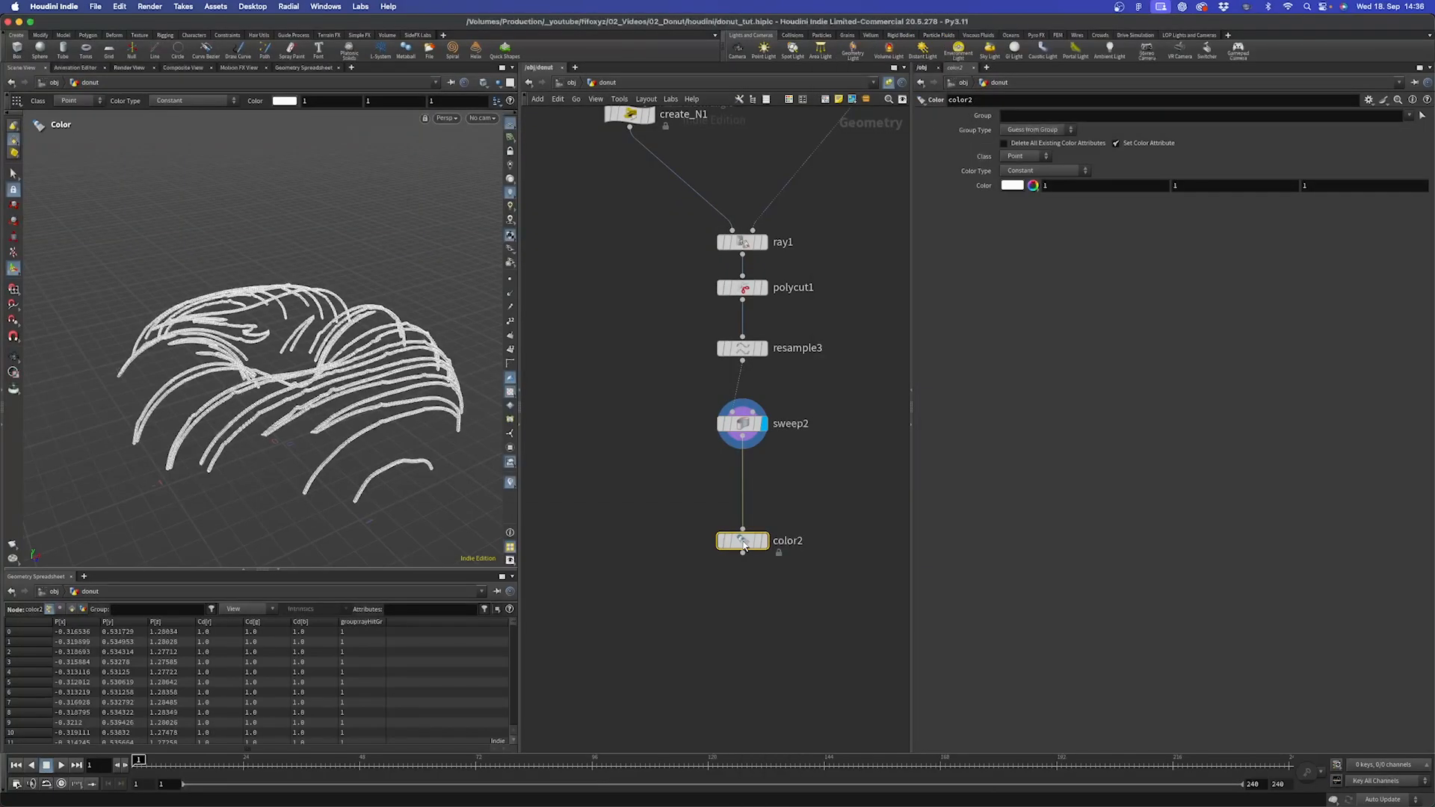
pyautogui.moveTo(765, 545); pyautogui.dragTo(765, 499)
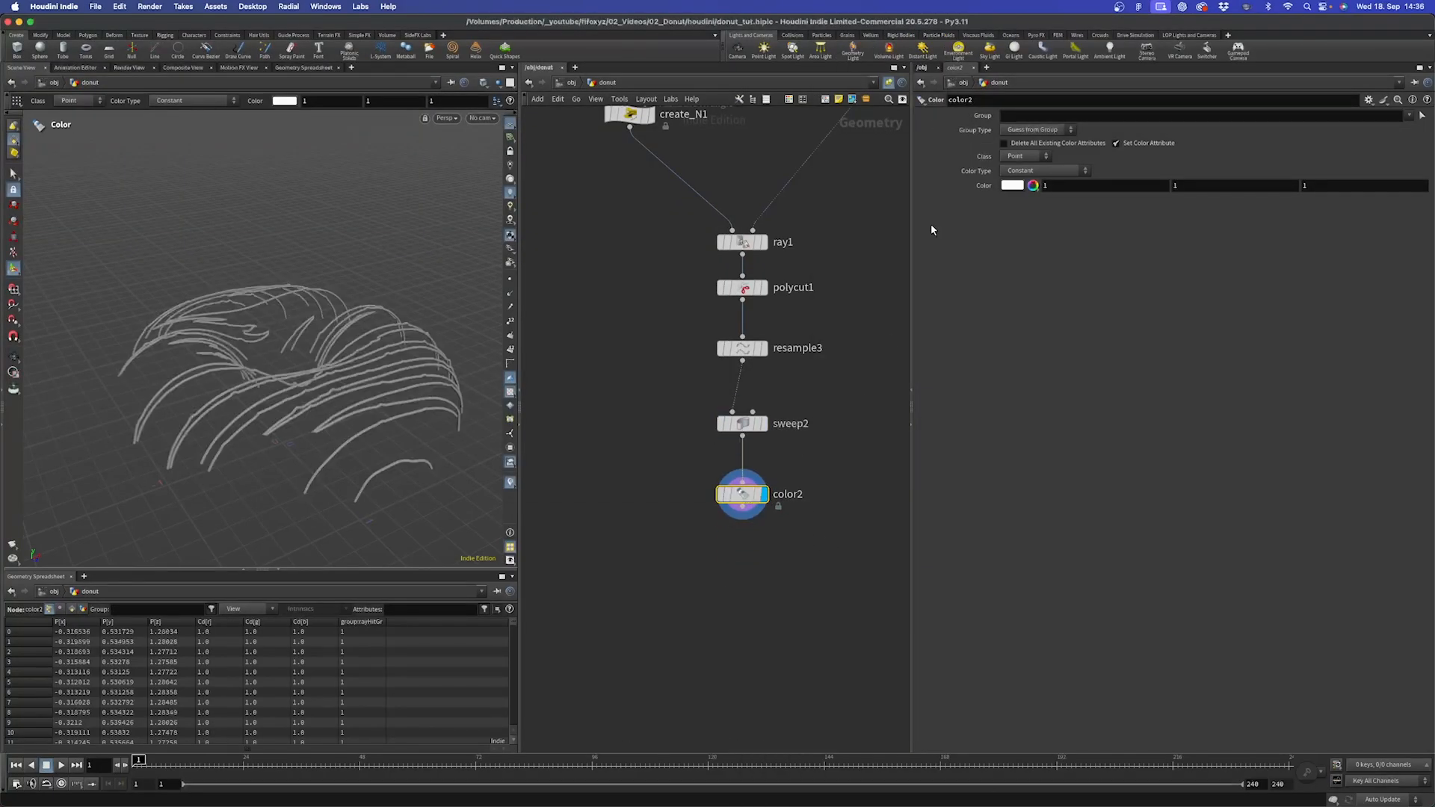
# - Color the icing strands pale yellow with RGB 1, 1, 0.73
pyautogui.click(1012, 186)
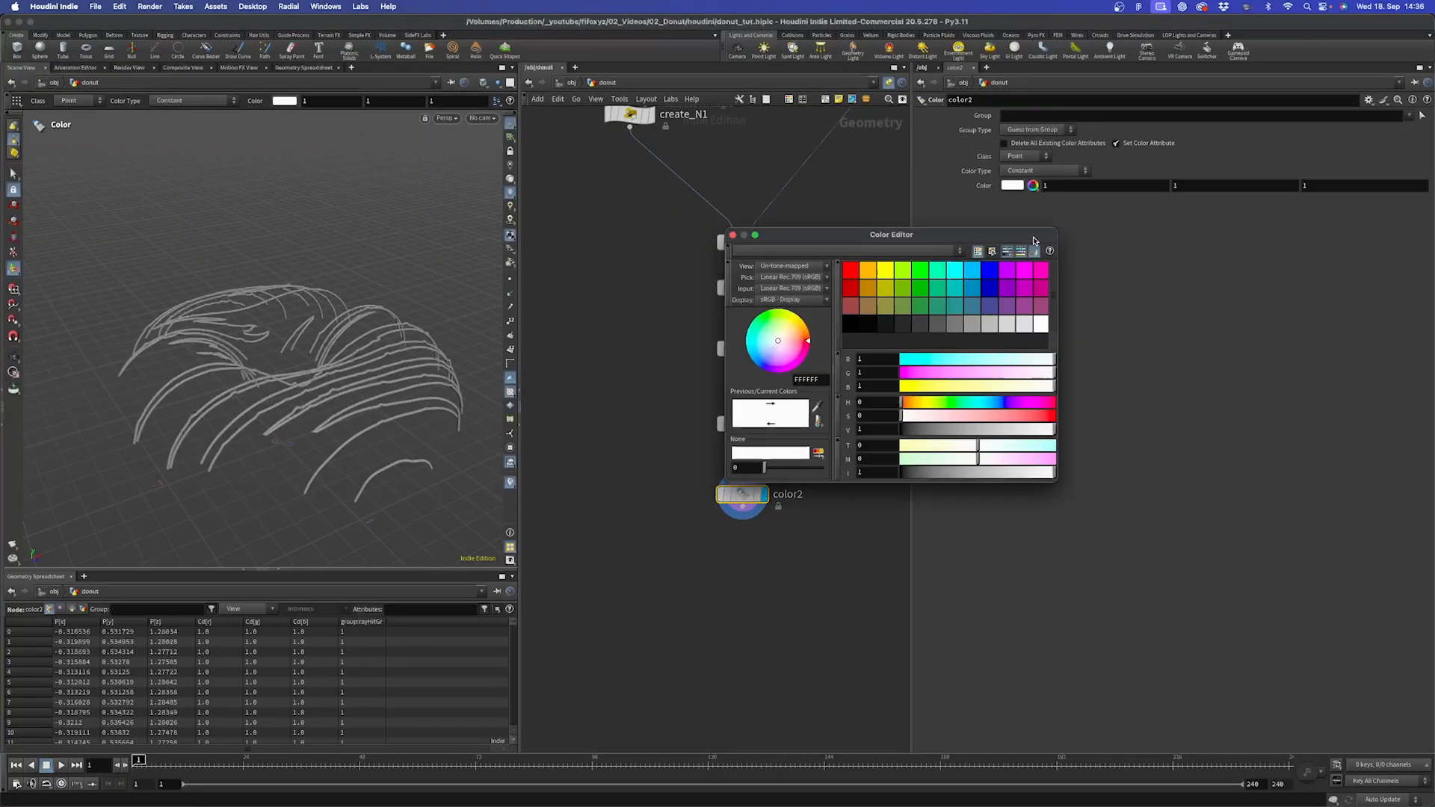
pyautogui.click(892, 275)
pyautogui.moveTo(962, 387); pyautogui.dragTo(935, 417)
pyautogui.click(732, 234)
# - Select the node chain from ray1 to color2 and move it up closer to create_N1
pyautogui.scroll(-3, 579, 347)
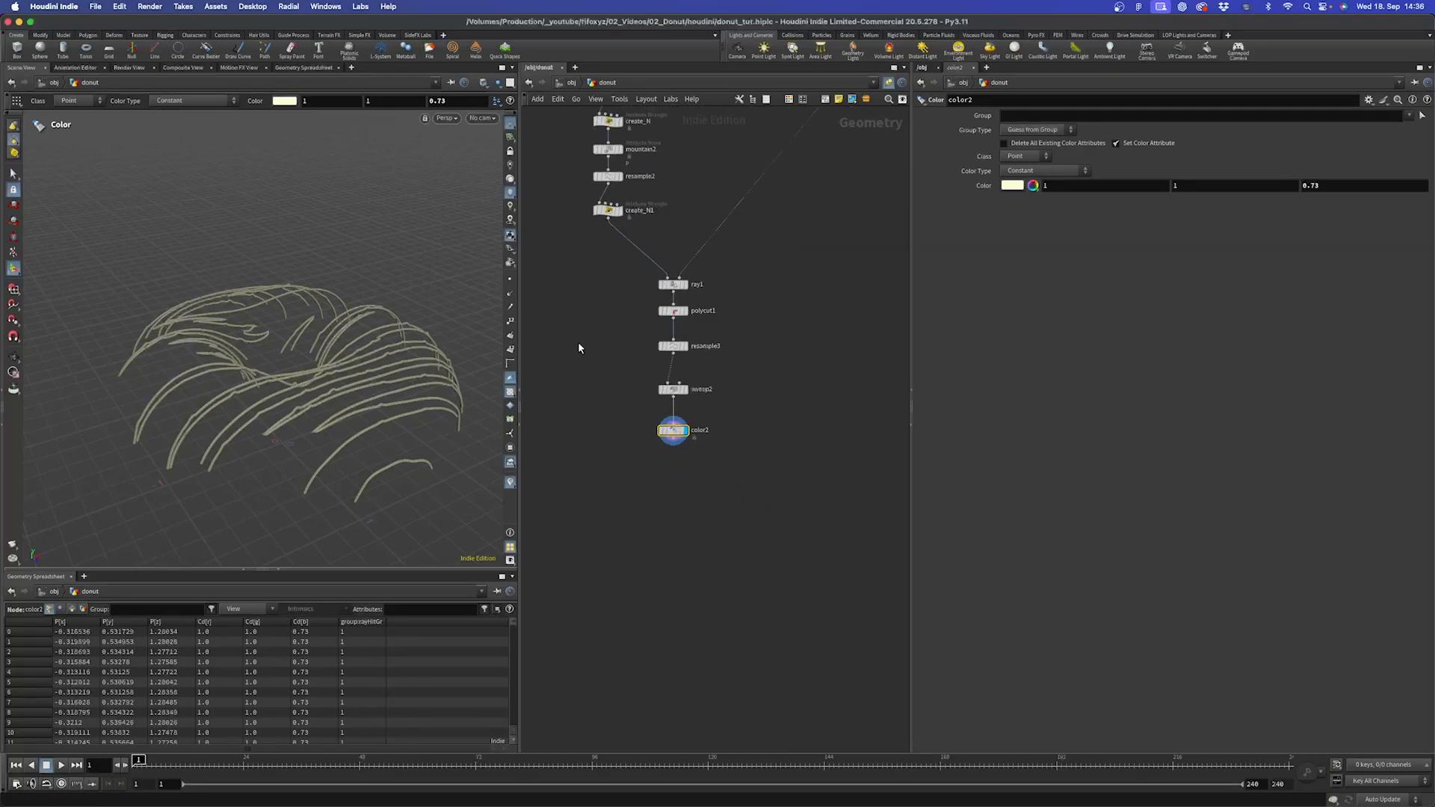
pyautogui.scroll(-5, 579, 347)
pyautogui.moveTo(710, 407); pyautogui.dragTo(663, 583)
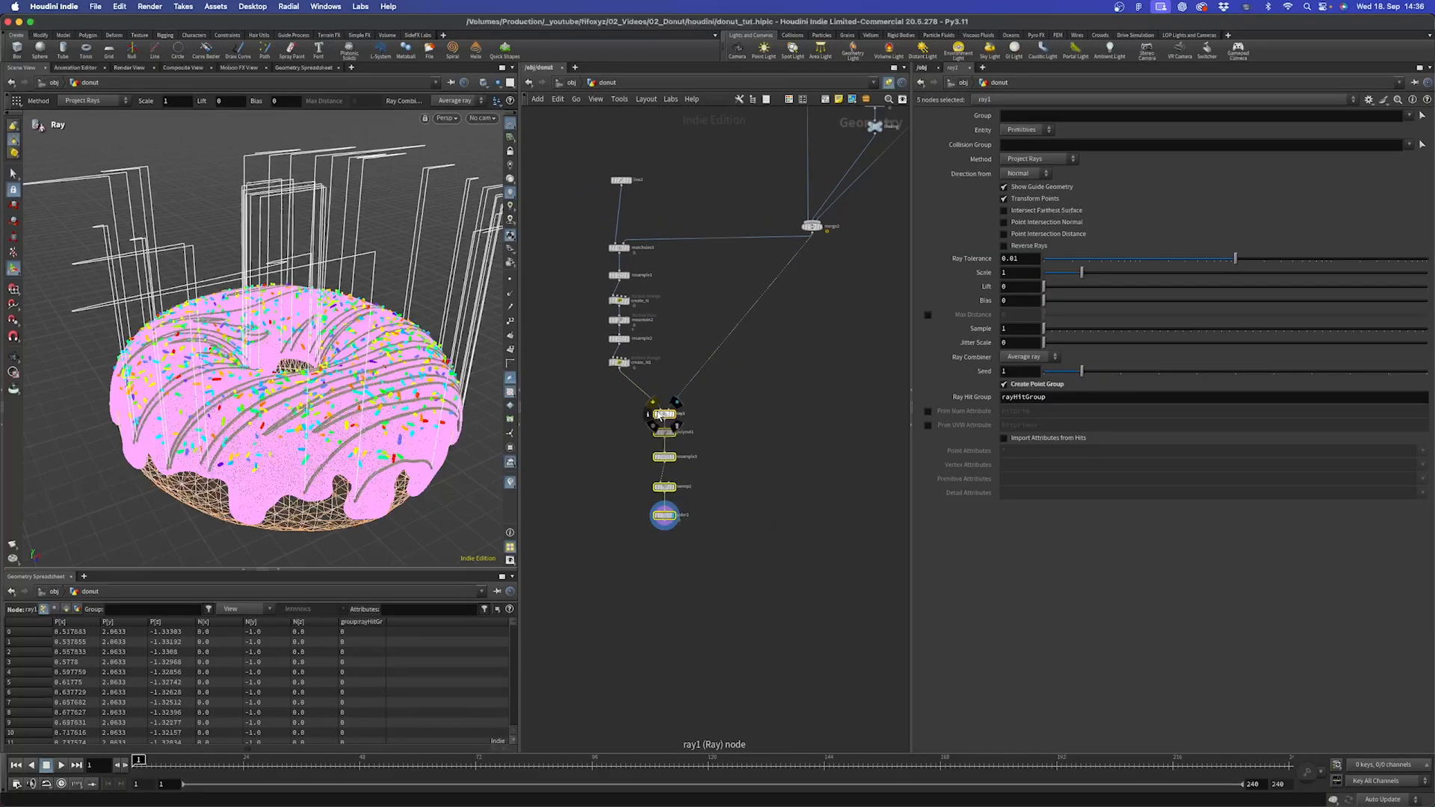
pyautogui.moveTo(658, 416); pyautogui.dragTo(658, 388)
# - Lighten the color2 tint by setting its blue value to 0.872
pyautogui.click(664, 487)
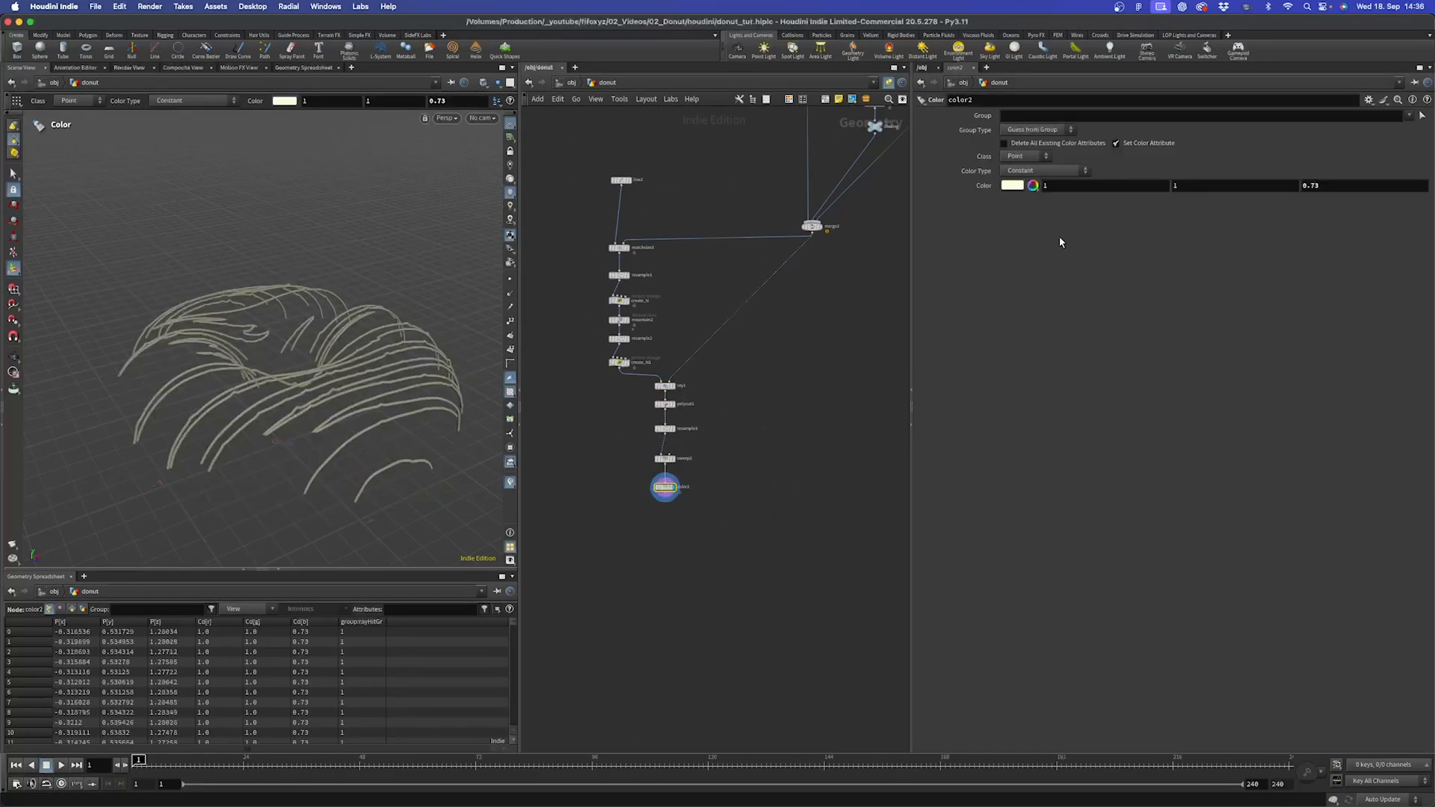
pyautogui.click(1020, 185)
pyautogui.moveTo(1013, 385); pyautogui.dragTo(1035, 387)
pyautogui.click(733, 234)
# - Add a Null node below color2, connect it and rename it ICING
pyautogui.press('Tab')
pyautogui.write('null')
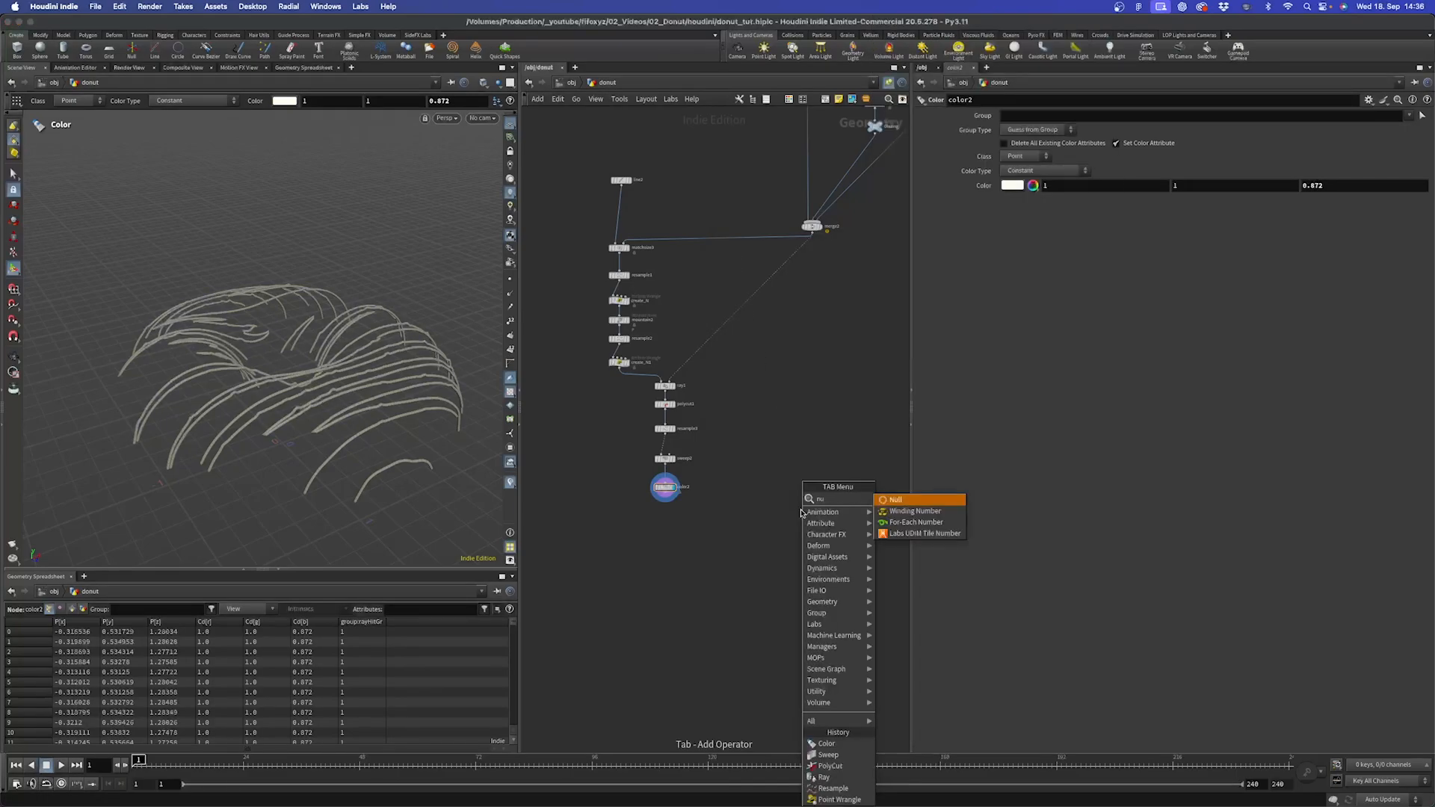
pyautogui.press('Return')
pyautogui.click(669, 540)
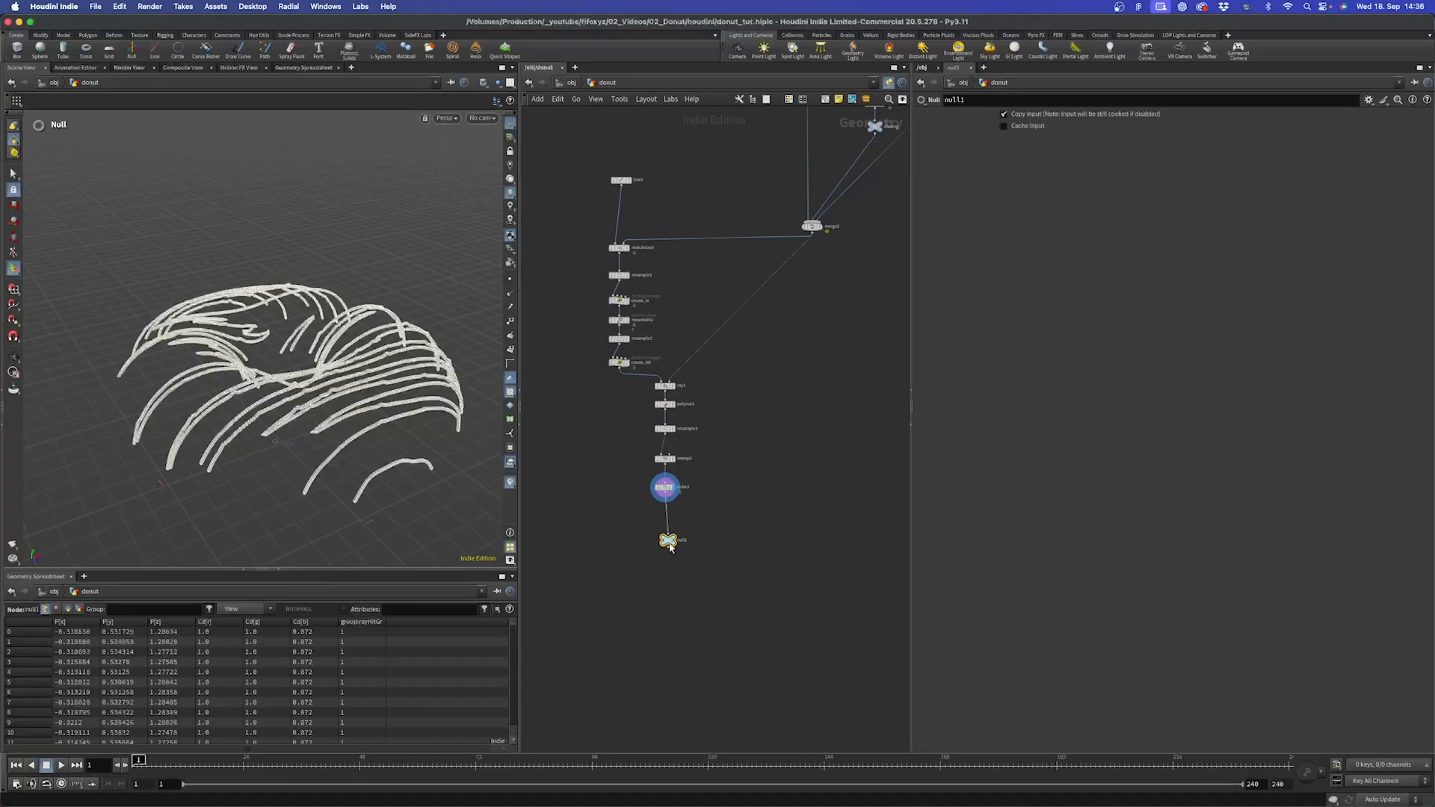
pyautogui.write('ICING')
pyautogui.press('Return')
pyautogui.moveTo(683, 541); pyautogui.dragTo(666, 537)
# - Add a Merge node that combines ICING with merge2 and make it the displayed node
pyautogui.press('Tab')
pyautogui.write('merge')
pyautogui.press('Return')
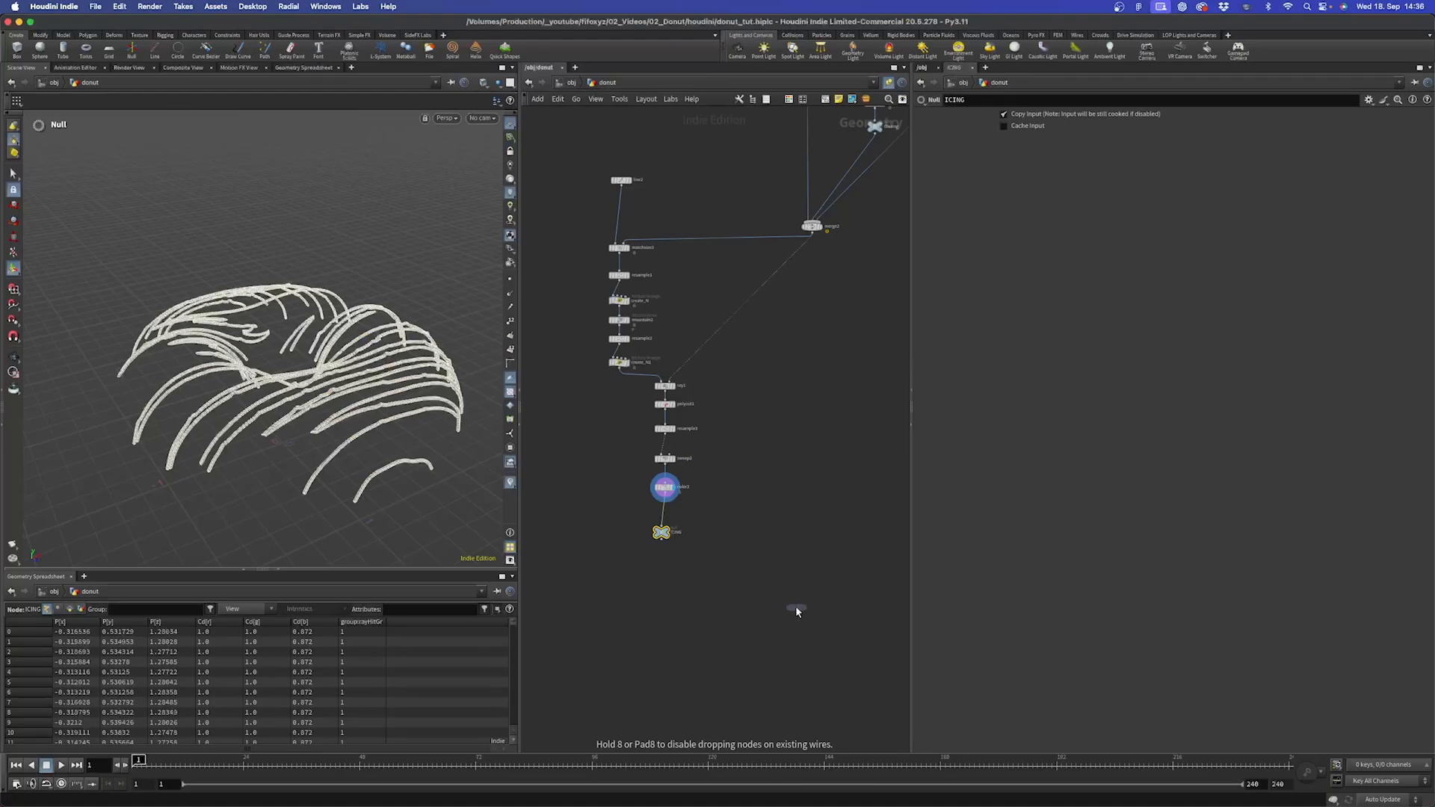
pyautogui.click(795, 609)
pyautogui.moveTo(661, 540); pyautogui.dragTo(811, 604)
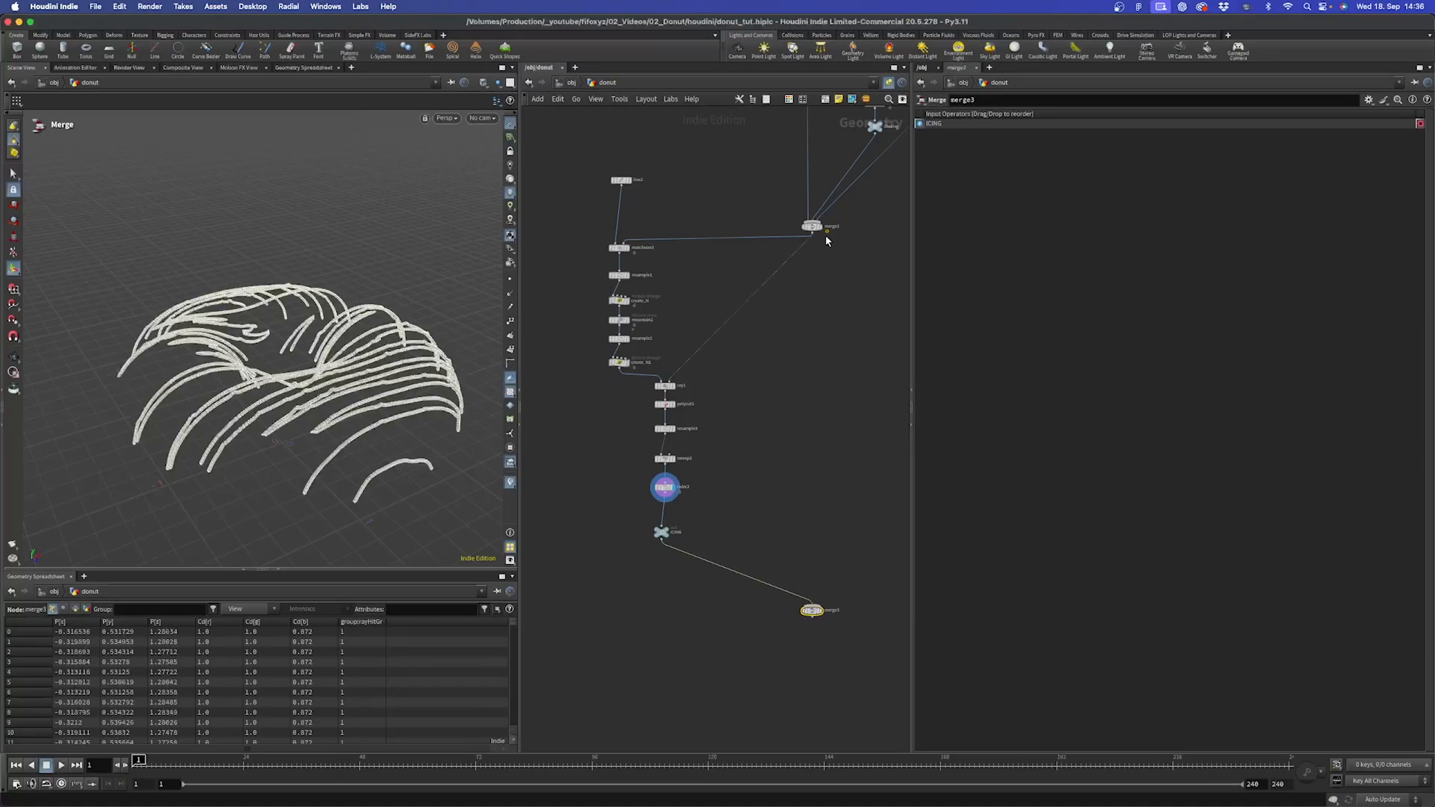
pyautogui.moveTo(812, 233); pyautogui.dragTo(820, 613)
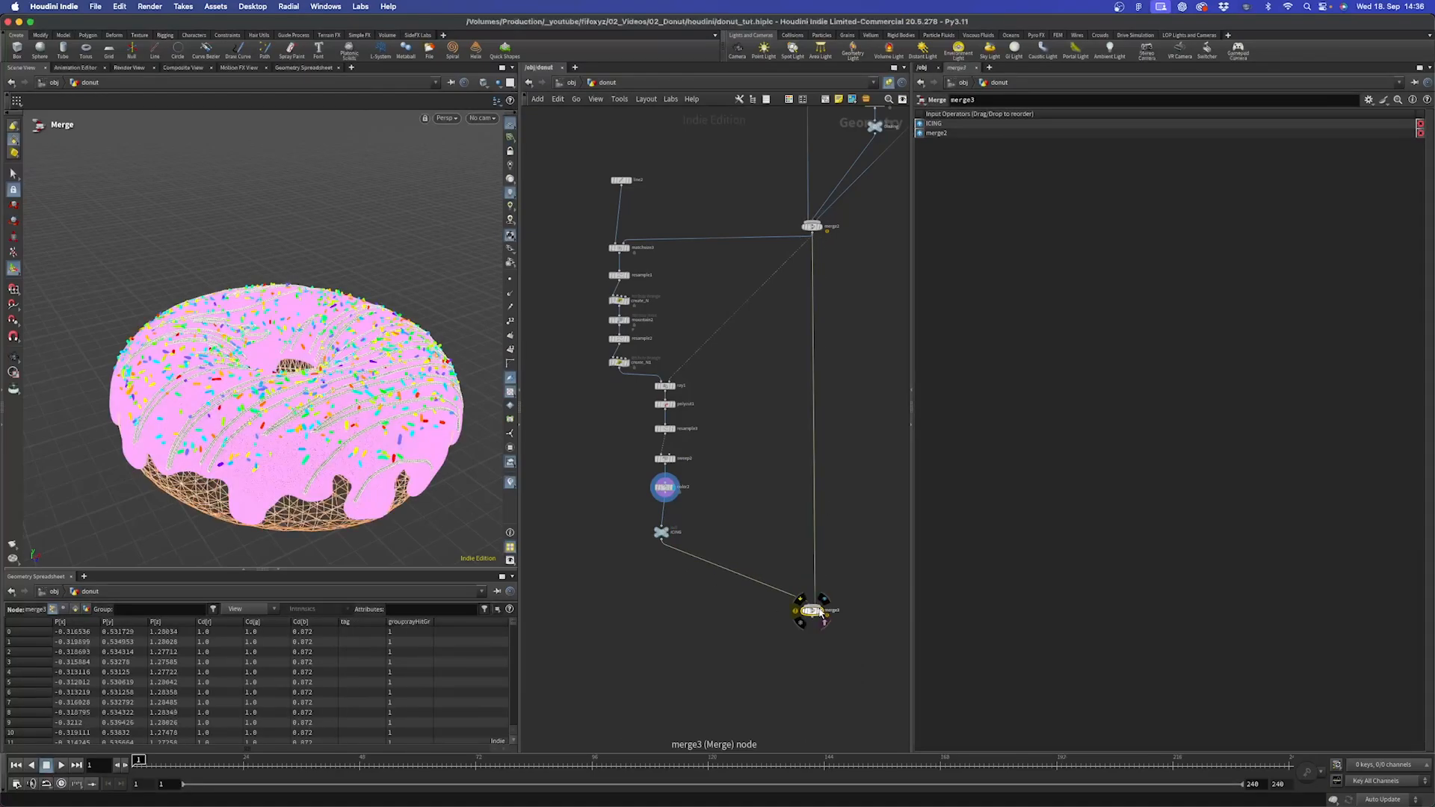
pyautogui.click(821, 613)
# - Examine the icing strands on the shaded donut from several angles and distances
pyautogui.press('Escape')
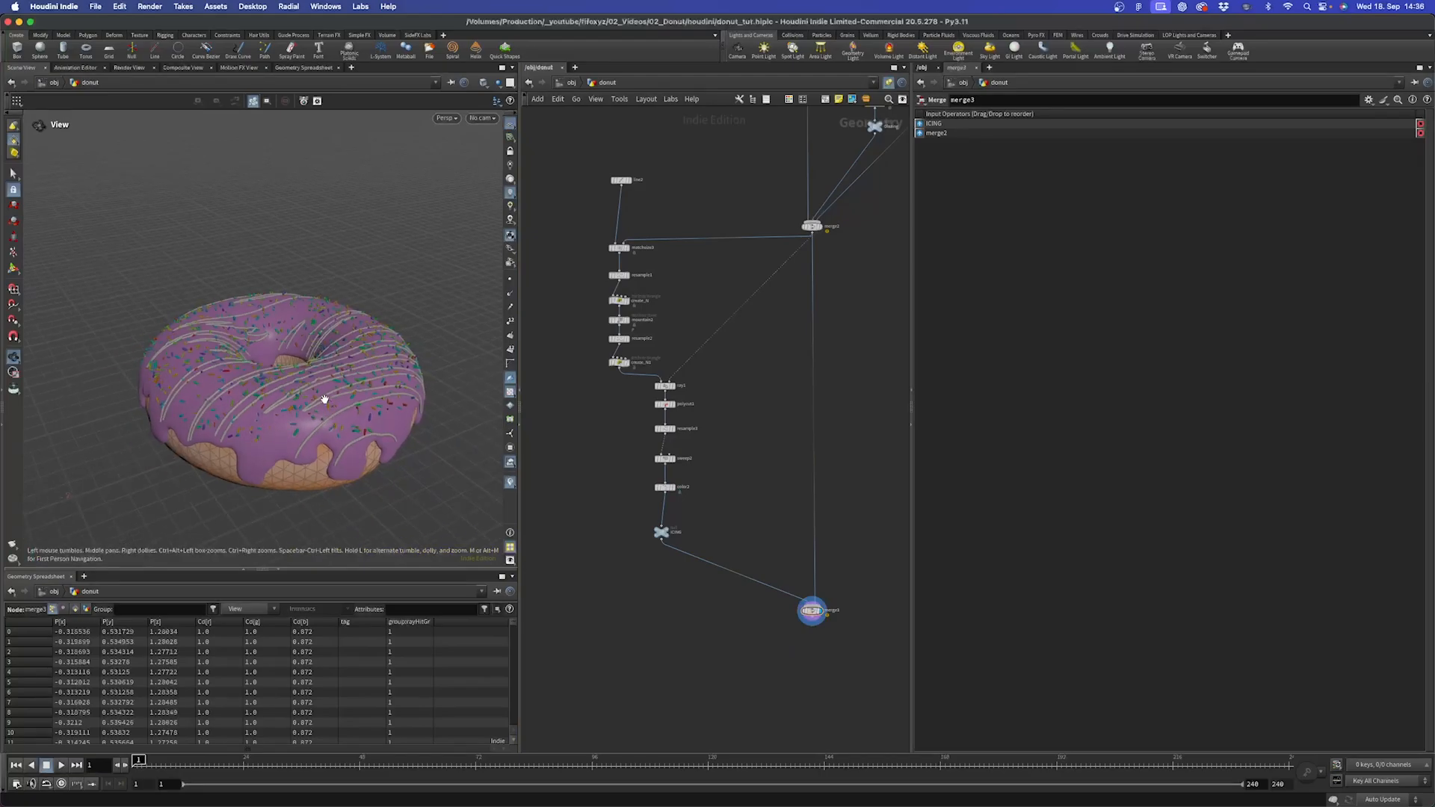
pyautogui.moveTo(325, 400); pyautogui.dragTo(191, 365)
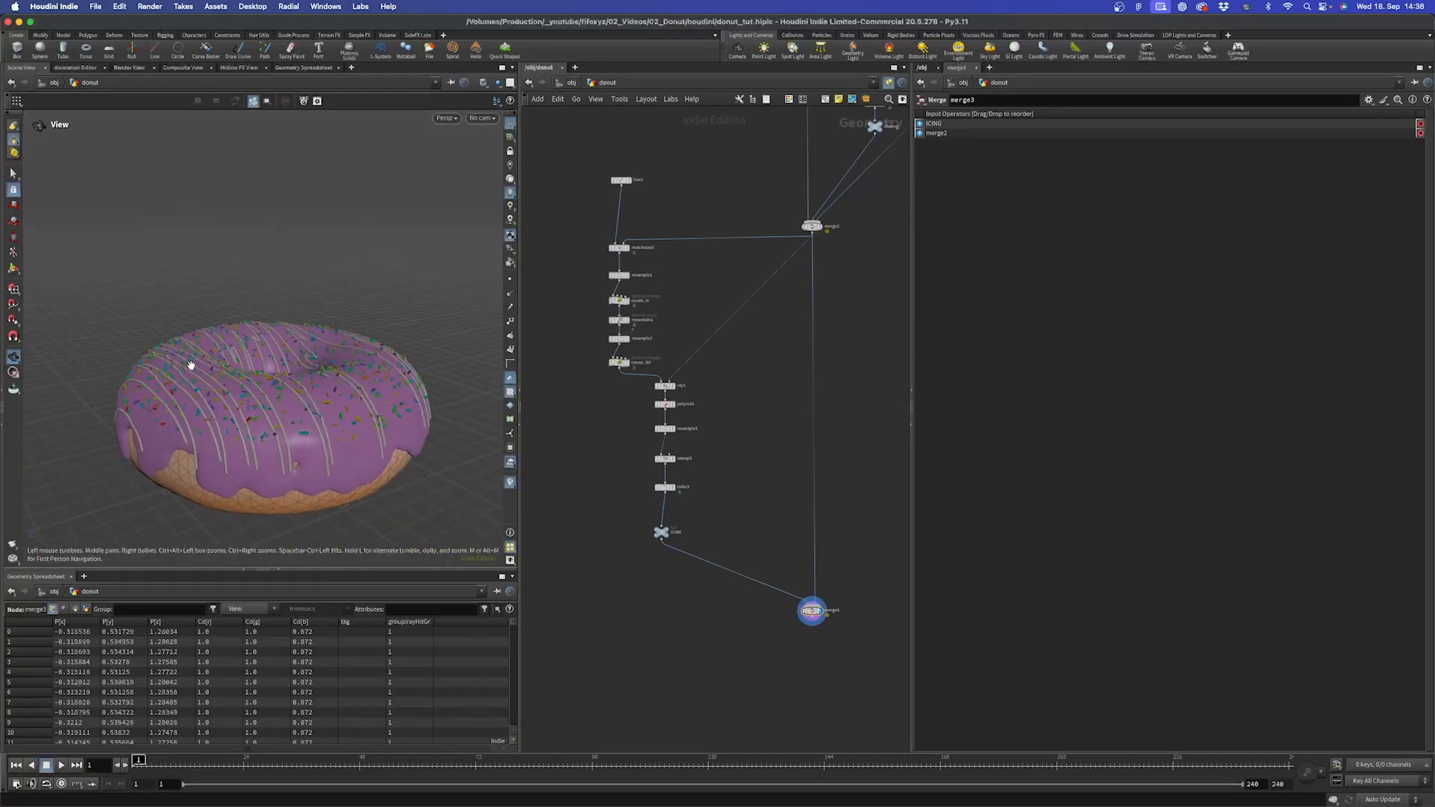
pyautogui.moveTo(191, 366); pyautogui.dragTo(192, 417, button='right')
pyautogui.moveTo(192, 416); pyautogui.dragTo(400, 419)
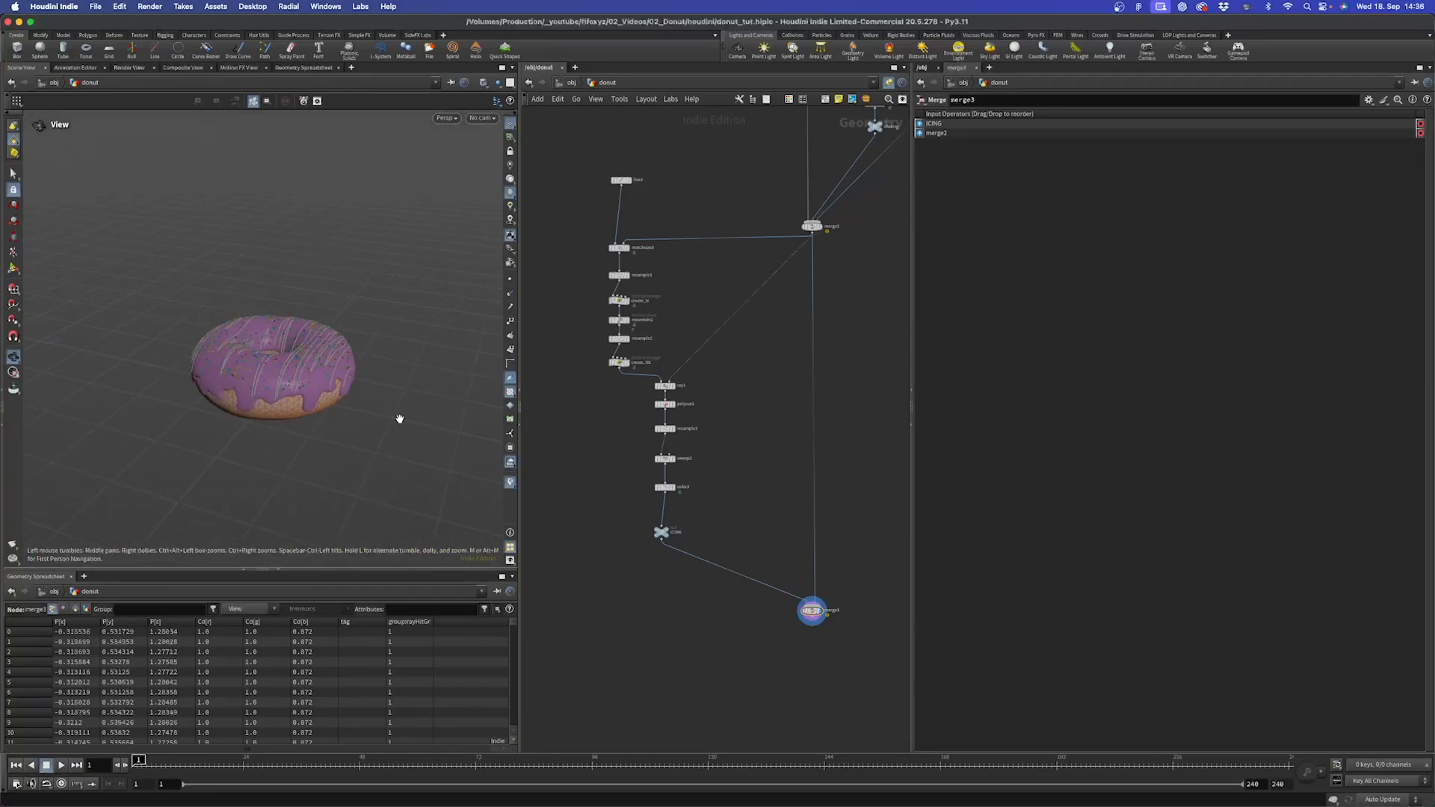
pyautogui.moveTo(263, 346); pyautogui.dragTo(262, 416)
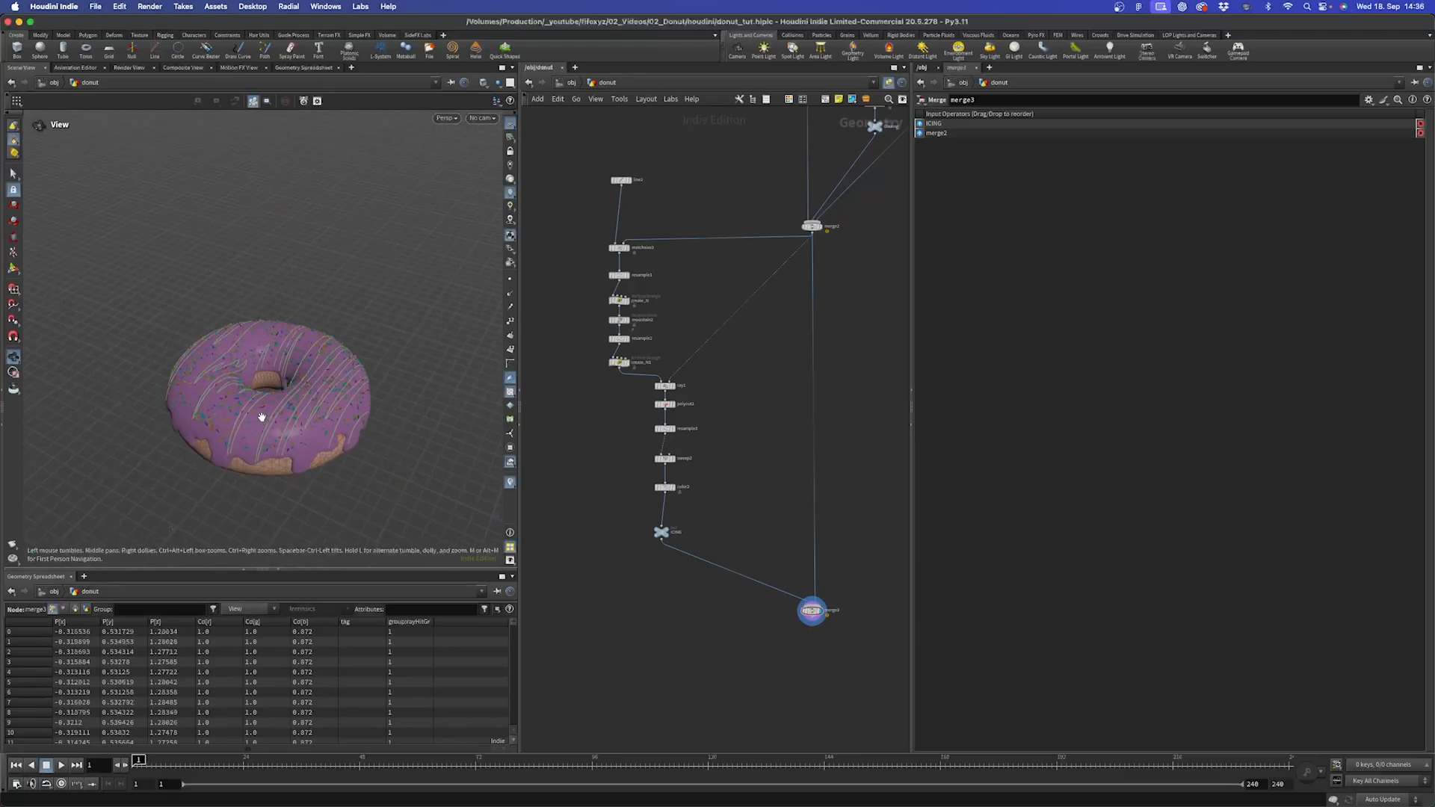
pyautogui.moveTo(240, 375); pyautogui.dragTo(279, 352, button='right')
pyautogui.moveTo(280, 387); pyautogui.dragTo(214, 425)
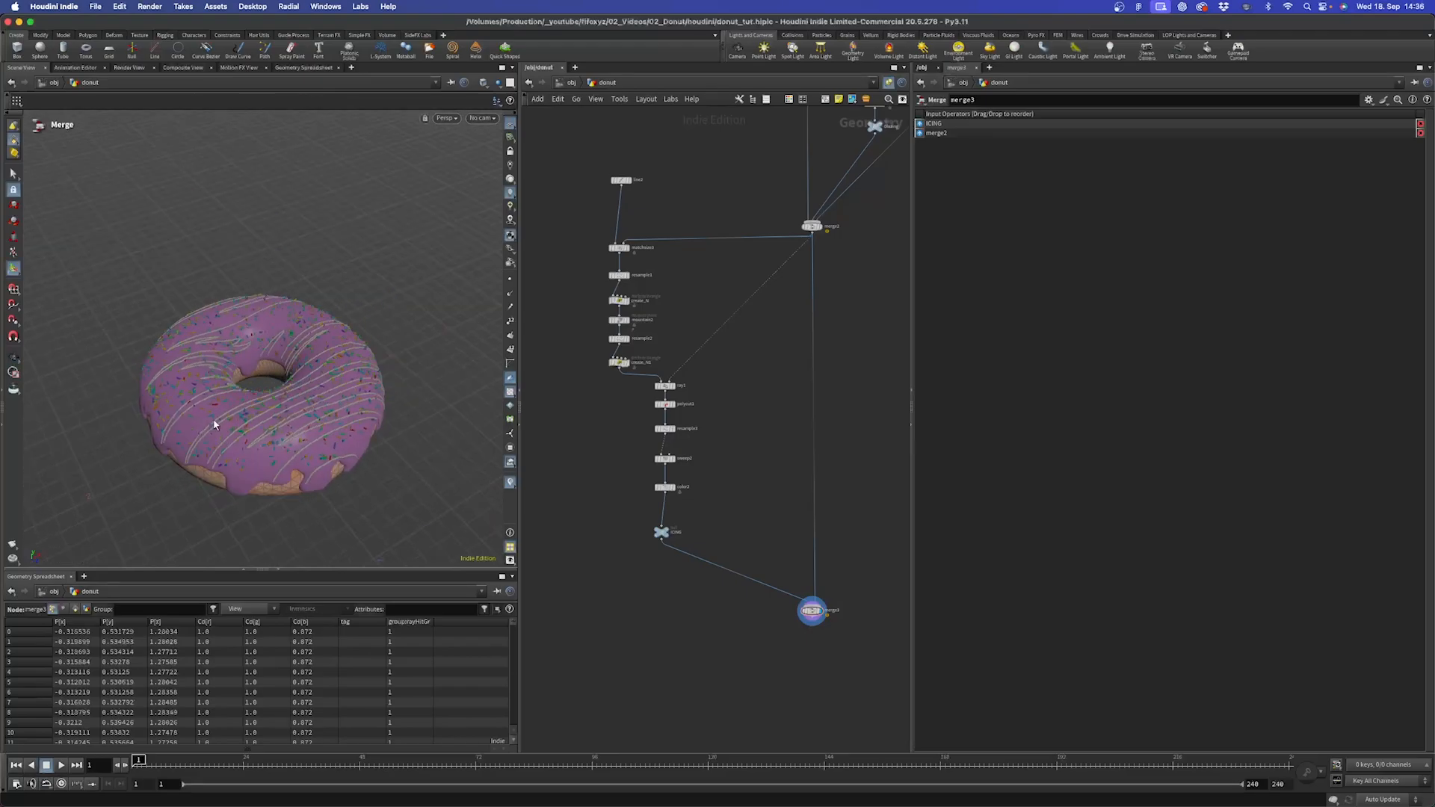